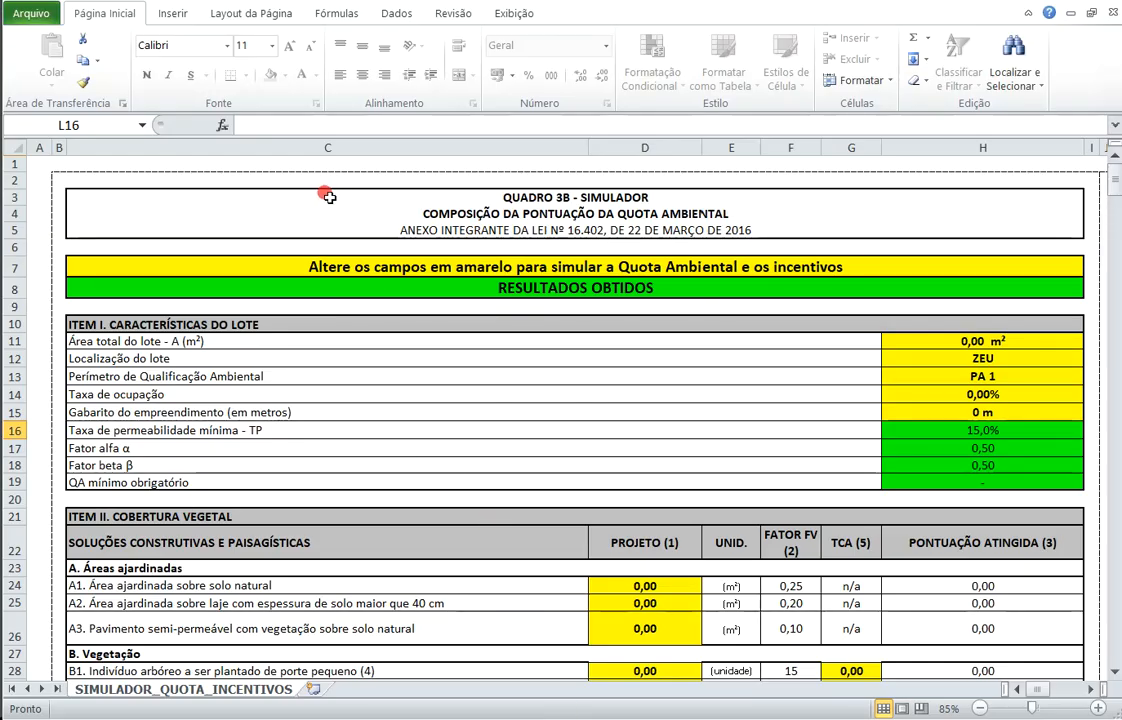
# Step: Look through the simulator's sections, from the lot characteristics to the final QA score and the incentive tables
pyautogui.click(205, 163)
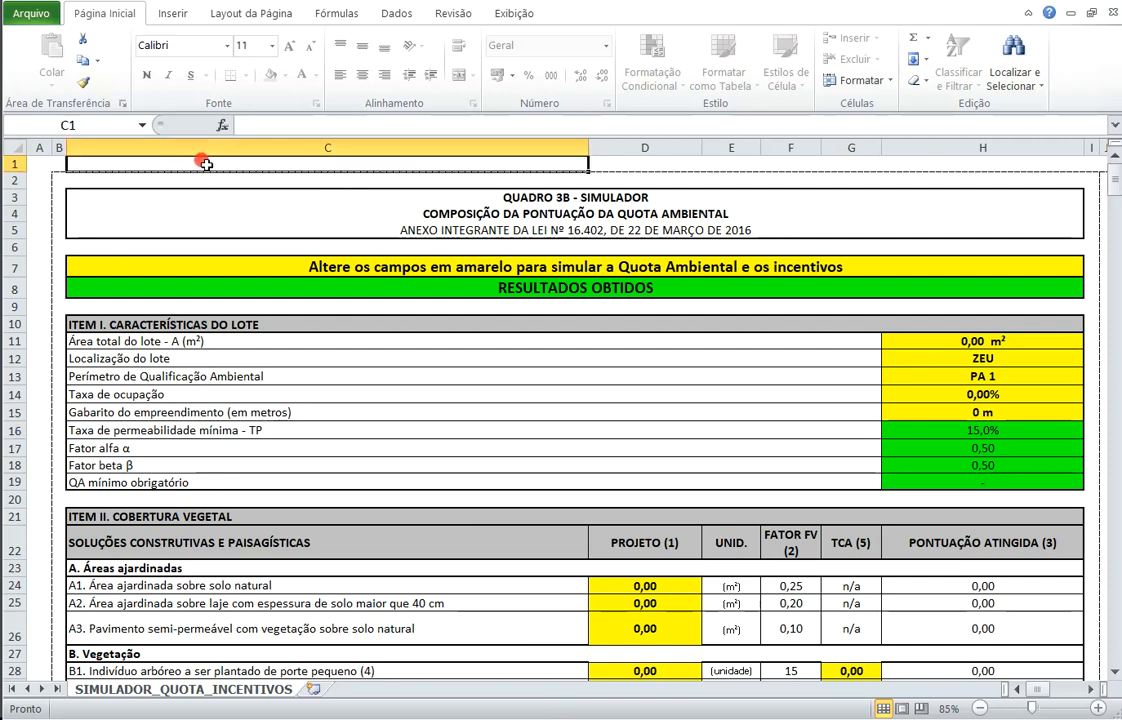
pyautogui.scroll(-1, 444, 321)
pyautogui.scroll(-11, 444, 321)
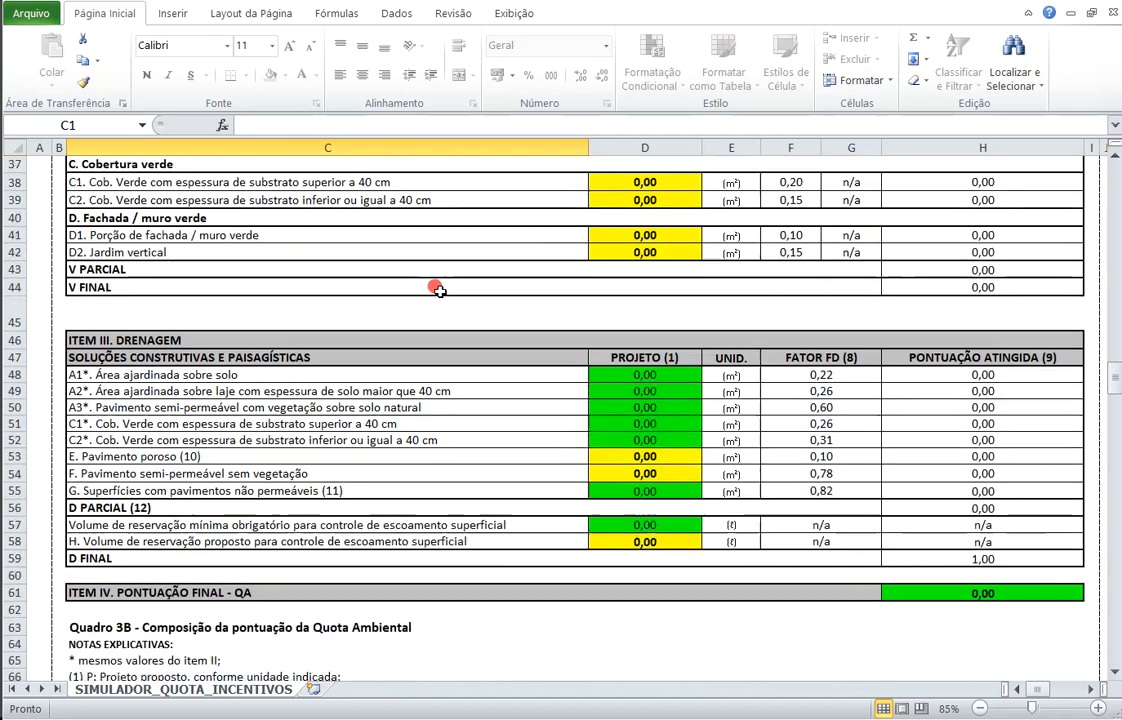
pyautogui.scroll(-1, 440, 290)
pyautogui.click(941, 540)
pyautogui.scroll(13, 920, 535)
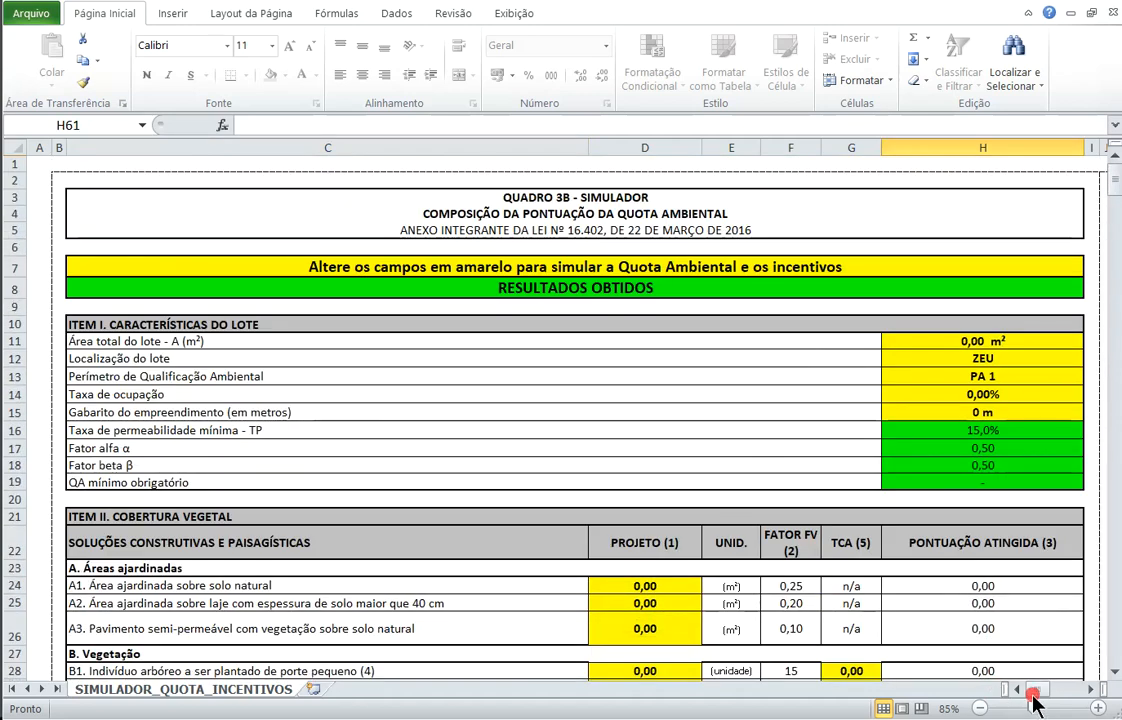
pyautogui.moveTo(1033, 705); pyautogui.dragTo(1072, 706)
pyautogui.scroll(-3, 826, 468)
pyautogui.scroll(1, 929, 325)
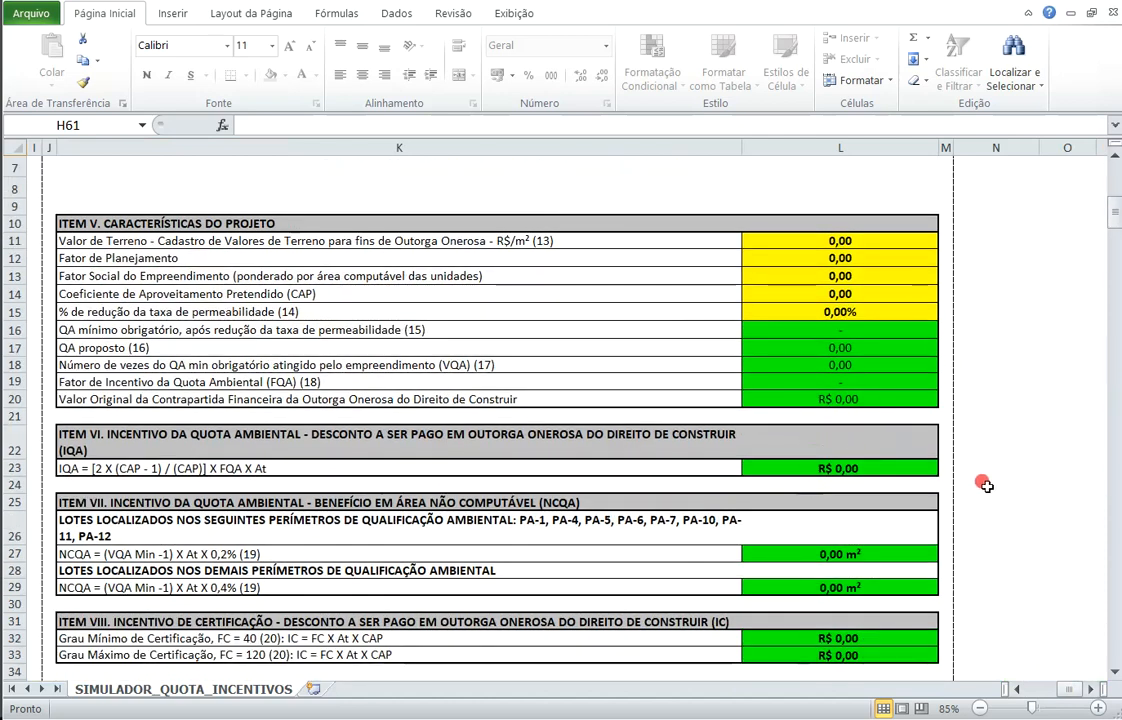
pyautogui.moveTo(1068, 689); pyautogui.dragTo(968, 667)
pyautogui.scroll(-2, 776, 441)
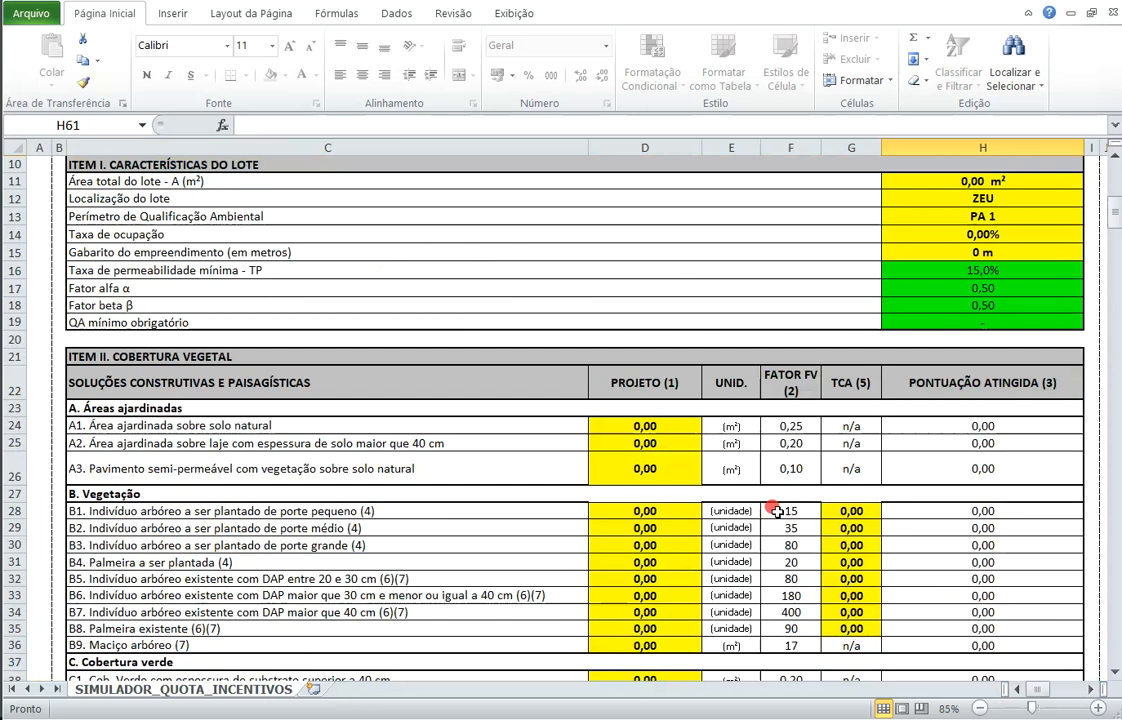
pyautogui.scroll(4, 770, 430)
pyautogui.click(745, 410)
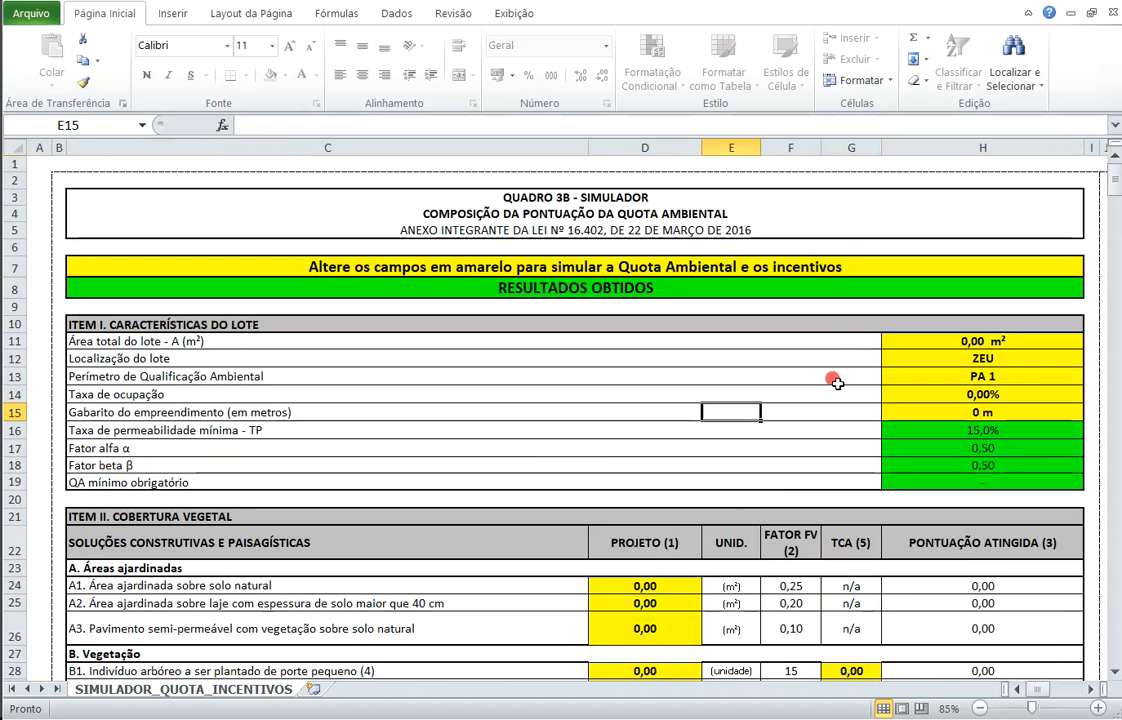
# Step: Set the total lot area (Área total do lote) to 1800 m²
pyautogui.click(919, 343)
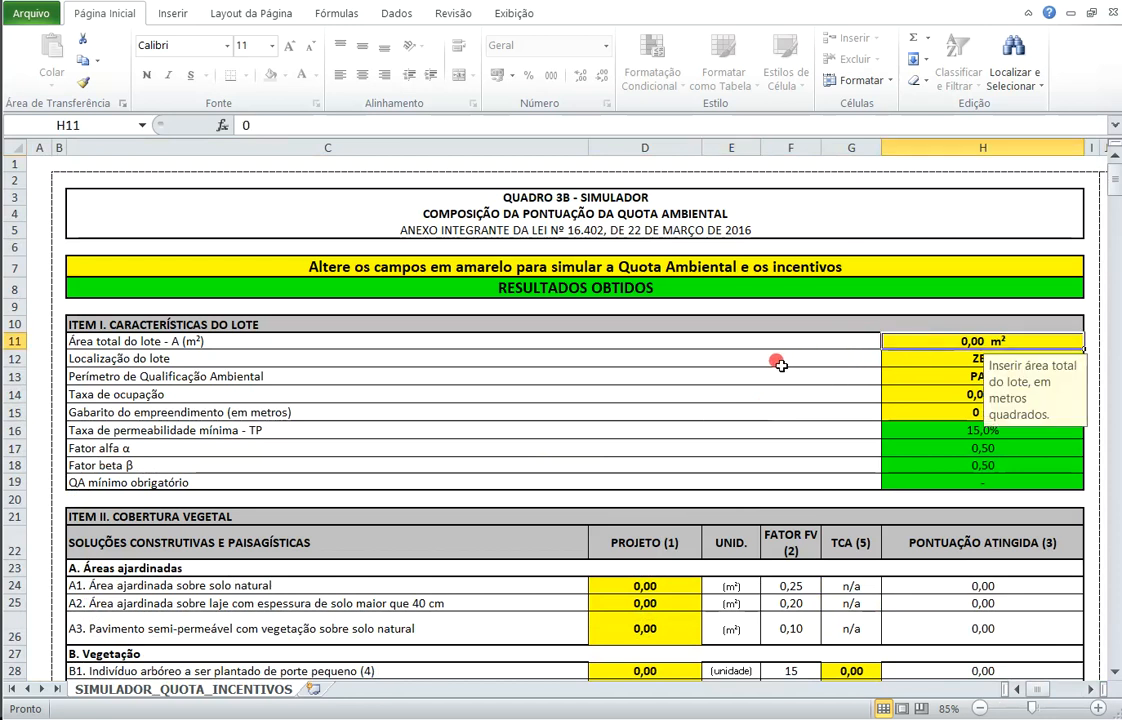
pyautogui.write('1800')
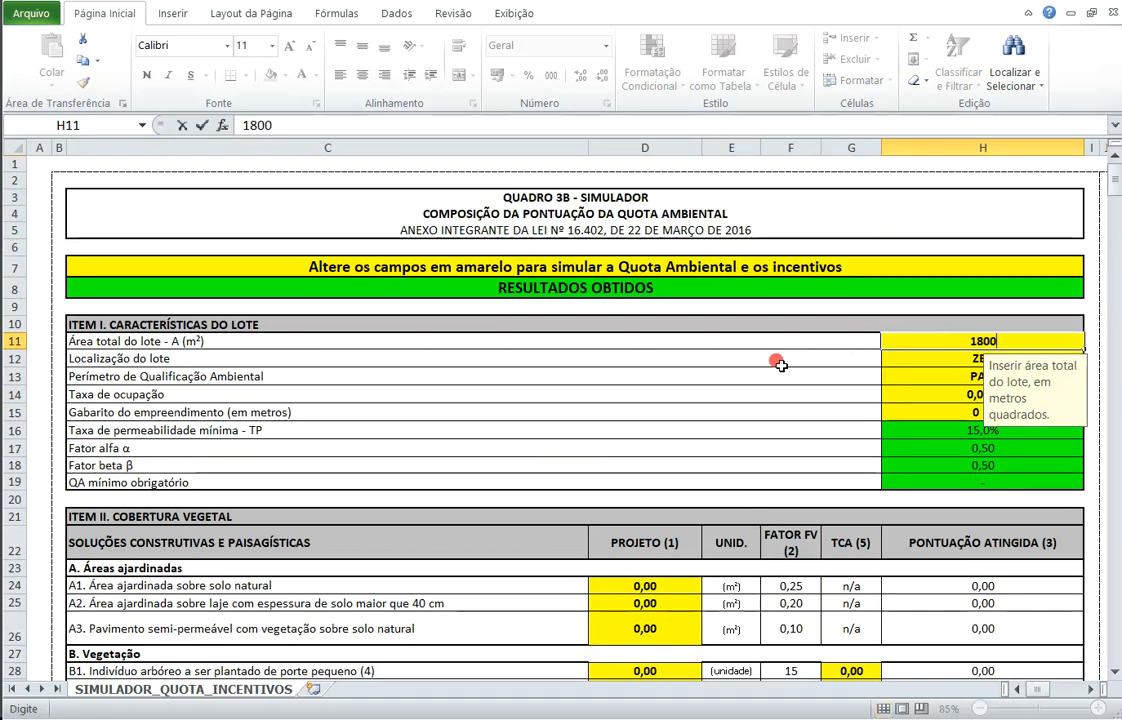
pyautogui.press('Return')
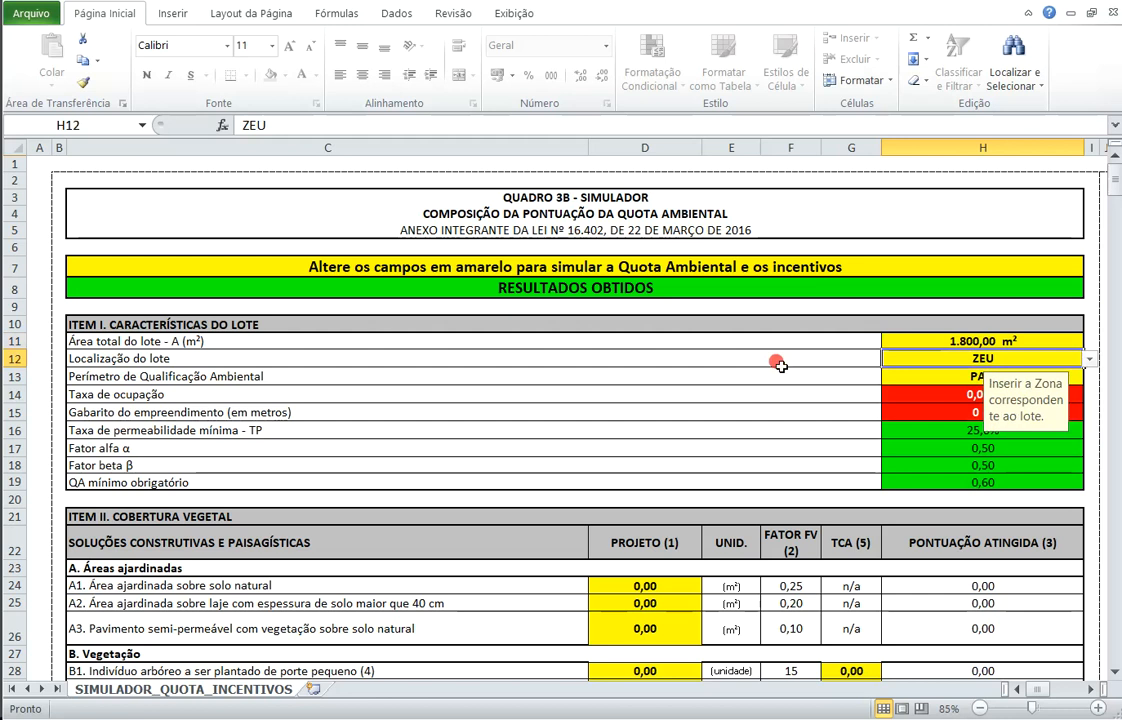
pyautogui.click(799, 341)
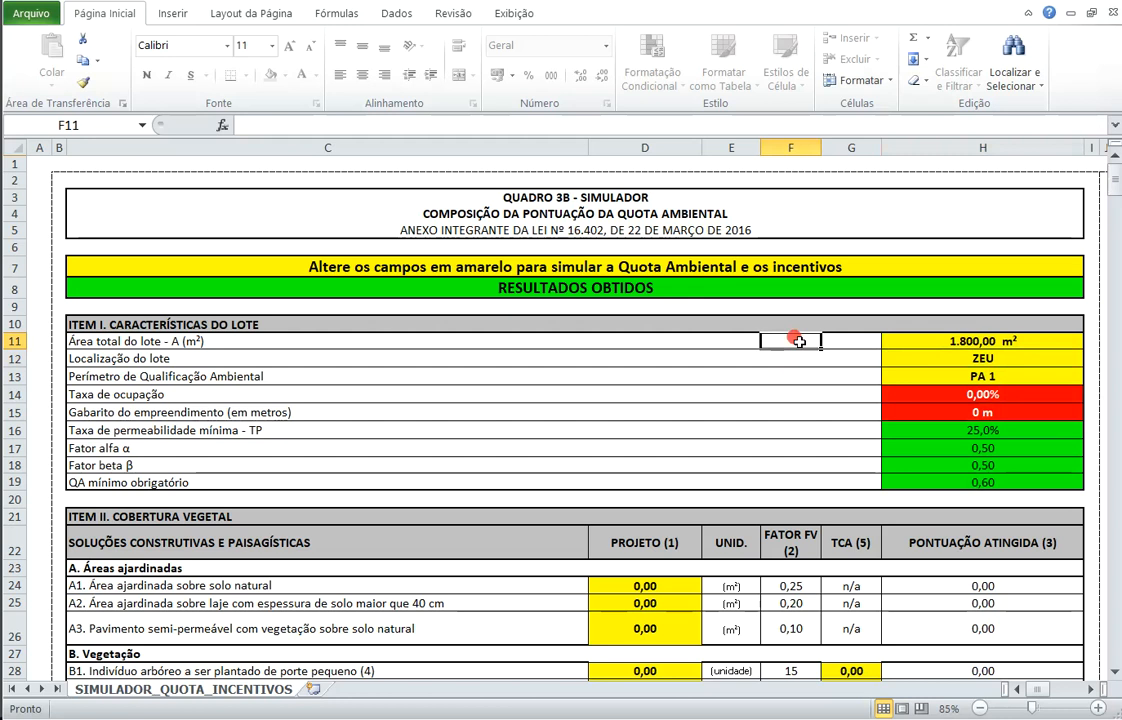
pyautogui.click(150, 341)
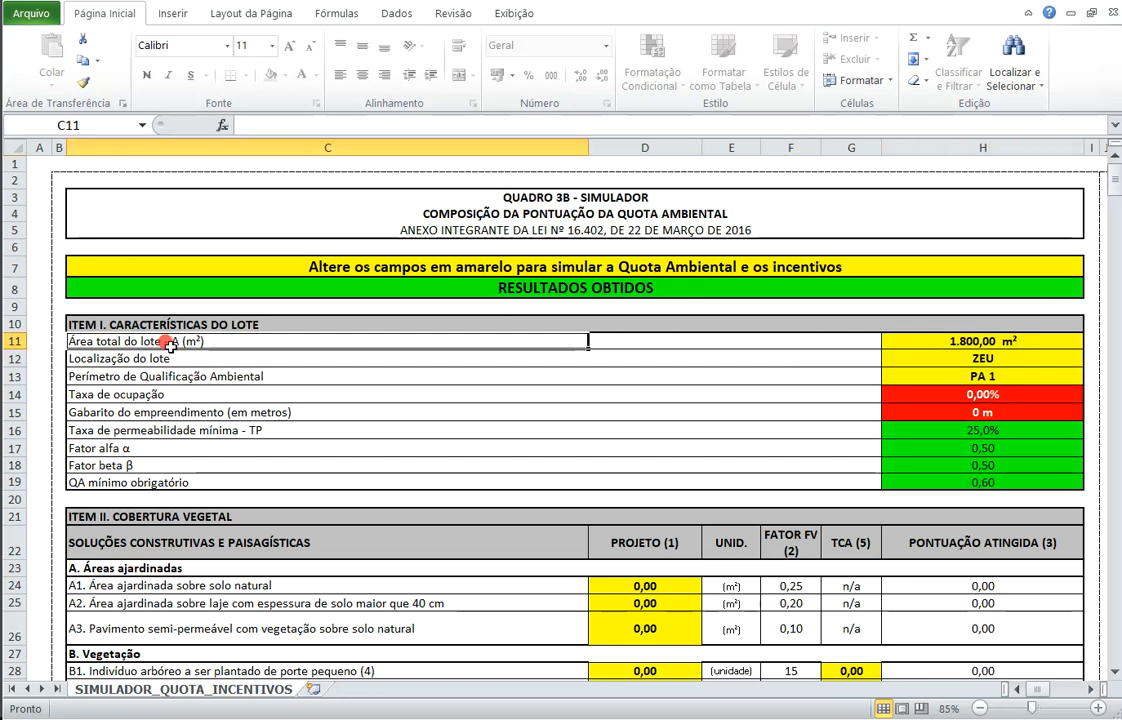
pyautogui.click(973, 343)
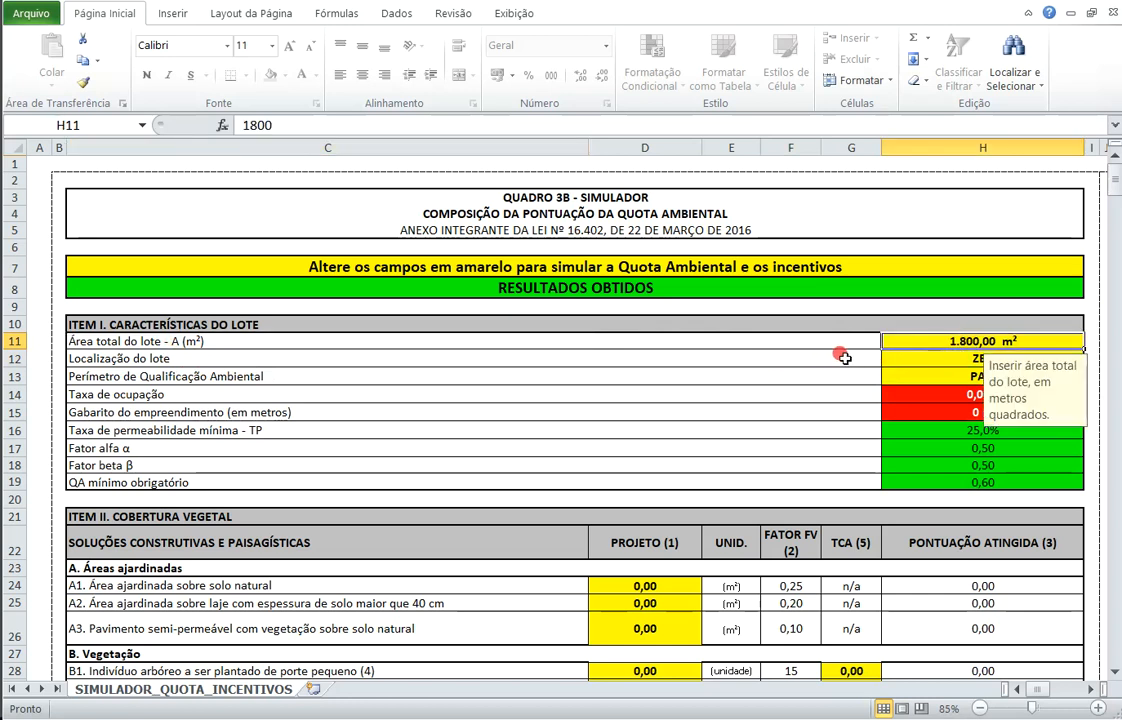
# Step: Set the lot location (Localização do lote) to zone ZM
pyautogui.press('Return')
pyautogui.click(1087, 360)
pyautogui.scroll(5, 1084, 430)
pyautogui.click(1089, 453)
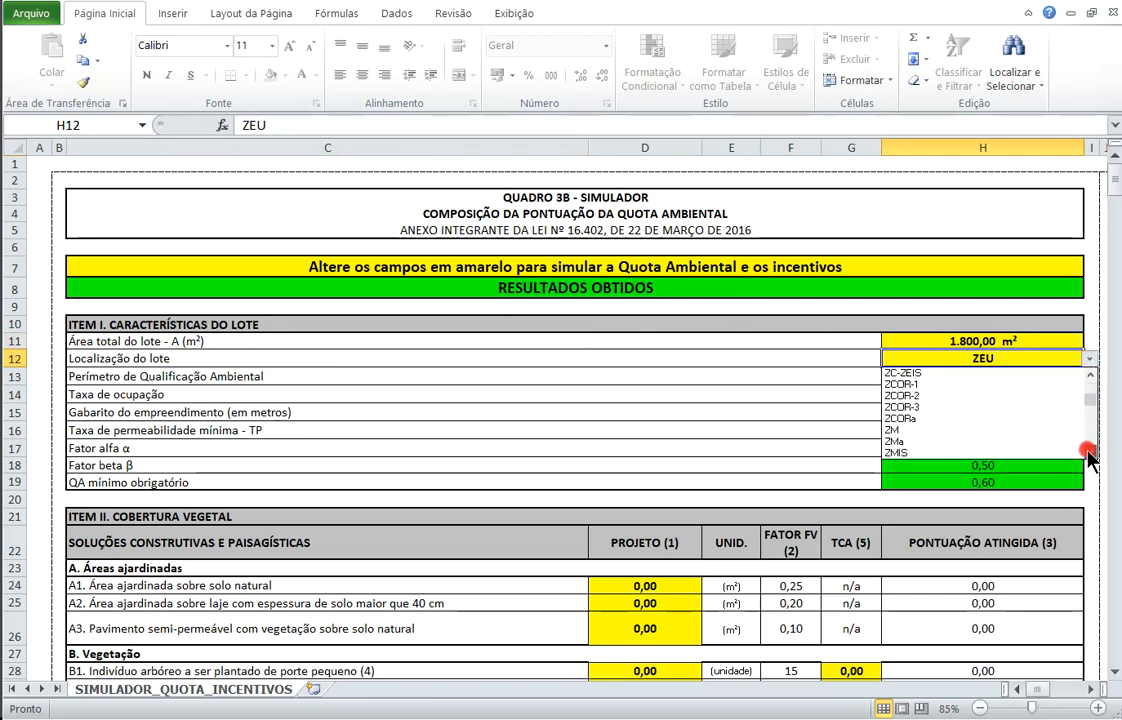
pyautogui.click(977, 428)
# Step: Set the environmental qualification perimeter (Perímetro de Qualificação Ambiental) to PA 4
pyautogui.click(1047, 372)
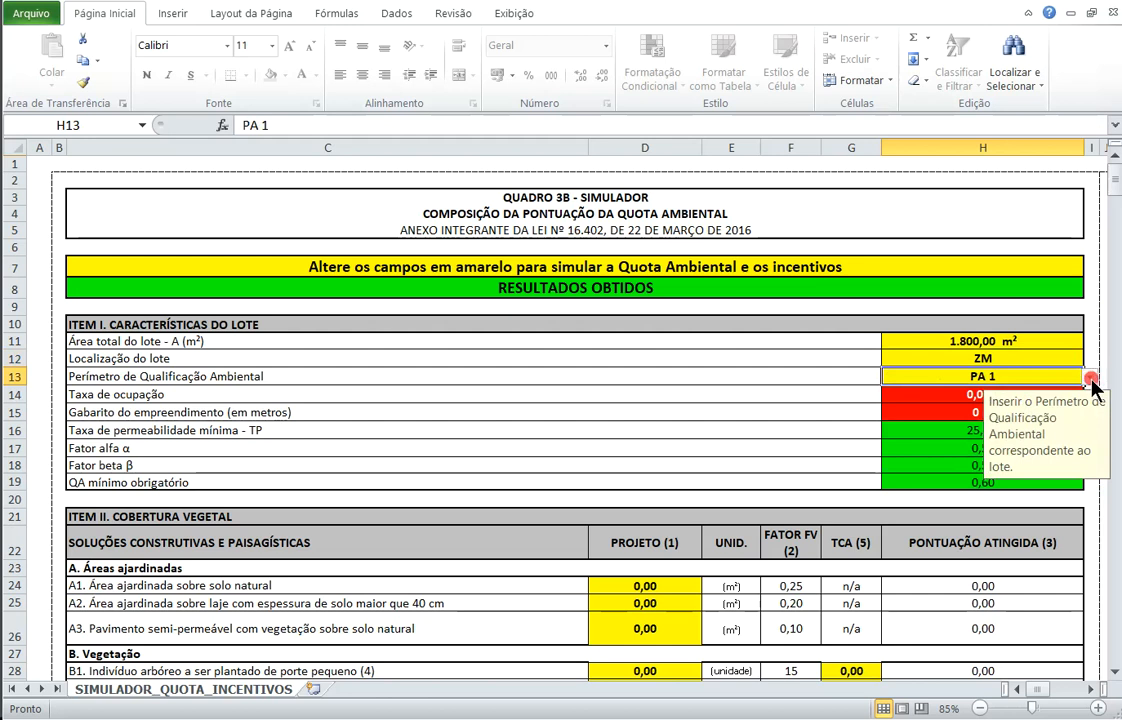
pyautogui.click(1089, 376)
pyautogui.click(942, 426)
pyautogui.click(922, 364)
pyautogui.click(926, 373)
pyautogui.click(928, 360)
pyautogui.click(853, 361)
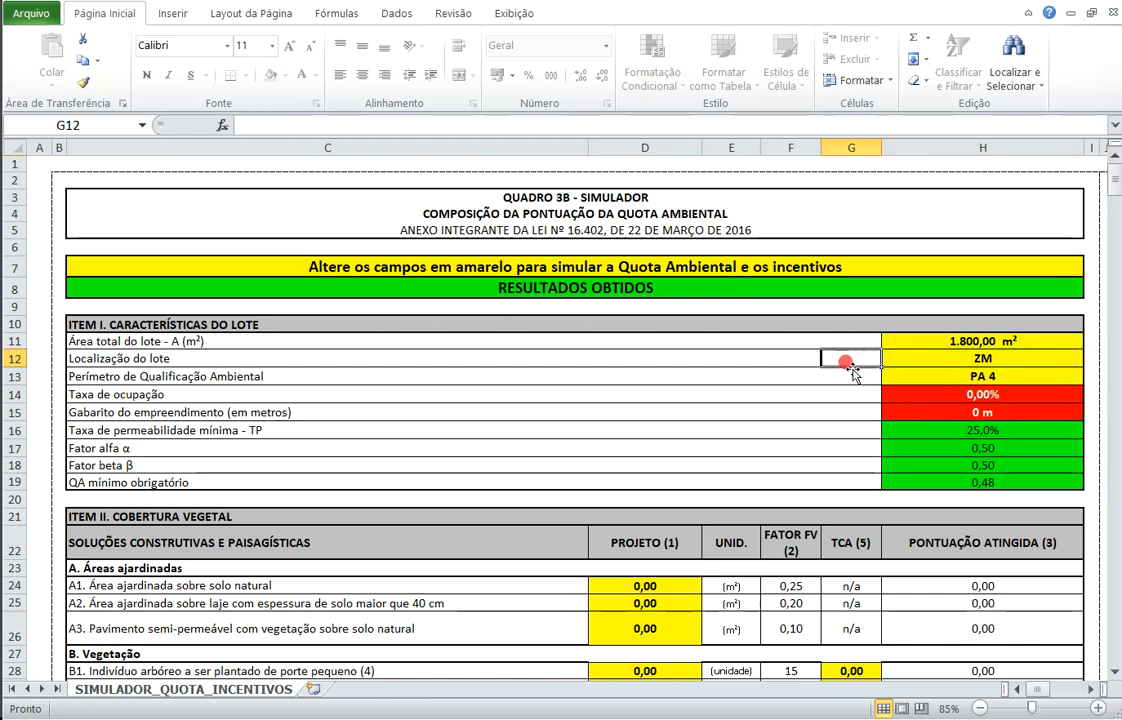
# Step: Set the occupancy rate (Taxa de ocupação) to 65% and the building height (Gabarito) to 80 m
pyautogui.click(935, 396)
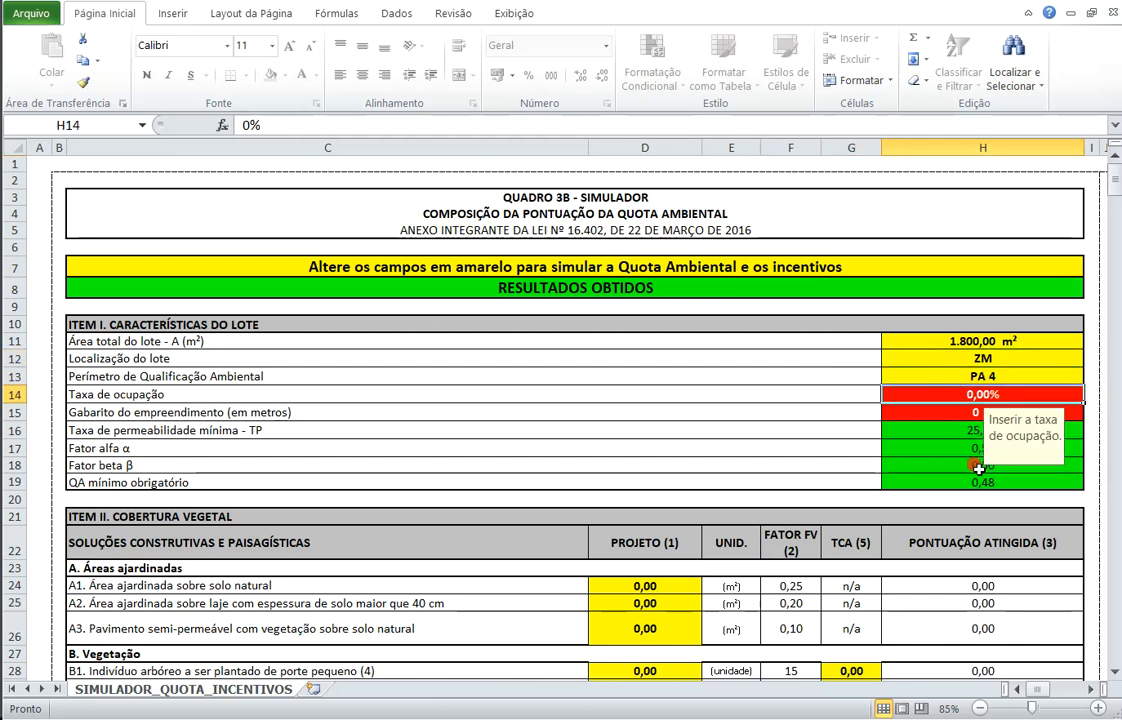
pyautogui.write('65')
pyautogui.press('Return')
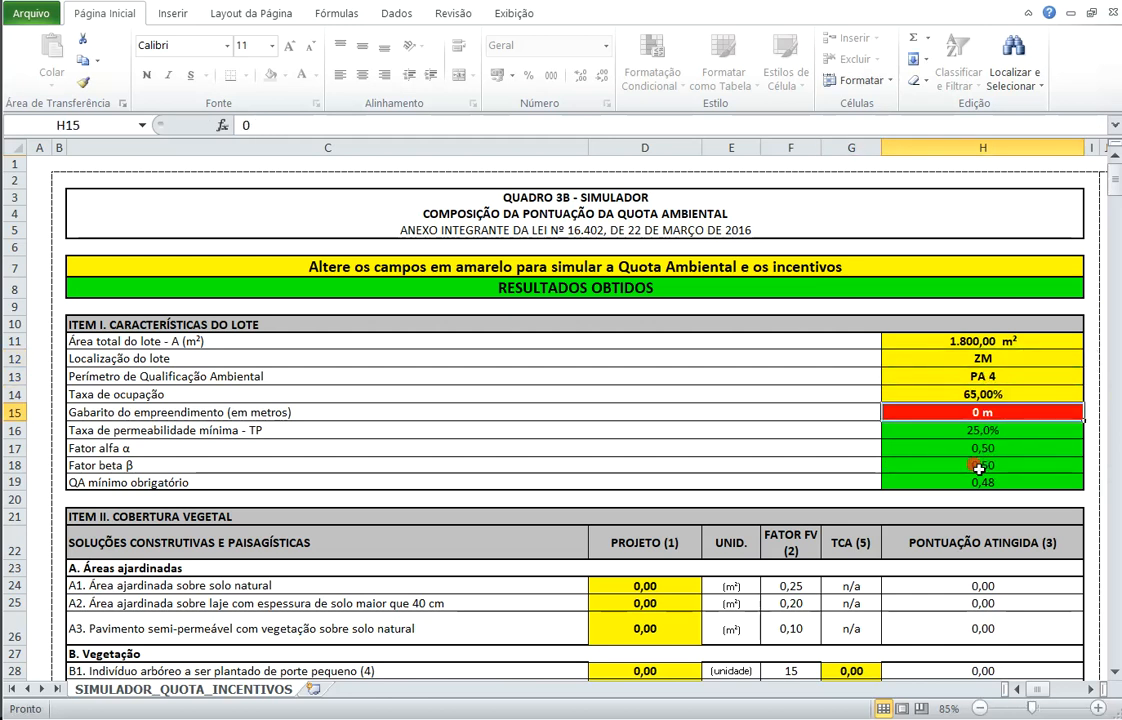
pyautogui.write('80')
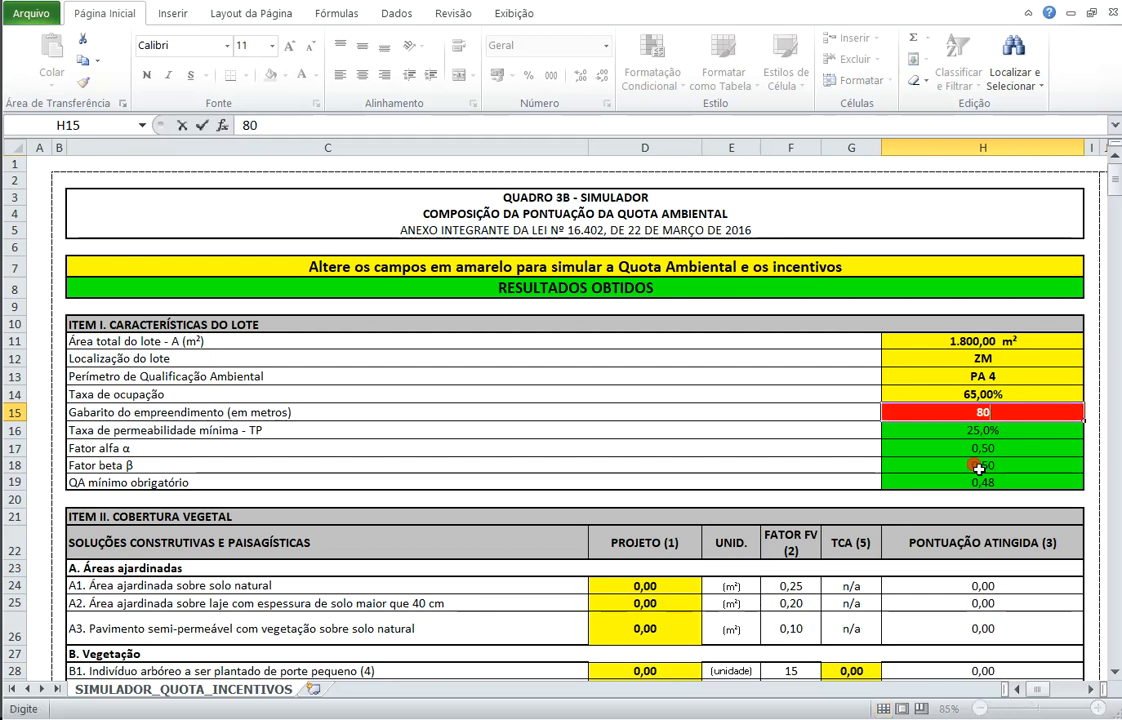
pyautogui.press('Return')
pyautogui.click(850, 465)
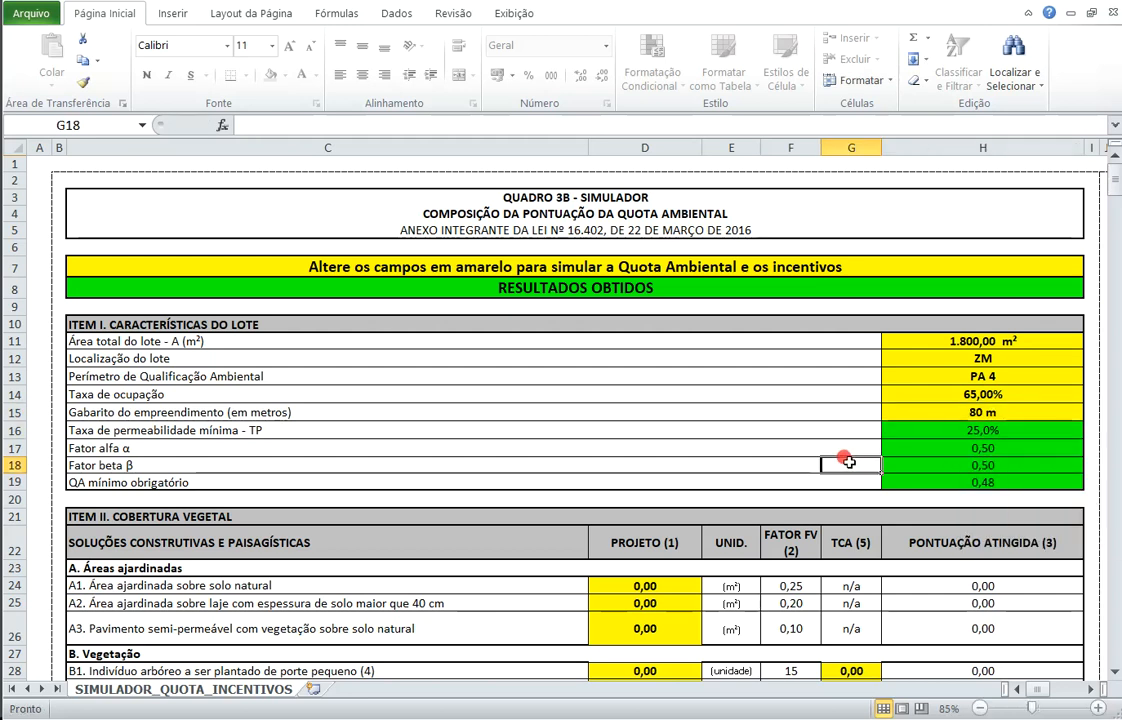
# Step: Check the minimum permeability rate, the alpha and beta factors and the mandatory minimum QA, including their cell notes
pyautogui.click(953, 431)
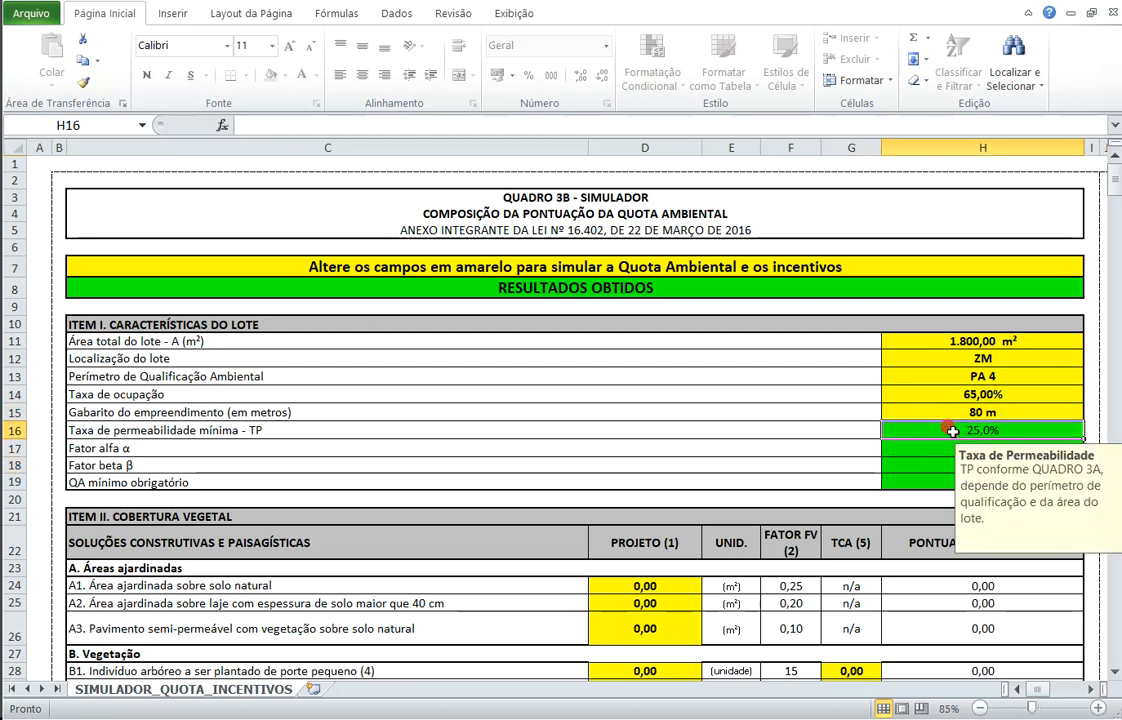
pyautogui.click(928, 449)
pyautogui.click(931, 466)
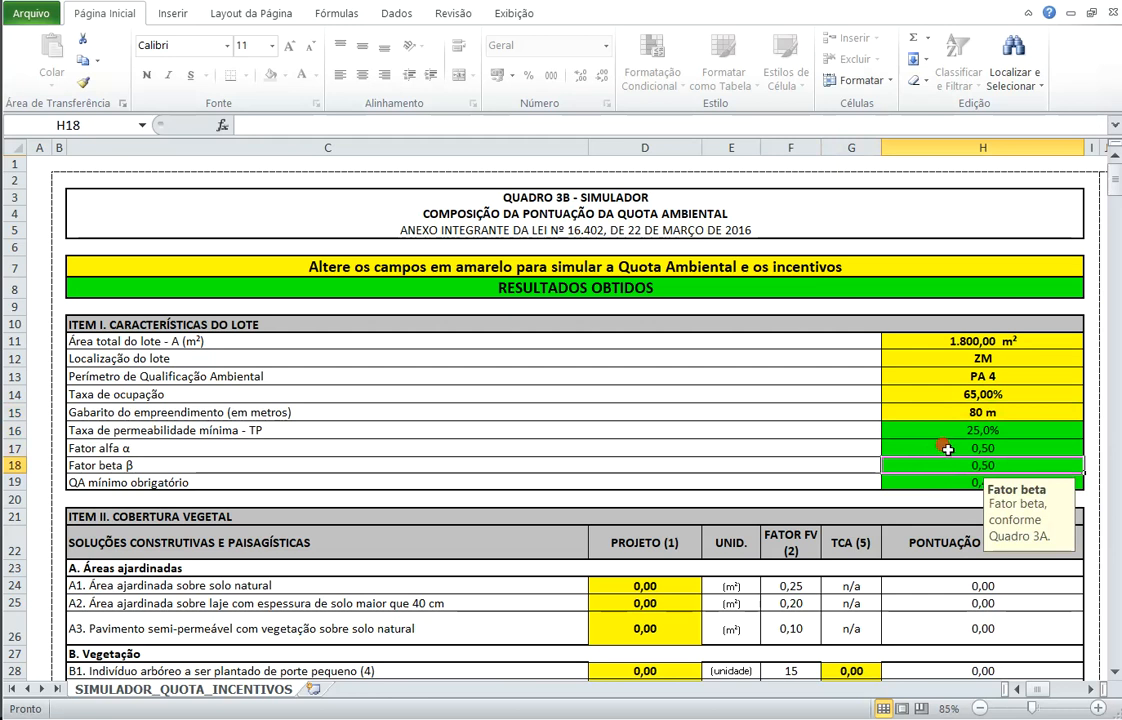
pyautogui.click(940, 482)
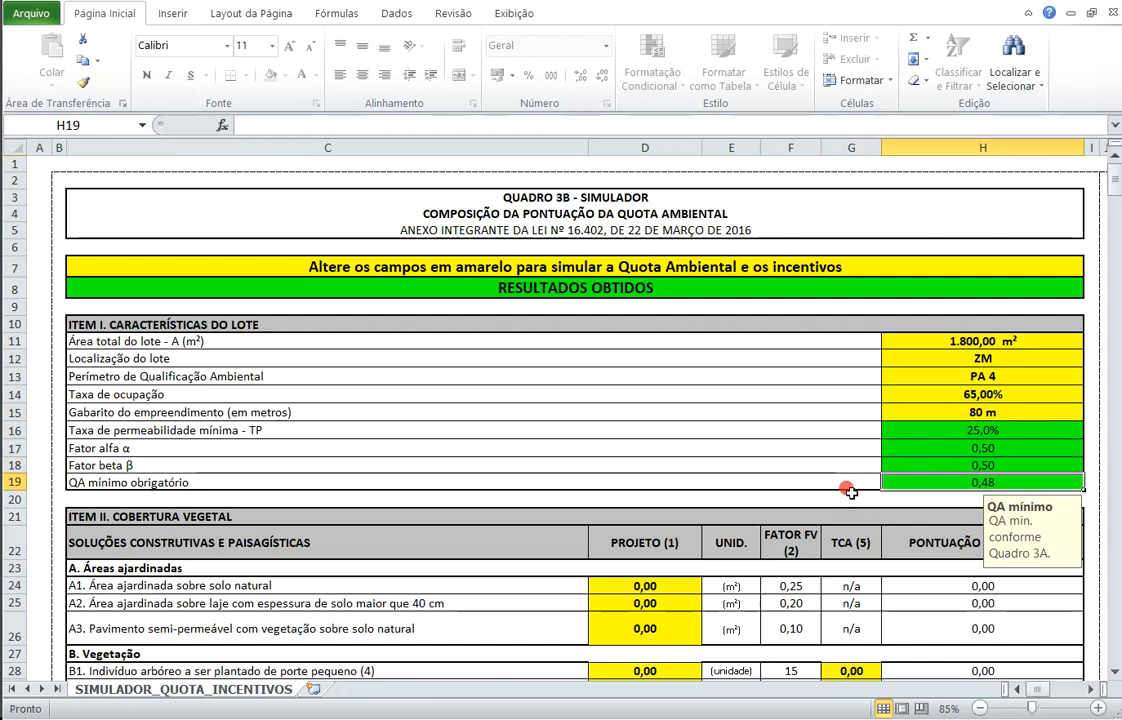
# Step: Enter 450 m² as the project value for A1, garden area on natural soil, in Item II
pyautogui.scroll(-4, 783, 463)
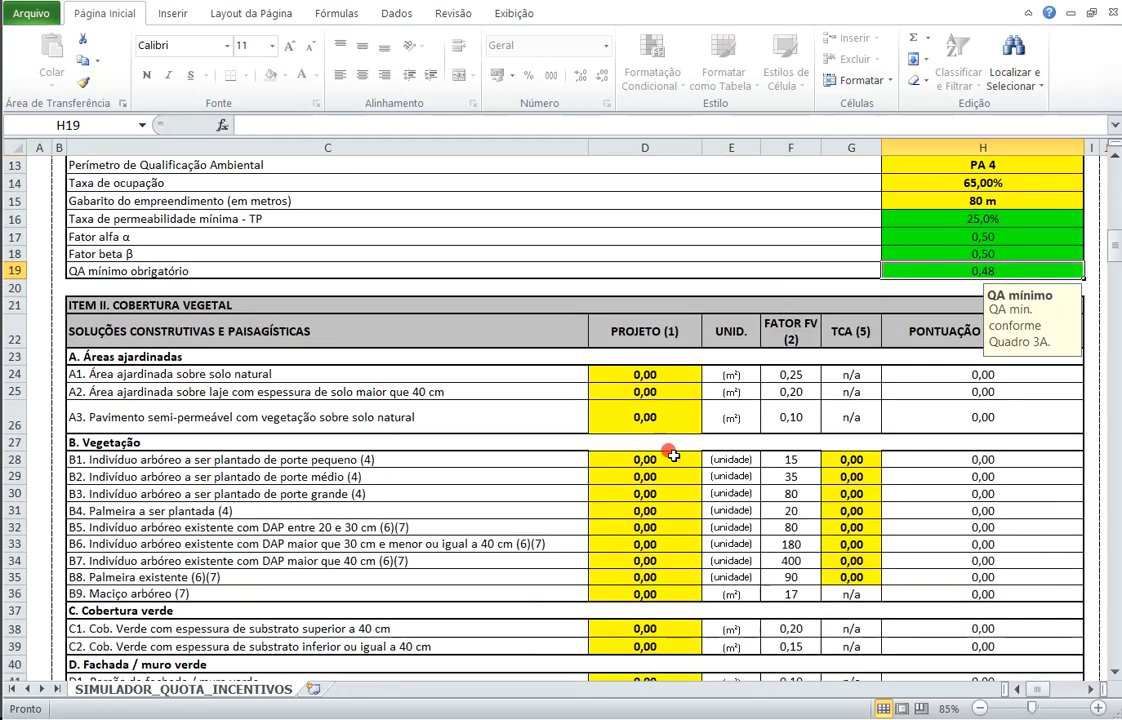
pyautogui.click(645, 372)
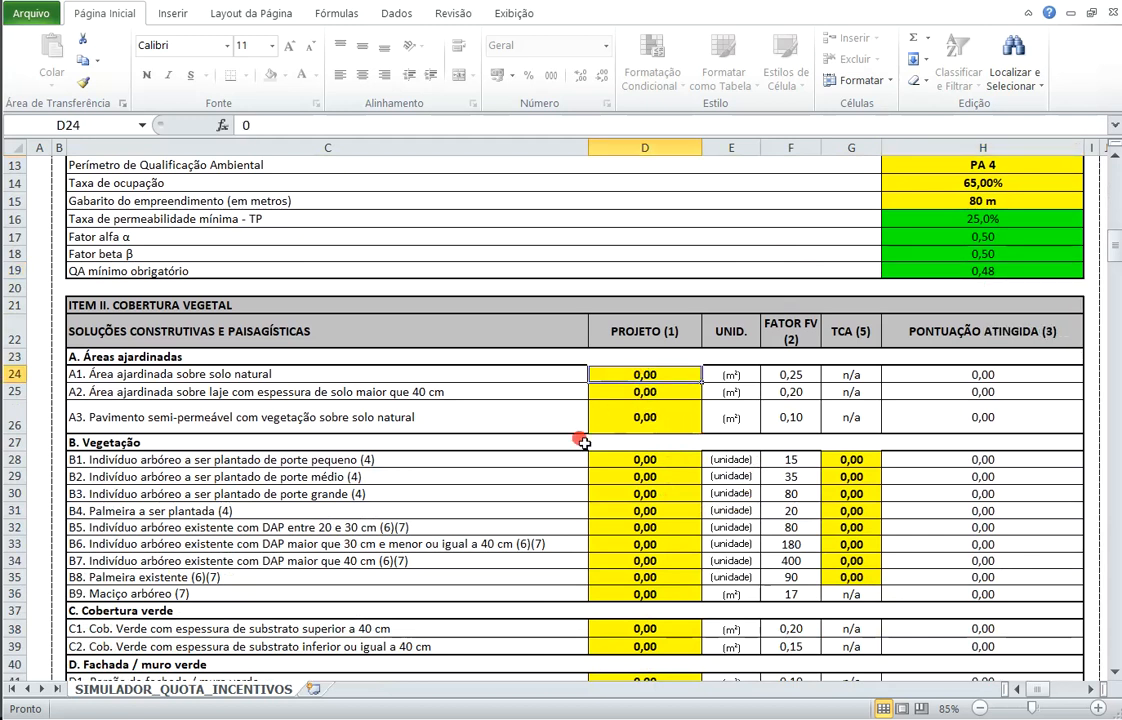
pyautogui.click(1113, 153)
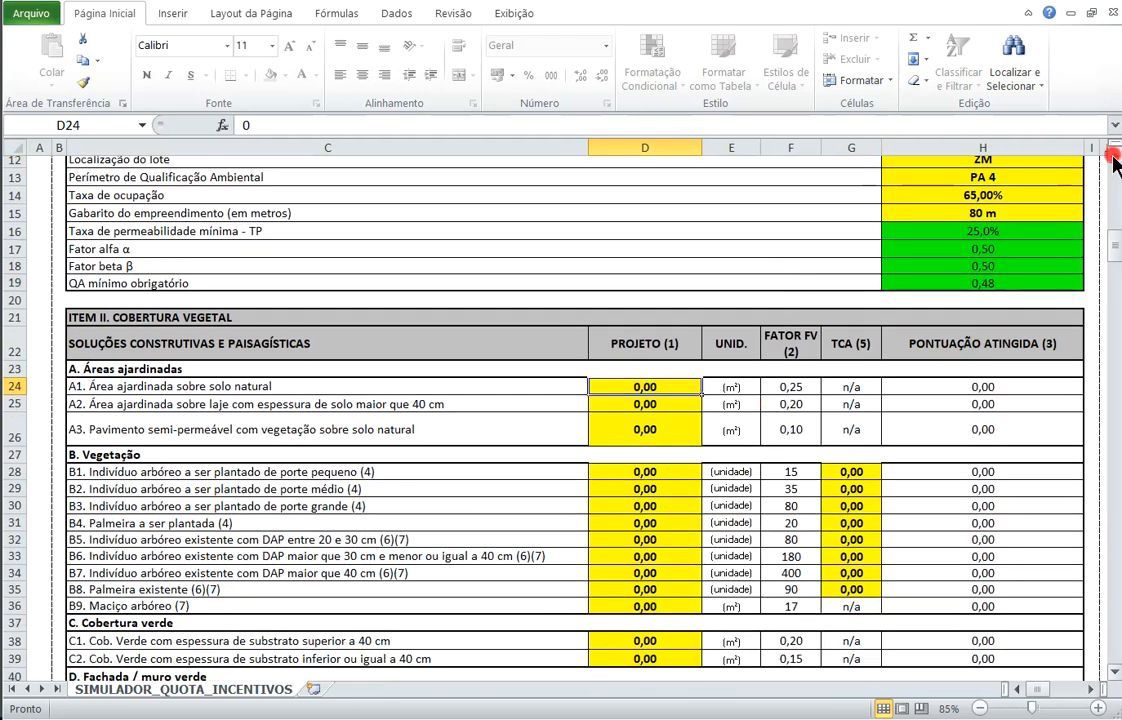
pyautogui.click(1113, 153)
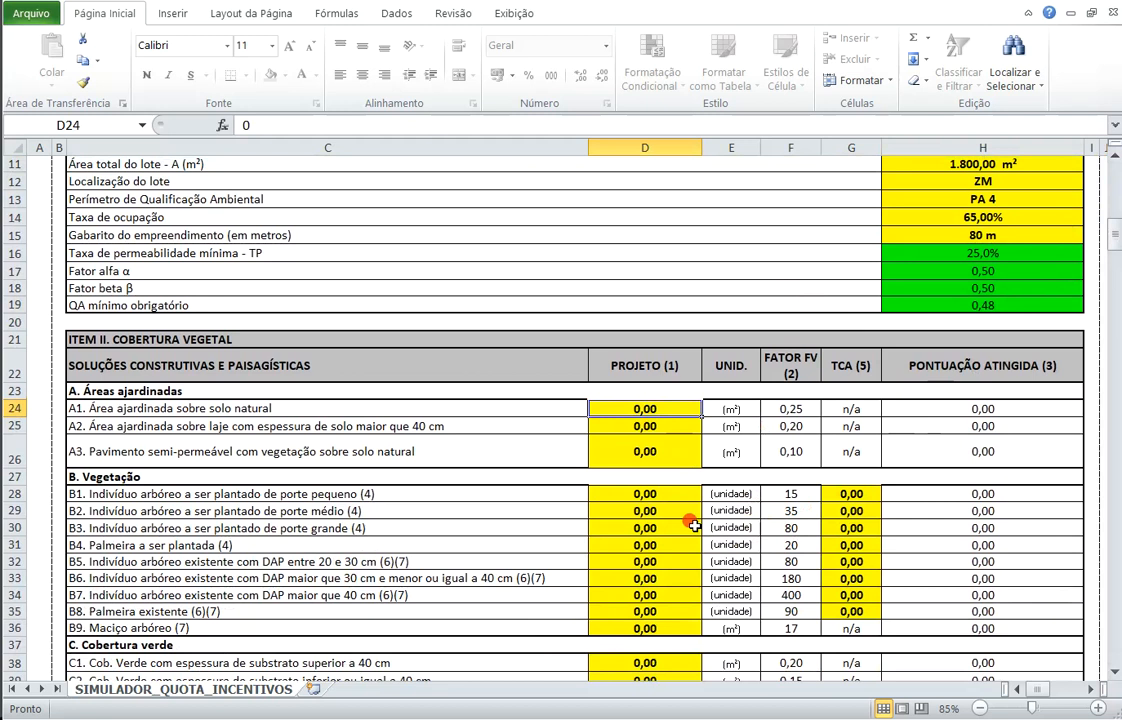
pyautogui.write('450')
pyautogui.press('Return')
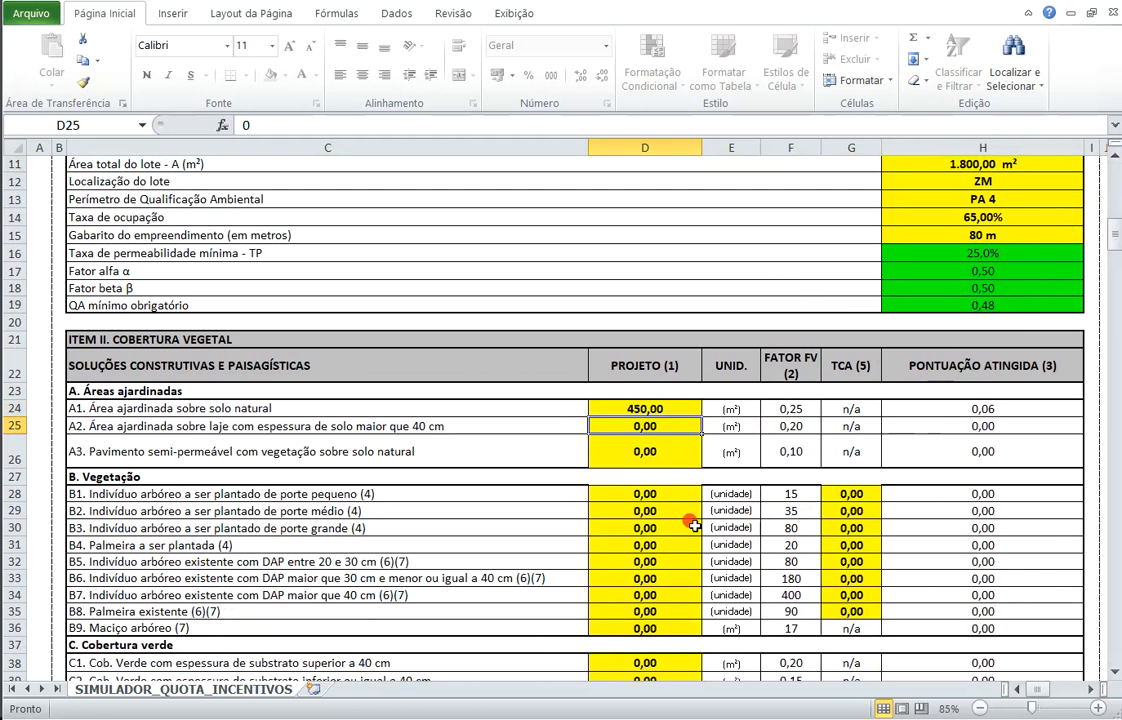
# Step: Set the project value for A1, garden area on natural soil, to 225 m²
pyautogui.press('Up')
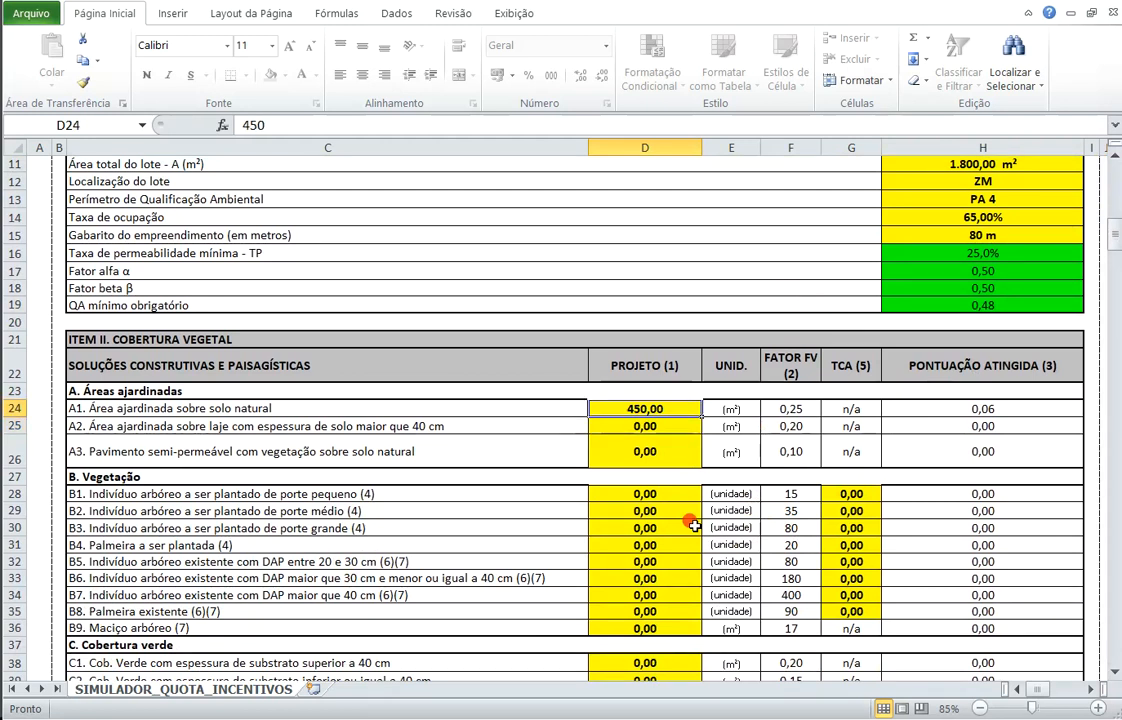
pyautogui.write('225')
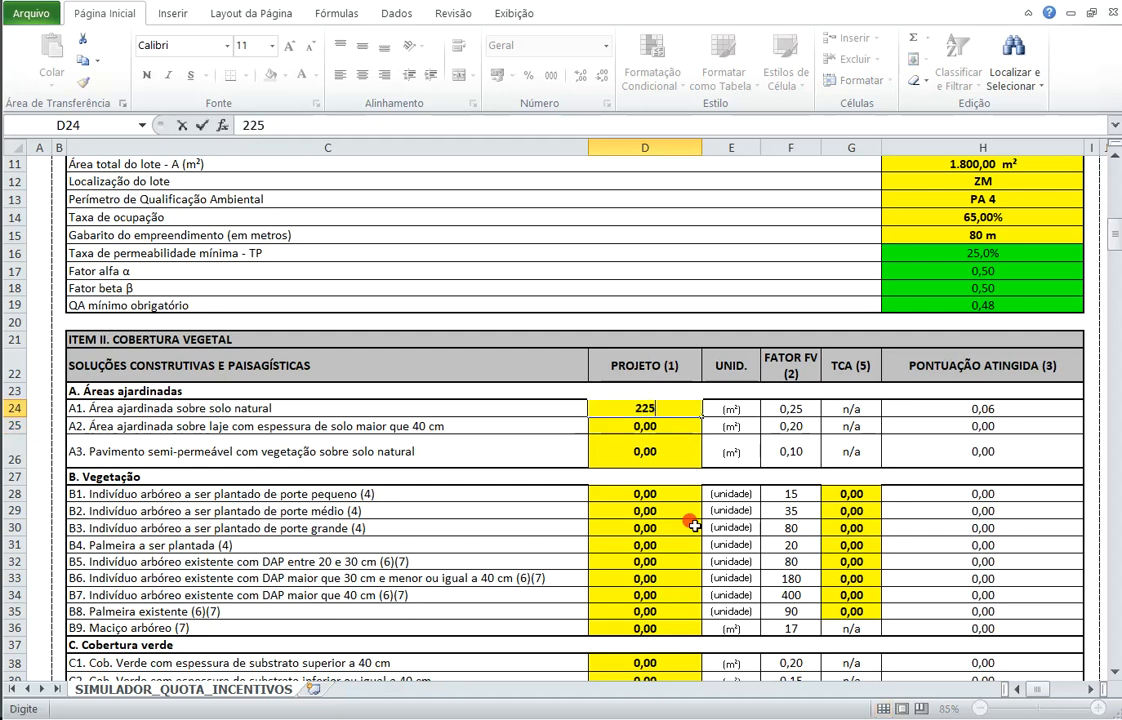
pyautogui.press('Return')
# Step: Set the permeability rate reduction (% de redução da taxa de permeabilidade) in Item V to 50% and check the resulting minimum QA
pyautogui.moveTo(1037, 689); pyautogui.dragTo(1068, 689)
pyautogui.scroll(3, 764, 400)
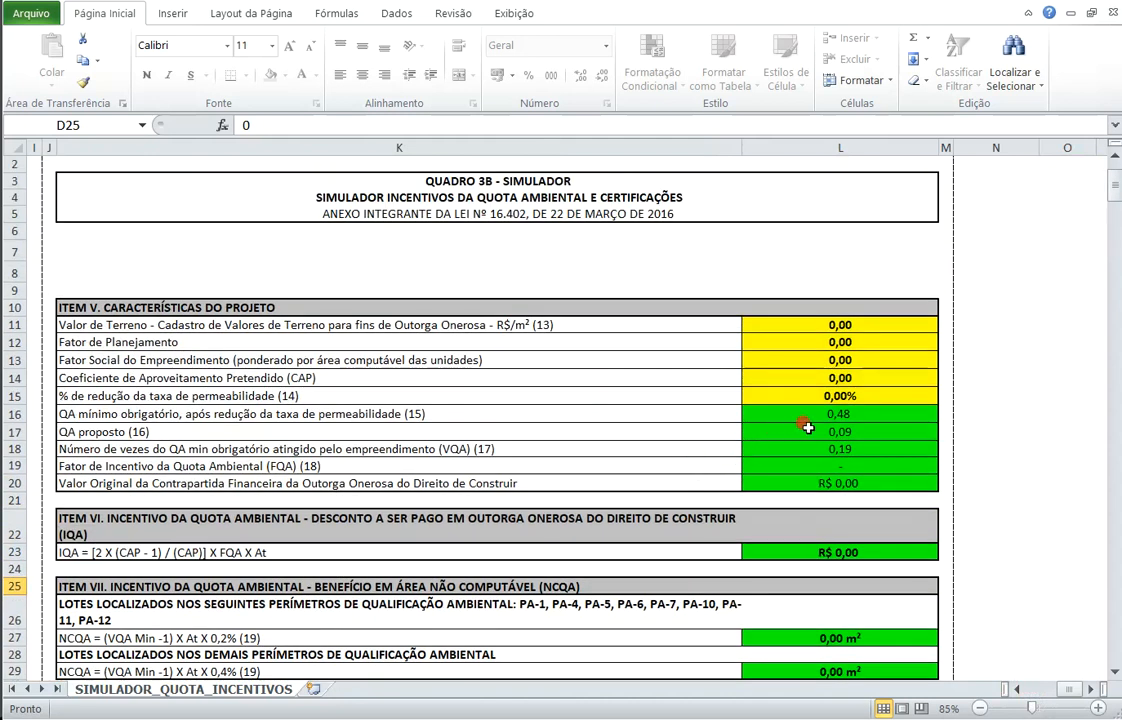
pyautogui.click(825, 395)
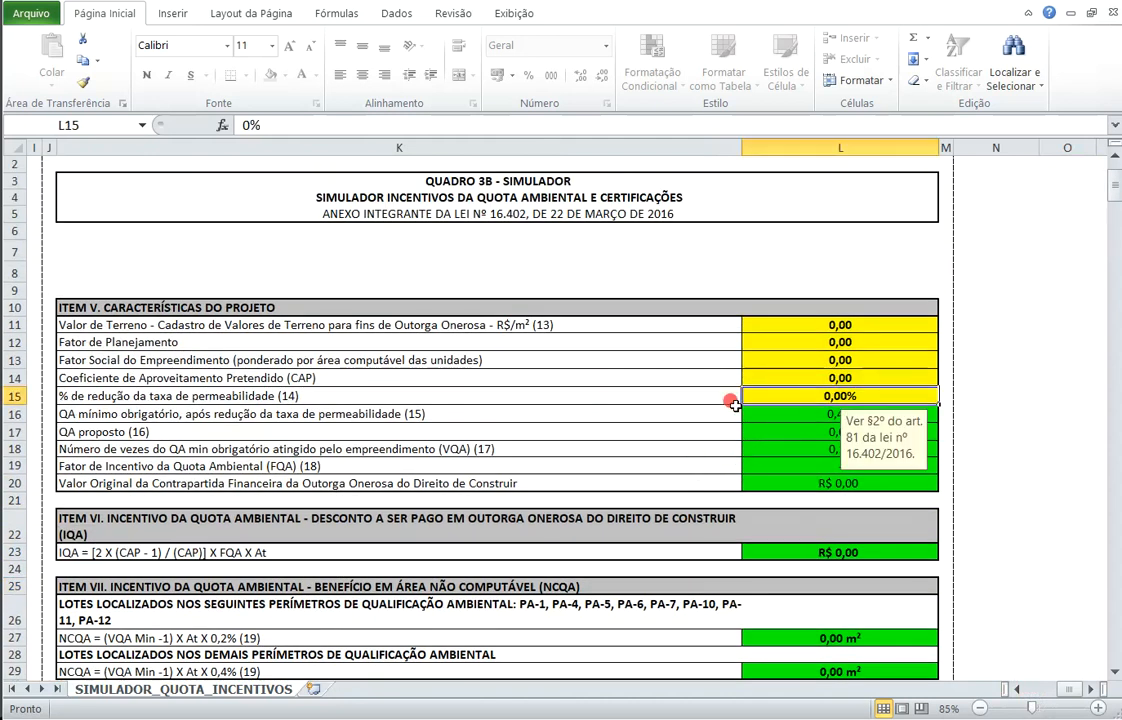
pyautogui.write('50')
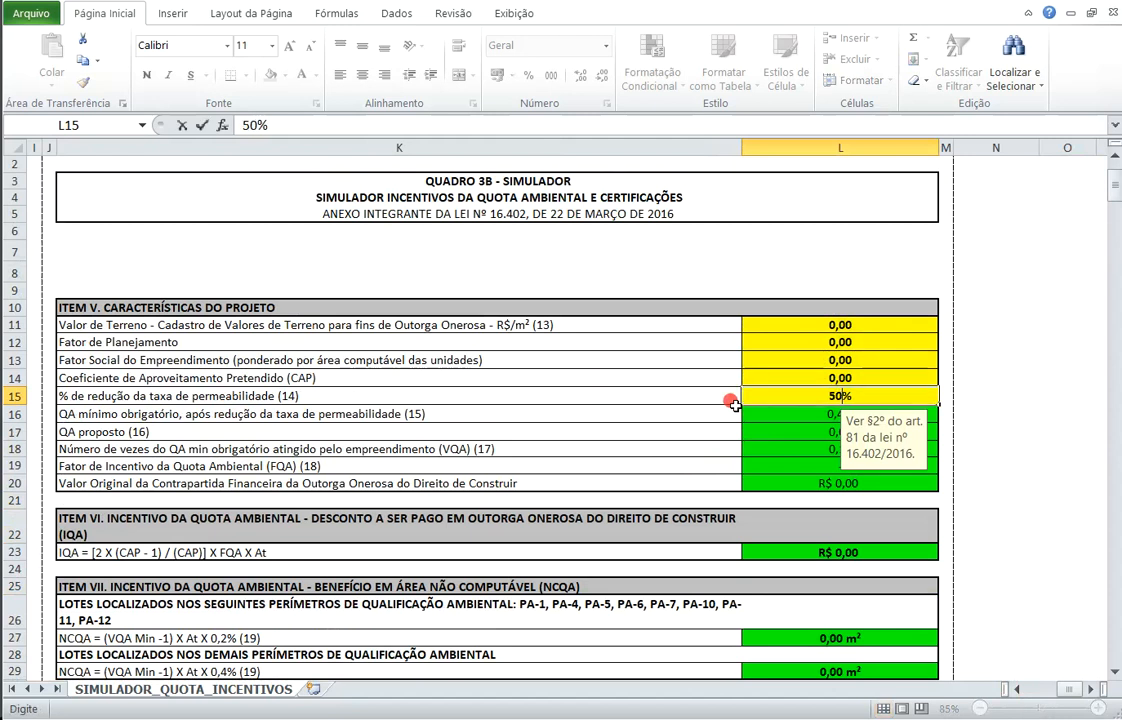
pyautogui.press('Return')
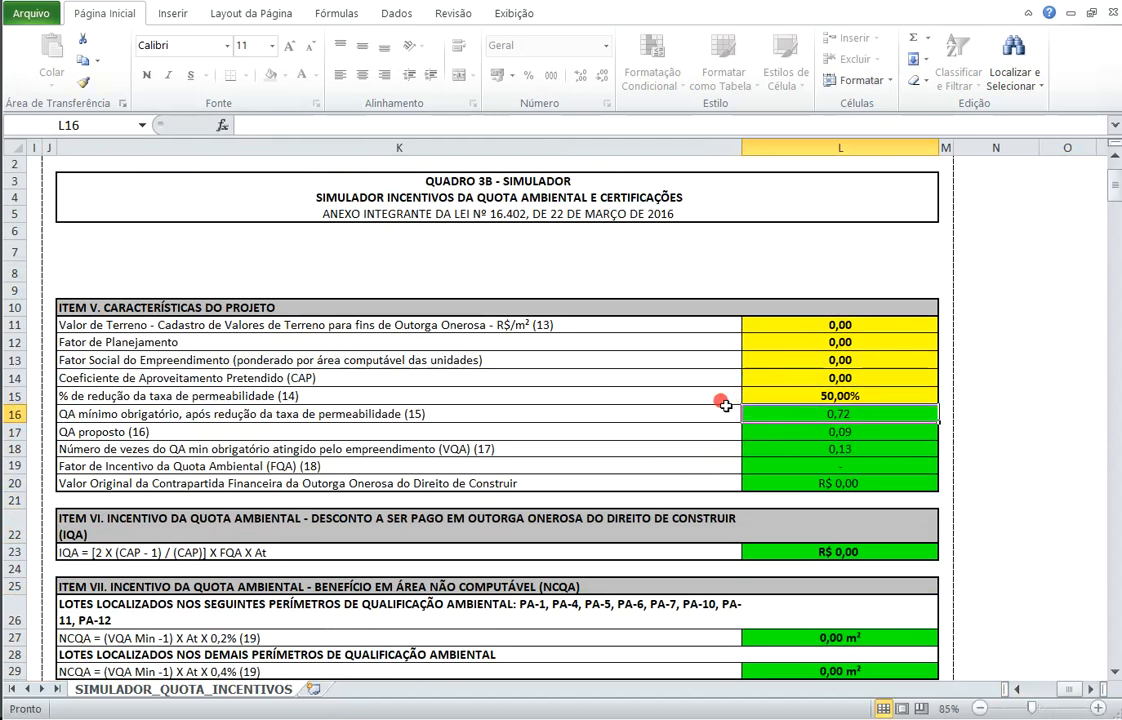
pyautogui.click(193, 417)
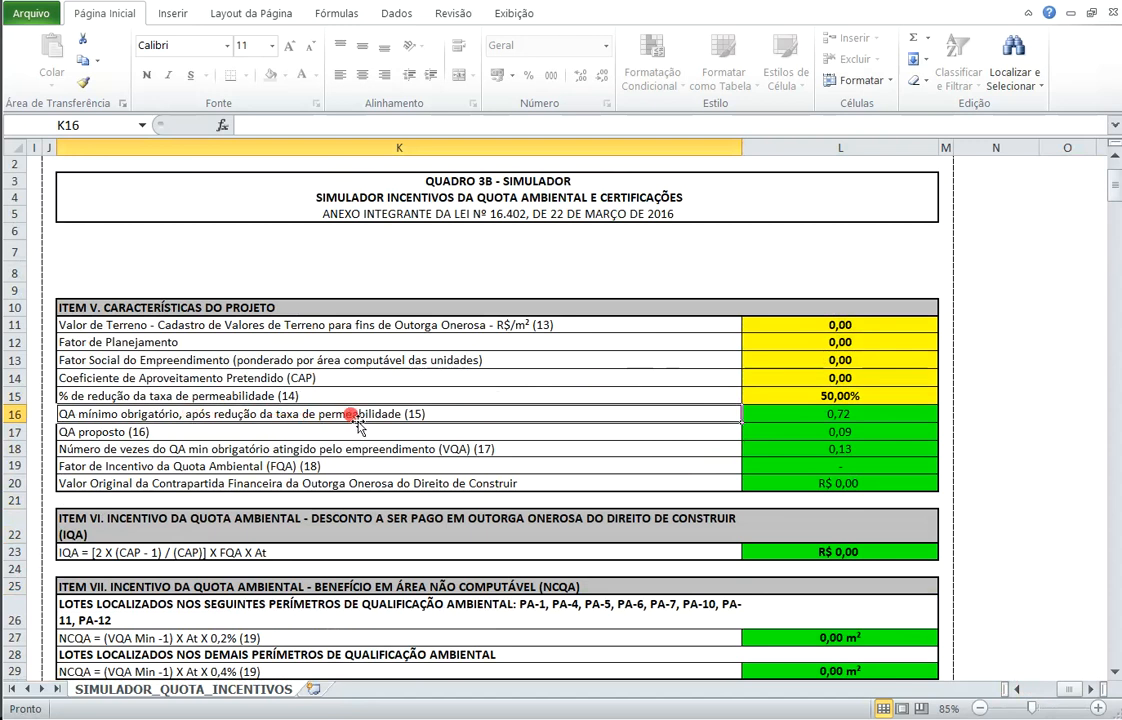
pyautogui.click(812, 414)
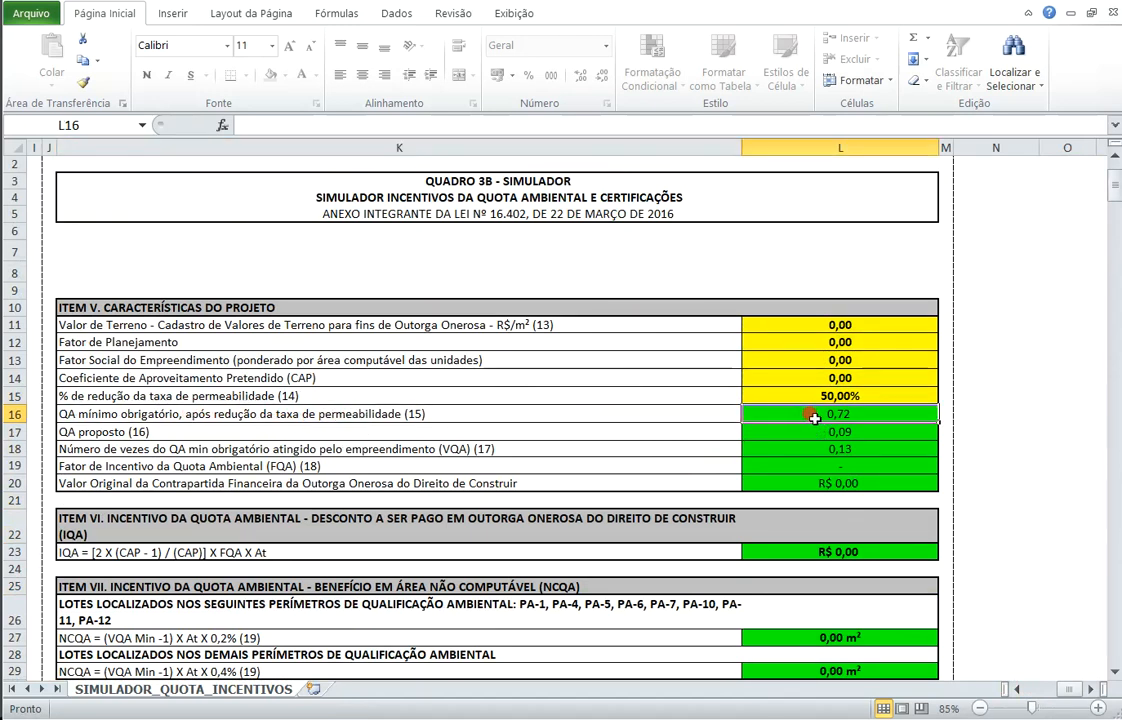
# Step: Compare the mandatory minimum QA in Item I with the minimum QA after permeability reduction in Item V
pyautogui.moveTo(1068, 689); pyautogui.dragTo(1037, 690)
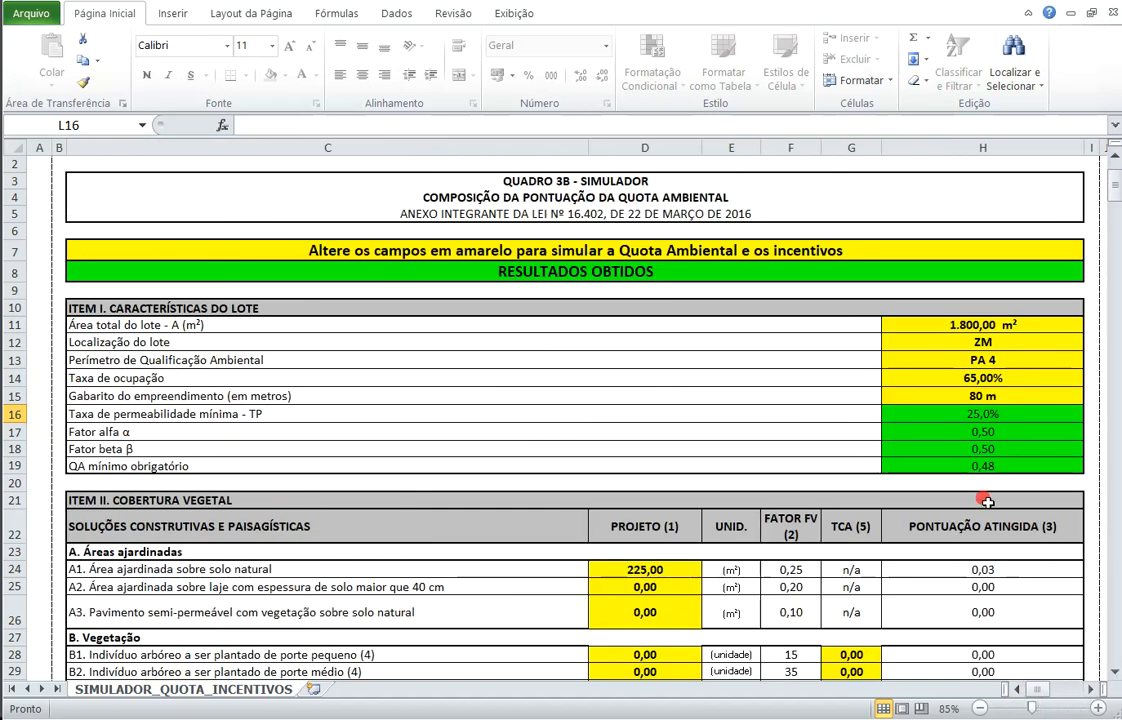
pyautogui.click(896, 466)
pyautogui.moveTo(1043, 690); pyautogui.dragTo(1068, 690)
pyautogui.click(784, 414)
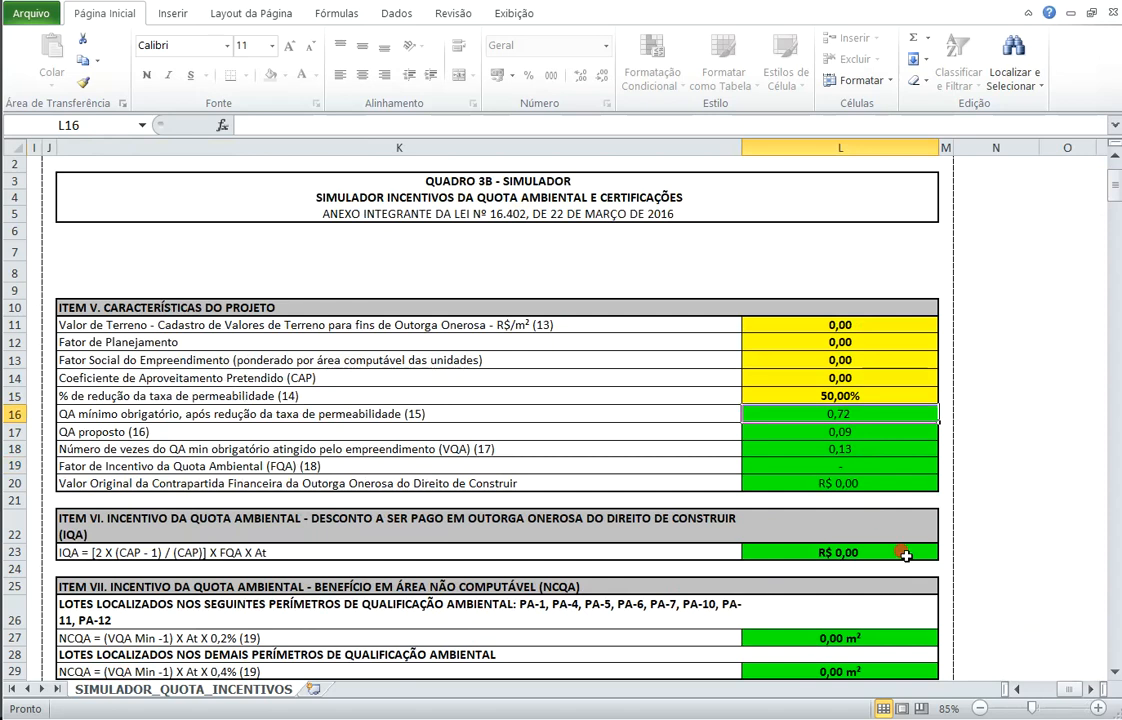
# Step: Set the project value for A1, garden area on natural soil, in Item II to 335 m²
pyautogui.moveTo(1068, 689); pyautogui.dragTo(1017, 697)
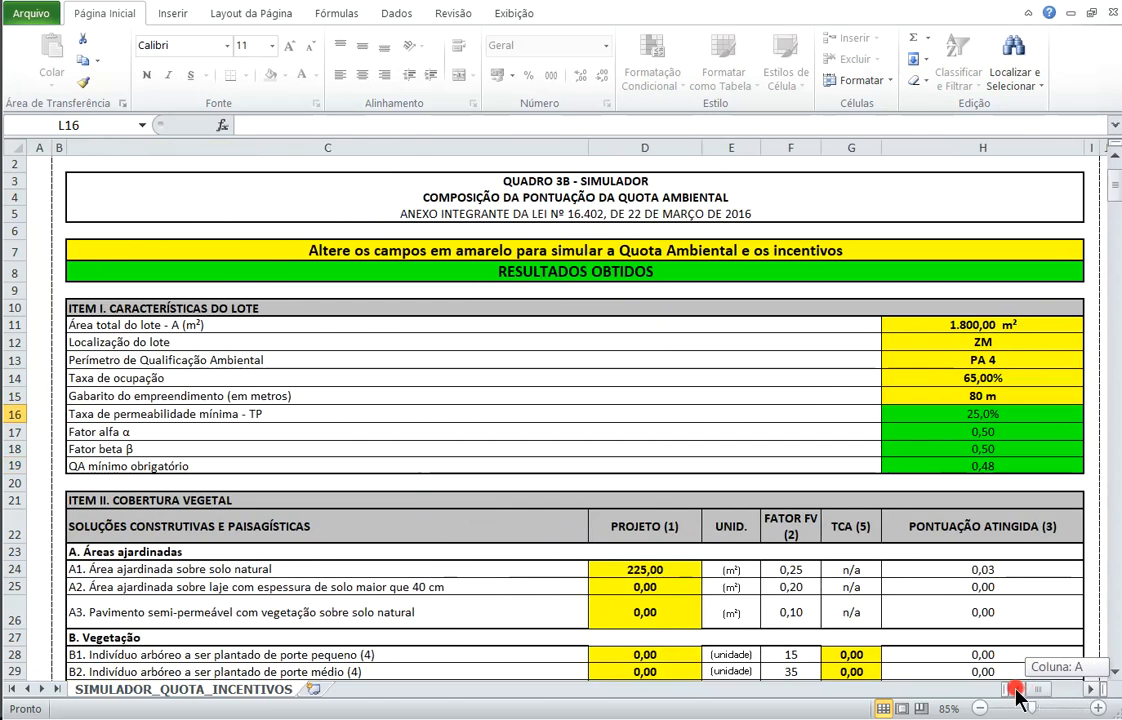
pyautogui.scroll(-3, 776, 458)
pyautogui.click(644, 410)
pyautogui.write('335')
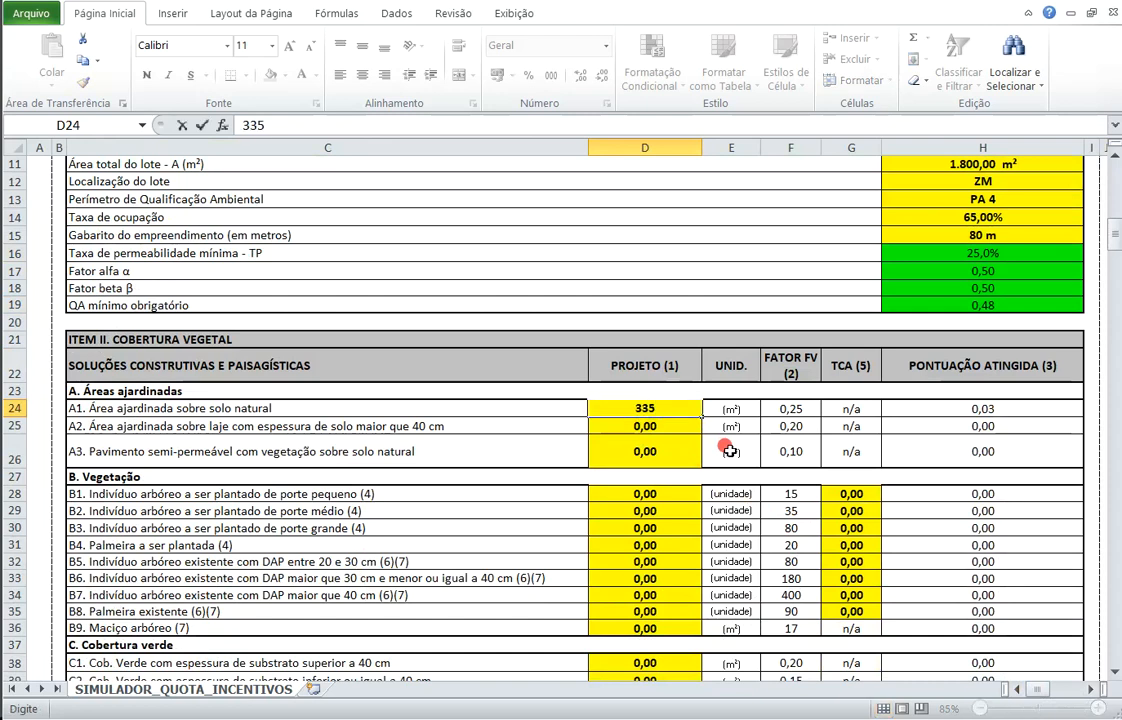
pyautogui.press('Return')
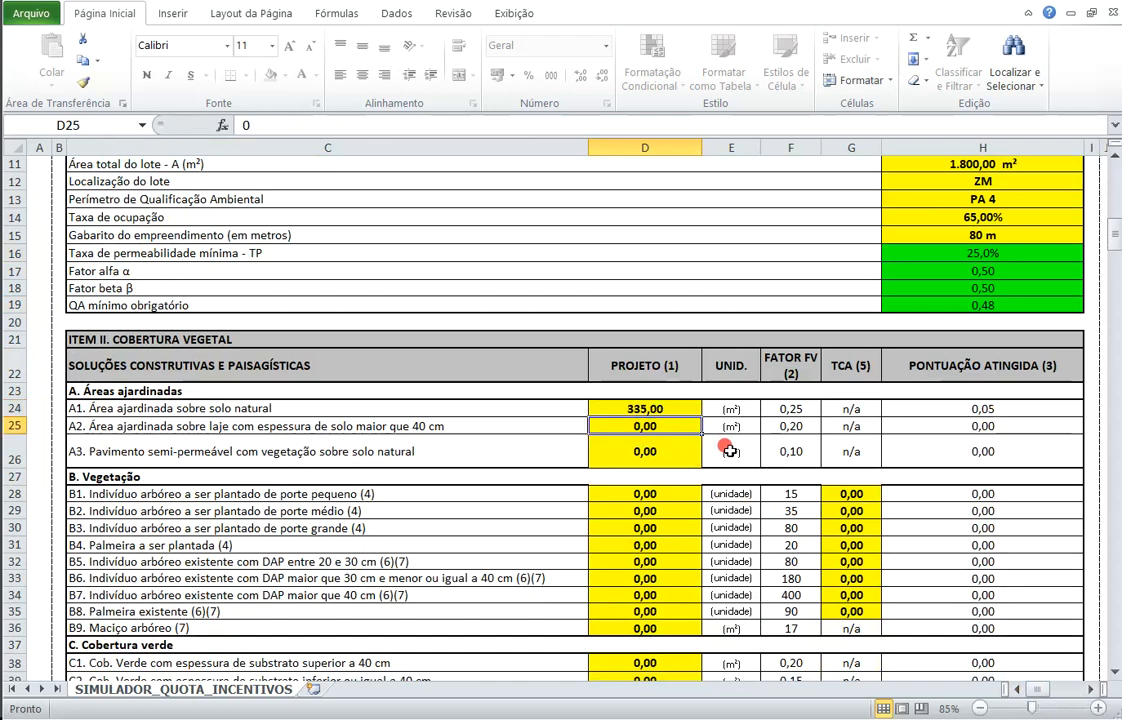
# Step: Set the permeability rate reduction (% de redução da taxa de permeabilidade) in Item V to 25,56%
pyautogui.scroll(3, 732, 451)
pyautogui.moveTo(1035, 689); pyautogui.dragTo(1057, 660)
pyautogui.click(843, 396)
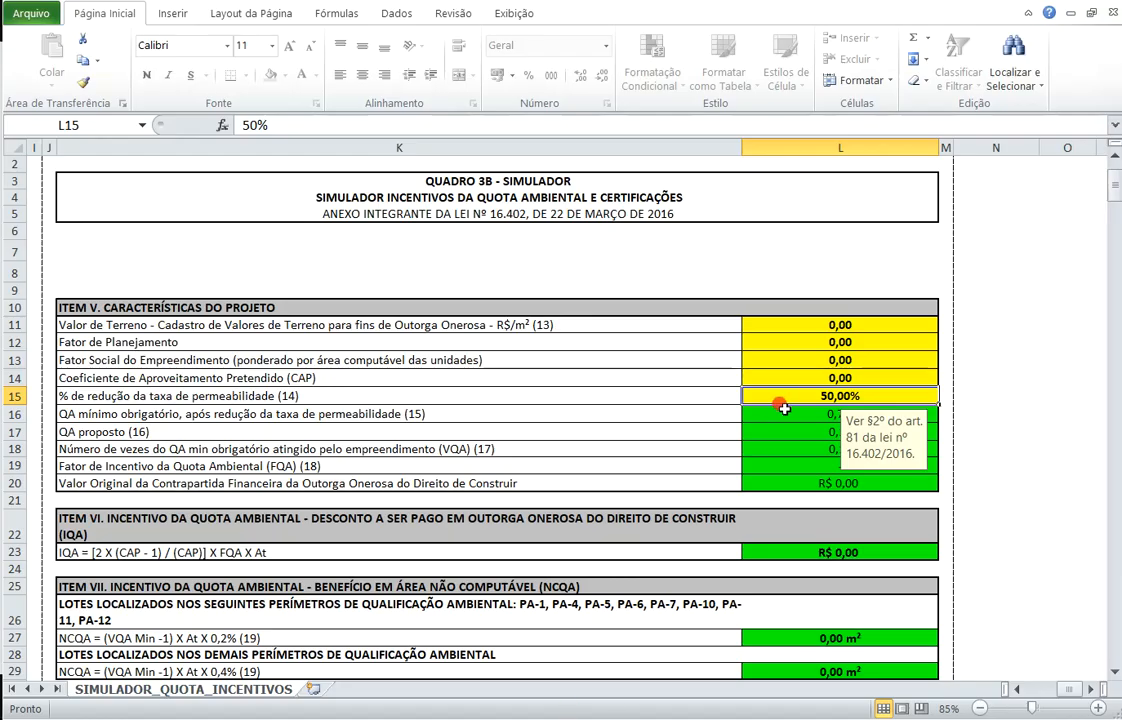
pyautogui.write('25,56')
pyautogui.press('Return')
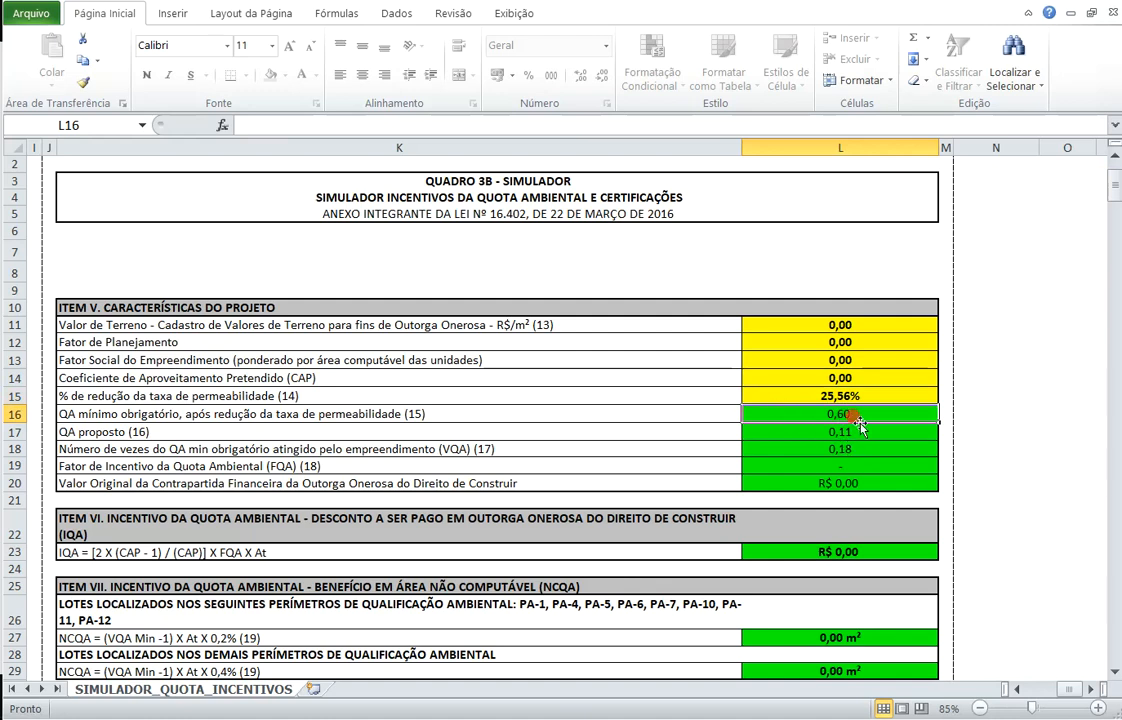
# Step: Review the vegetation cover and drainage scores in Items II and III and the final QA score in Item IV
pyautogui.click(1038, 689)
pyautogui.scroll(-4, 768, 378)
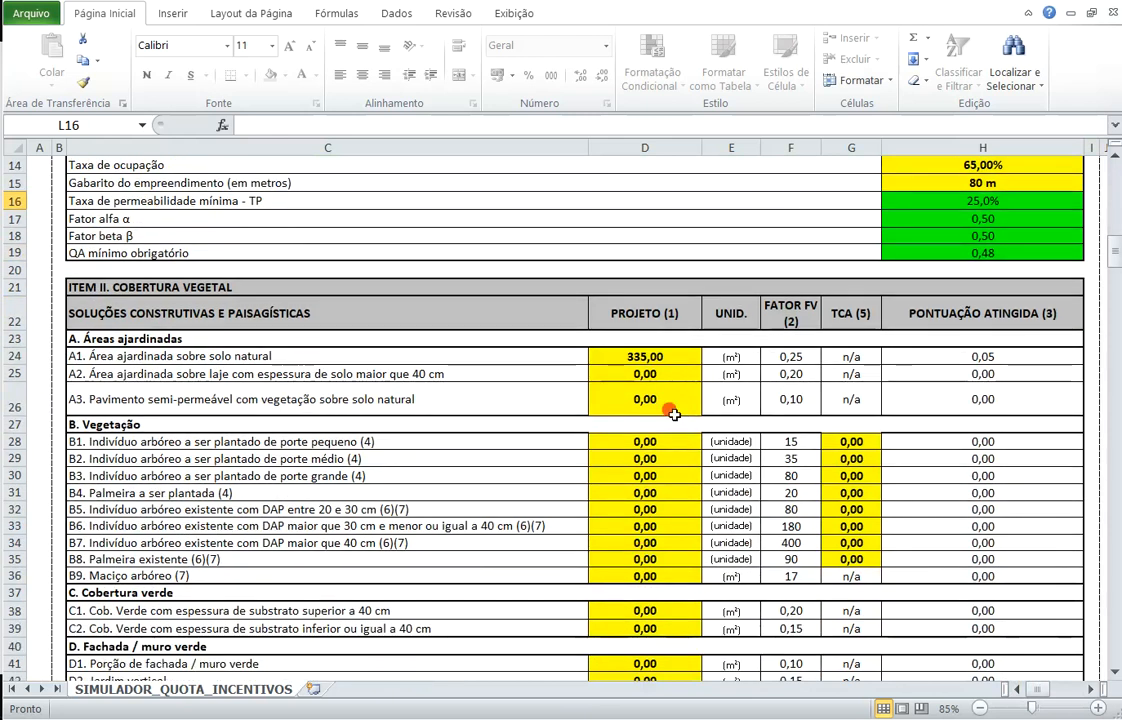
pyautogui.scroll(-2, 640, 510)
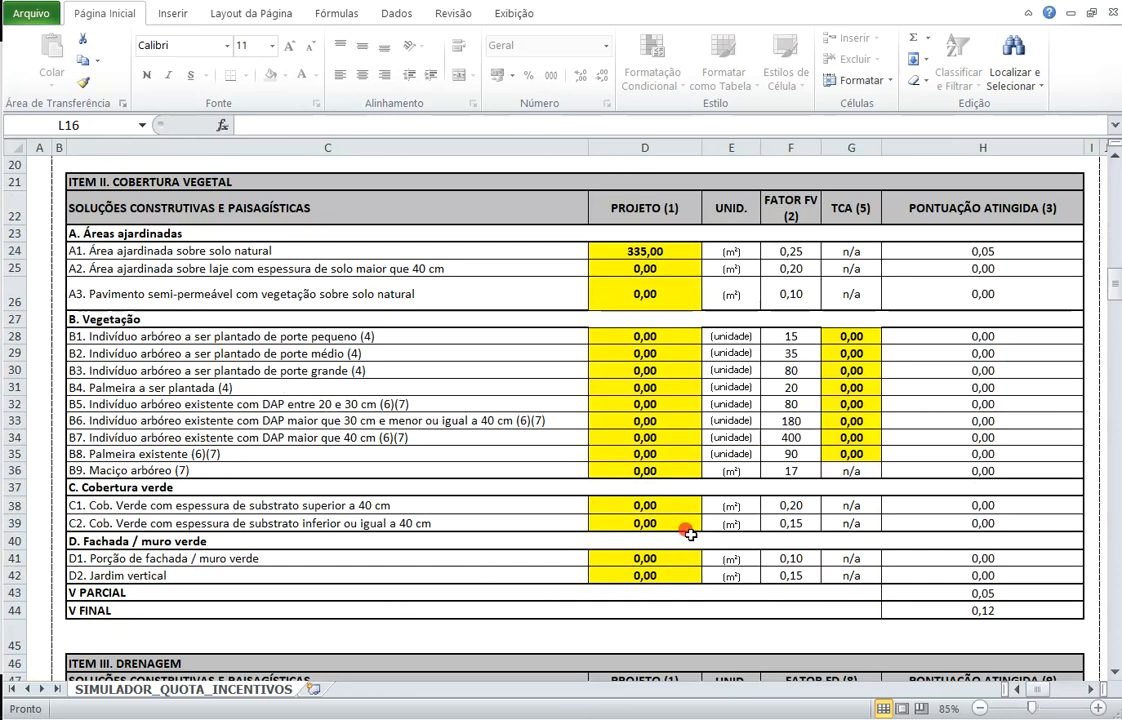
pyautogui.scroll(-1, 629, 394)
pyautogui.scroll(-7, 629, 394)
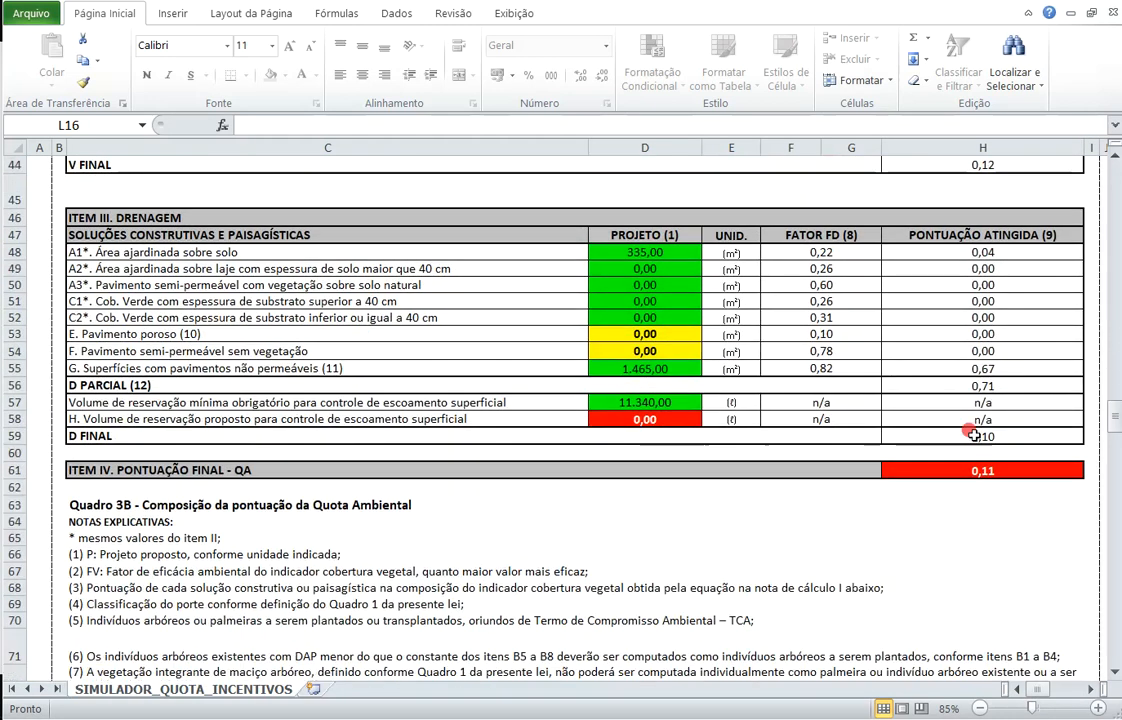
pyautogui.click(993, 473)
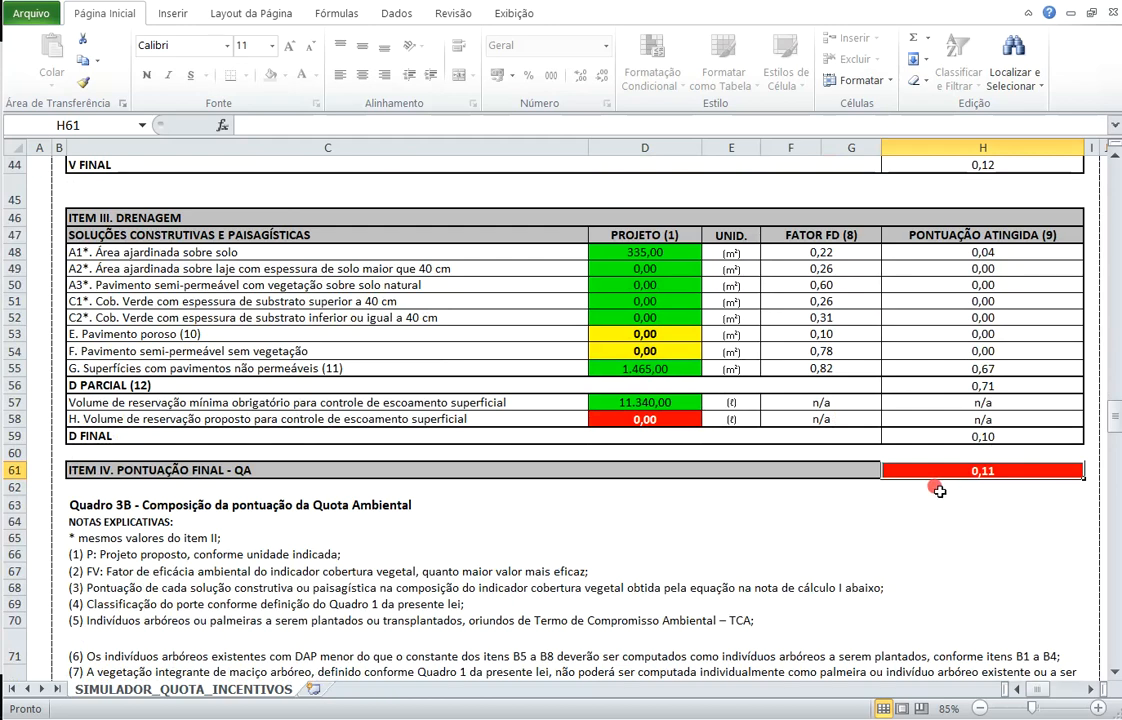
pyautogui.scroll(9, 930, 535)
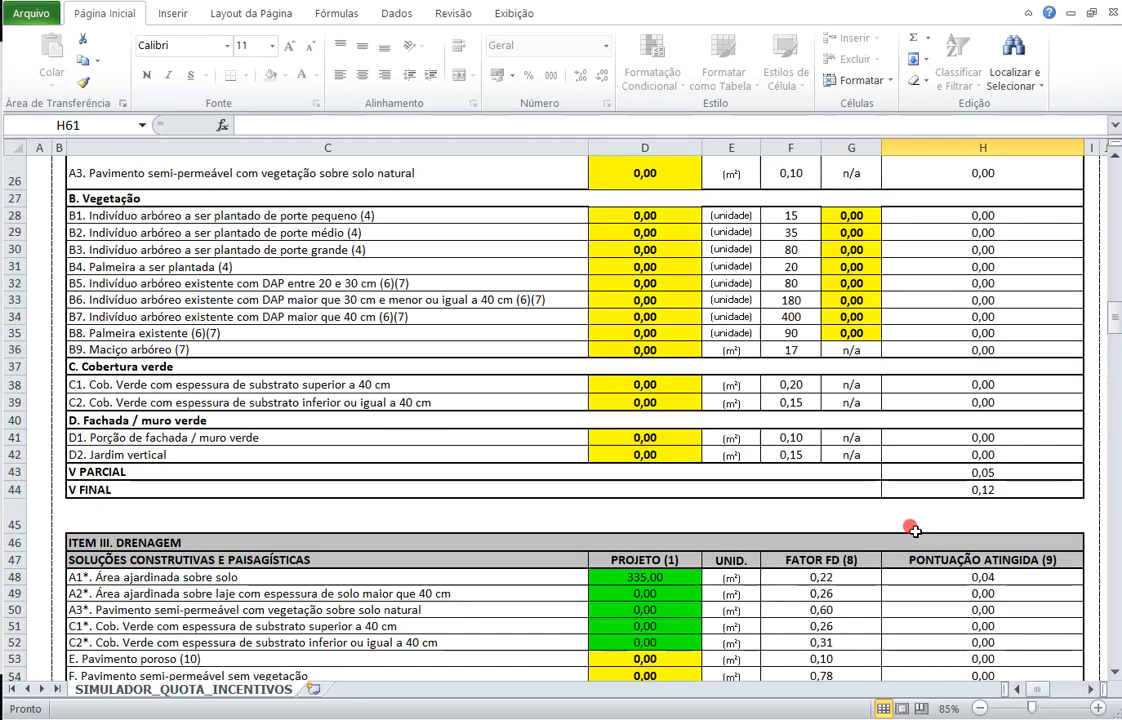
pyautogui.scroll(-4, 873, 502)
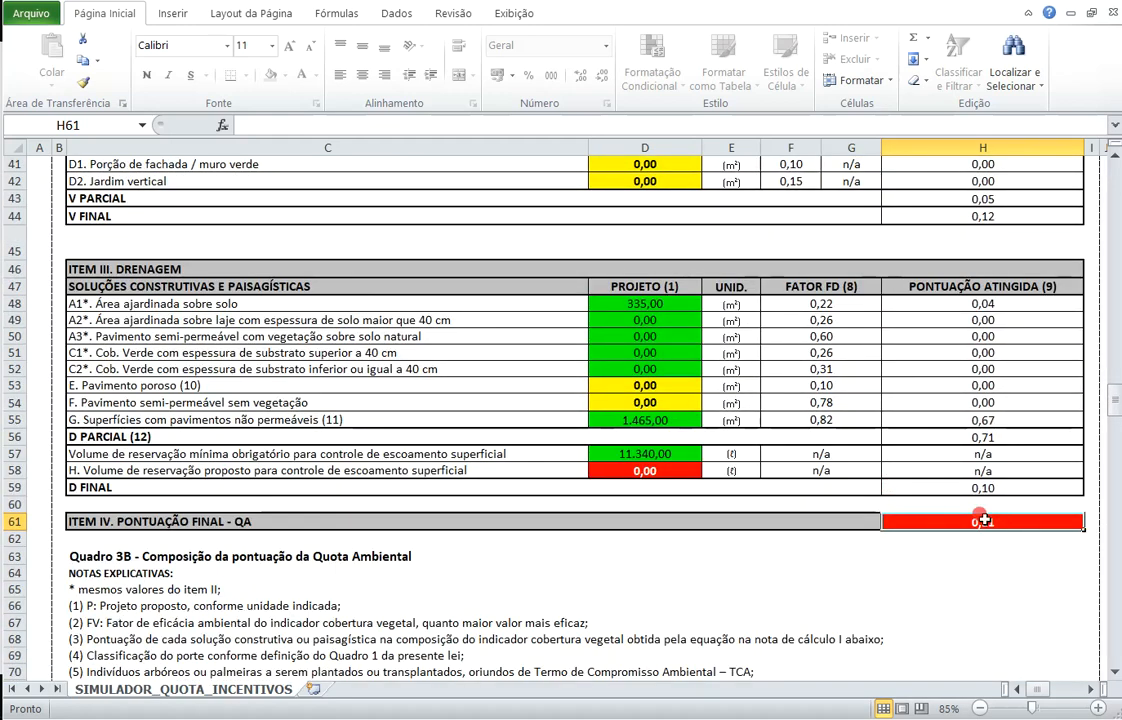
# Step: Compare the final QA score with the mandatory minimum QA in Item I and the minimum after permeability reduction in Item V
pyautogui.scroll(12, 870, 467)
pyautogui.click(980, 416)
pyautogui.scroll(-10, 977, 410)
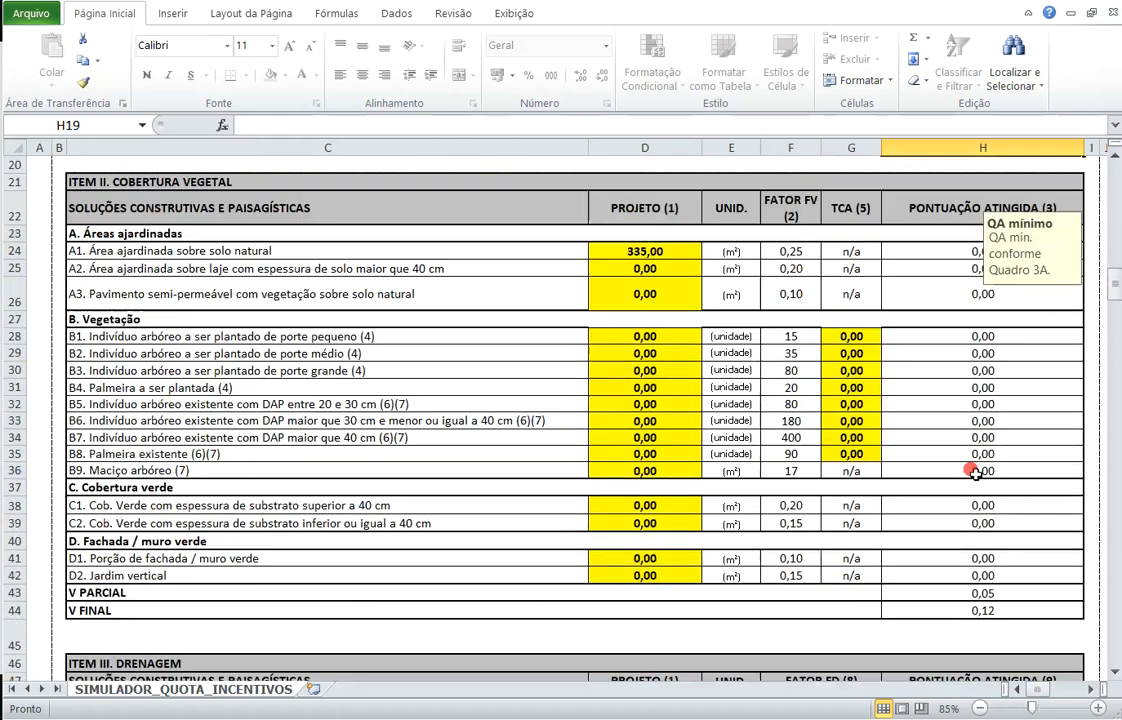
pyautogui.moveTo(1047, 692); pyautogui.dragTo(1072, 697)
pyautogui.scroll(7, 995, 440)
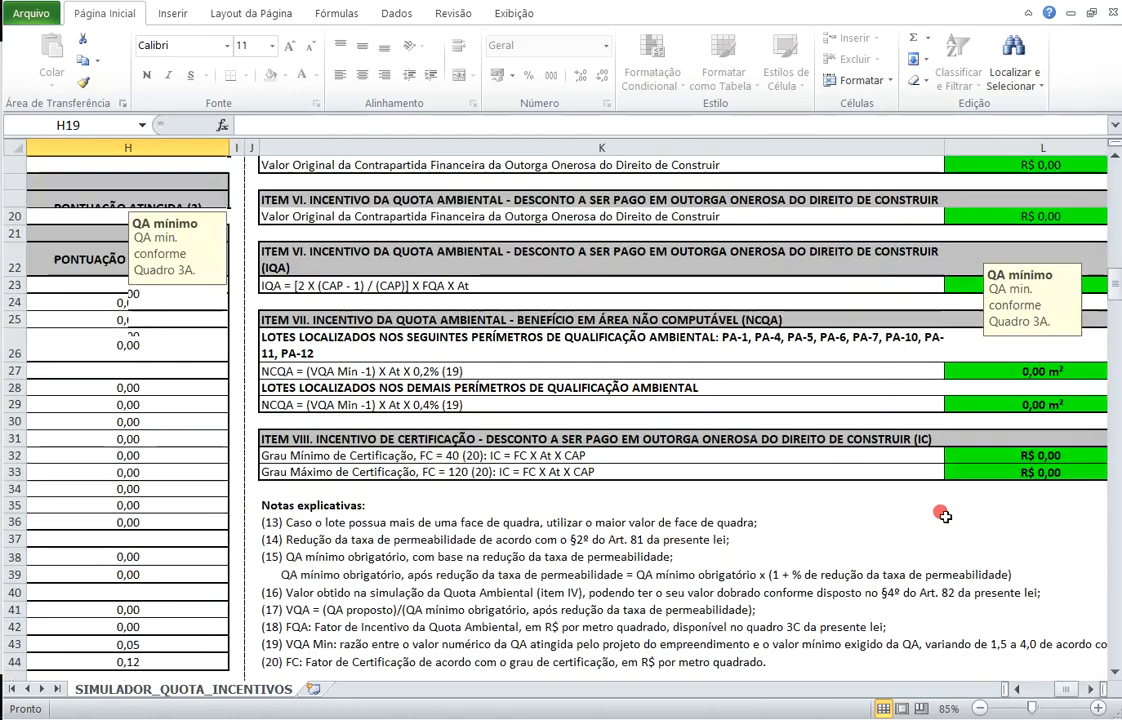
pyautogui.click(1029, 201)
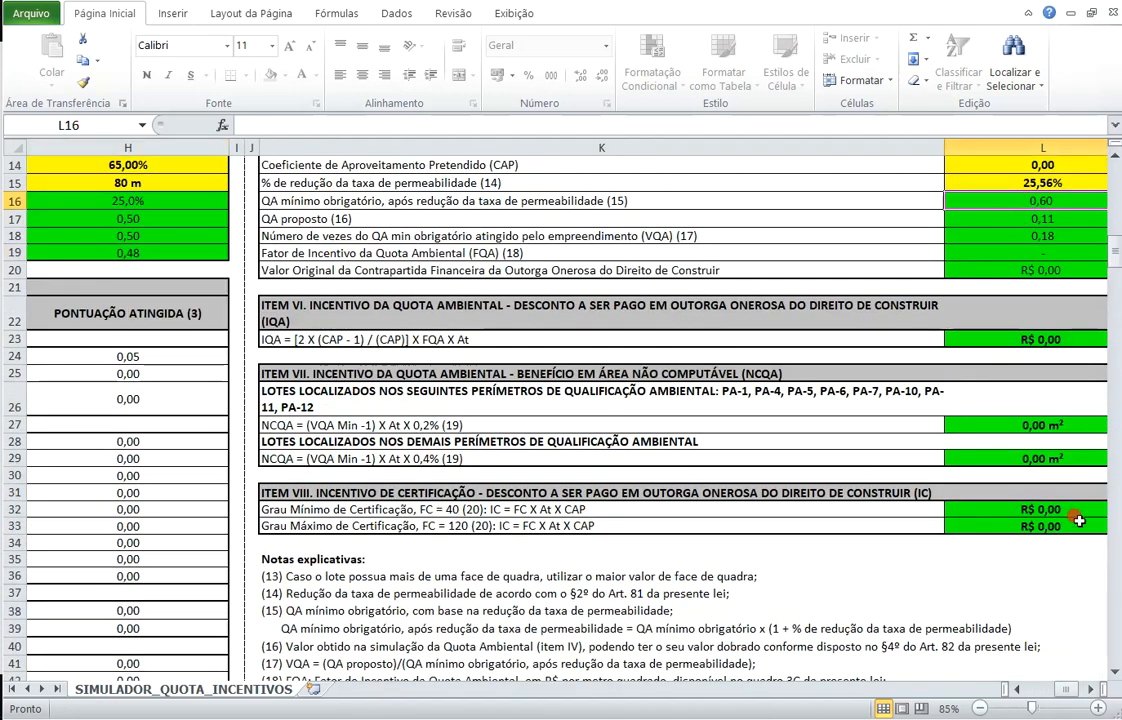
pyautogui.scroll(-6, 1072, 560)
pyautogui.moveTo(1073, 690); pyautogui.dragTo(1022, 689)
pyautogui.scroll(-2, 880, 560)
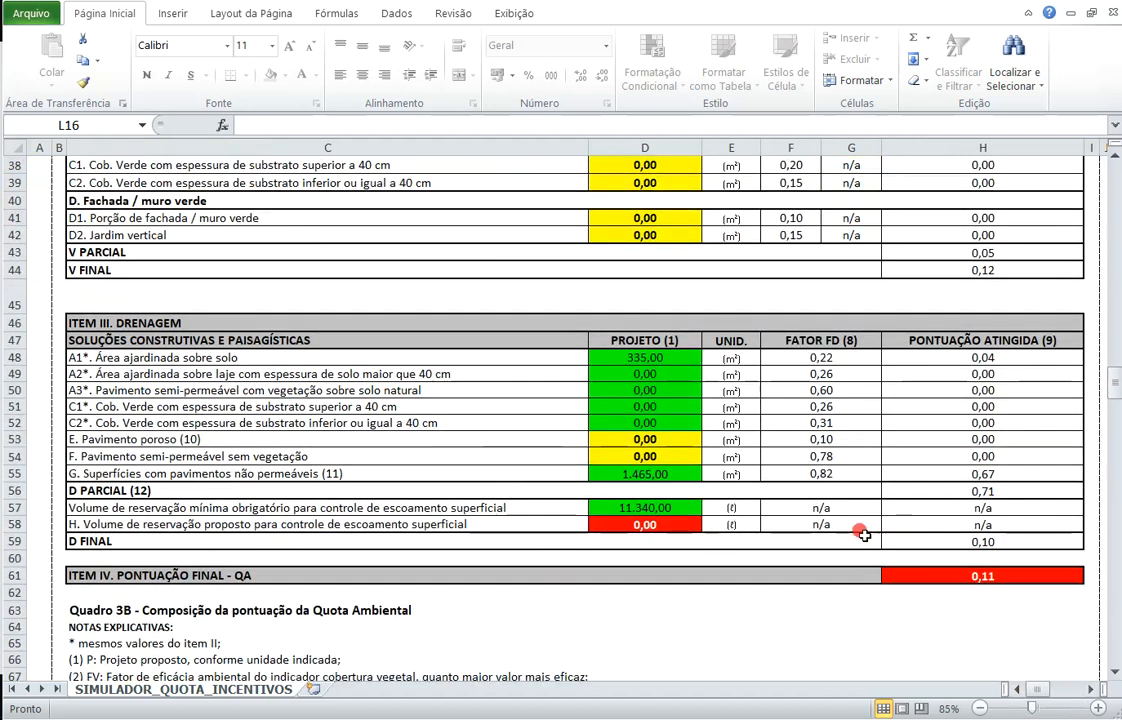
# Step: Enter 120 m² as the project value for A2, garden area on slab with soil thicker than 40 cm
pyautogui.scroll(9, 786, 394)
pyautogui.click(668, 425)
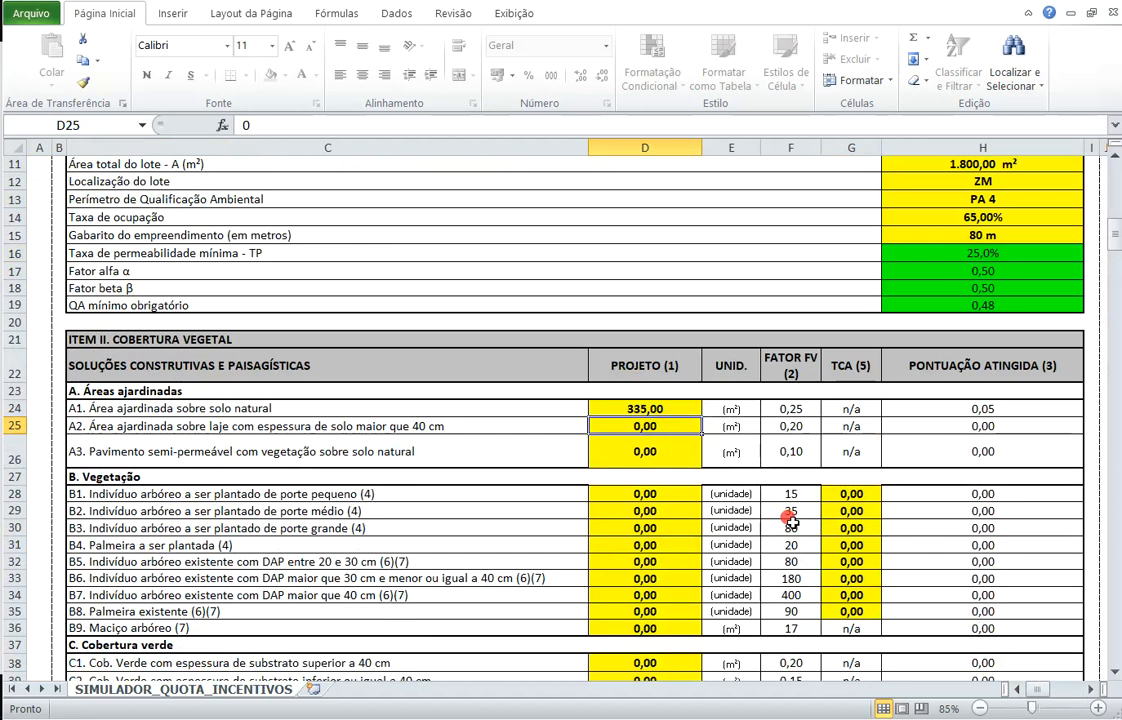
pyautogui.write('120')
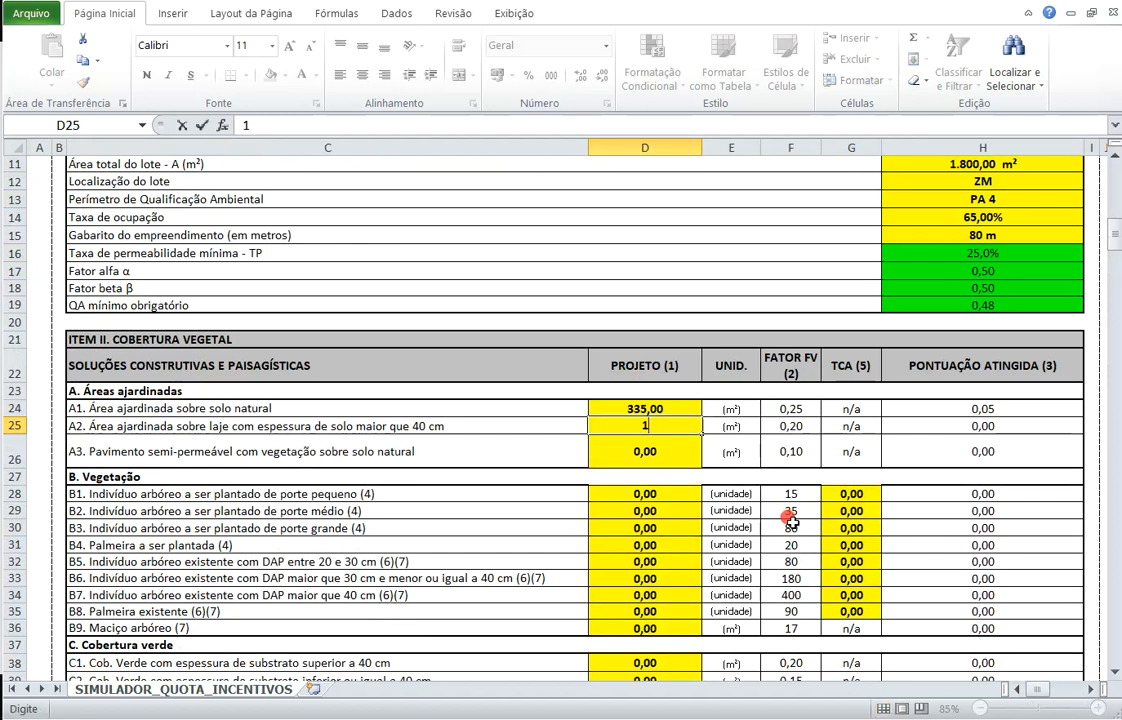
pyautogui.press('Return')
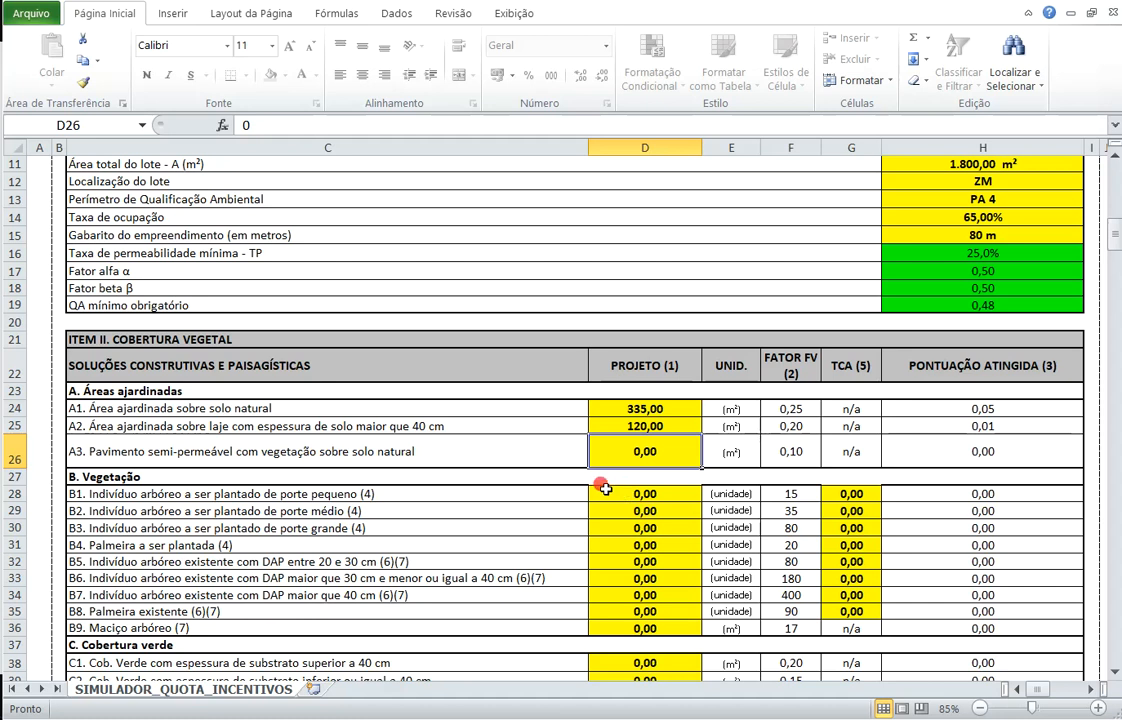
# Step: Examine the A3 semi-permeable paving row, the tree and palm planting rows B1 to B4, and their TCA fields
pyautogui.scroll(-2, 540, 429)
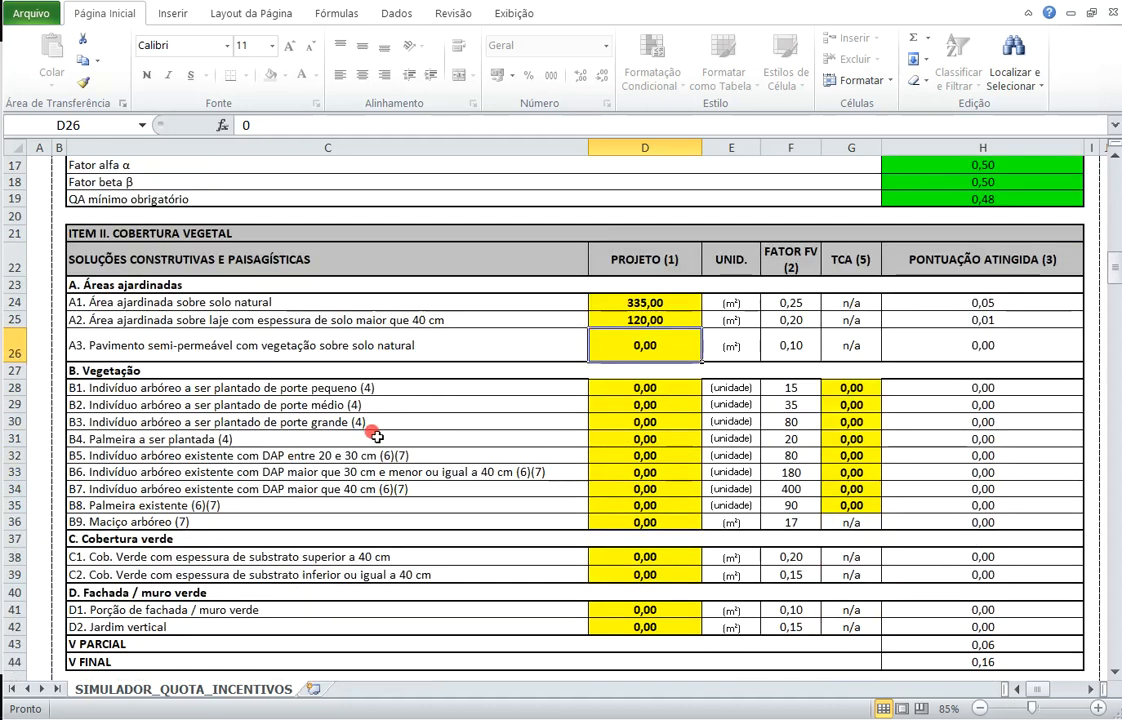
pyautogui.click(308, 345)
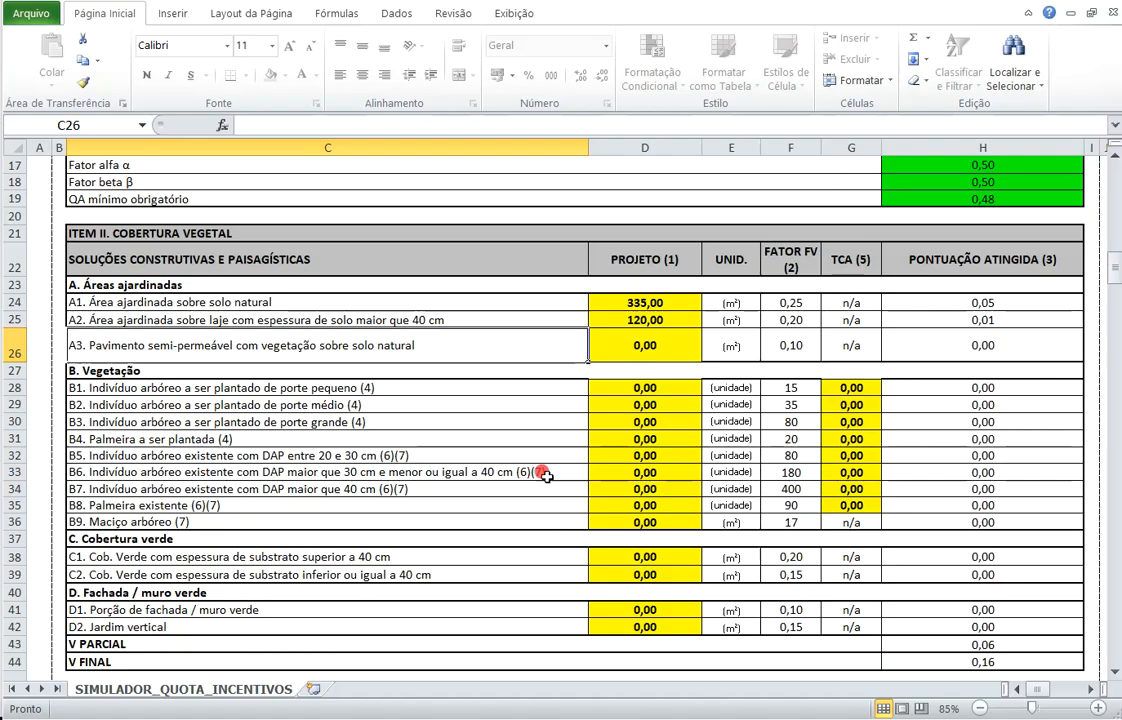
pyautogui.scroll(-1, 545, 476)
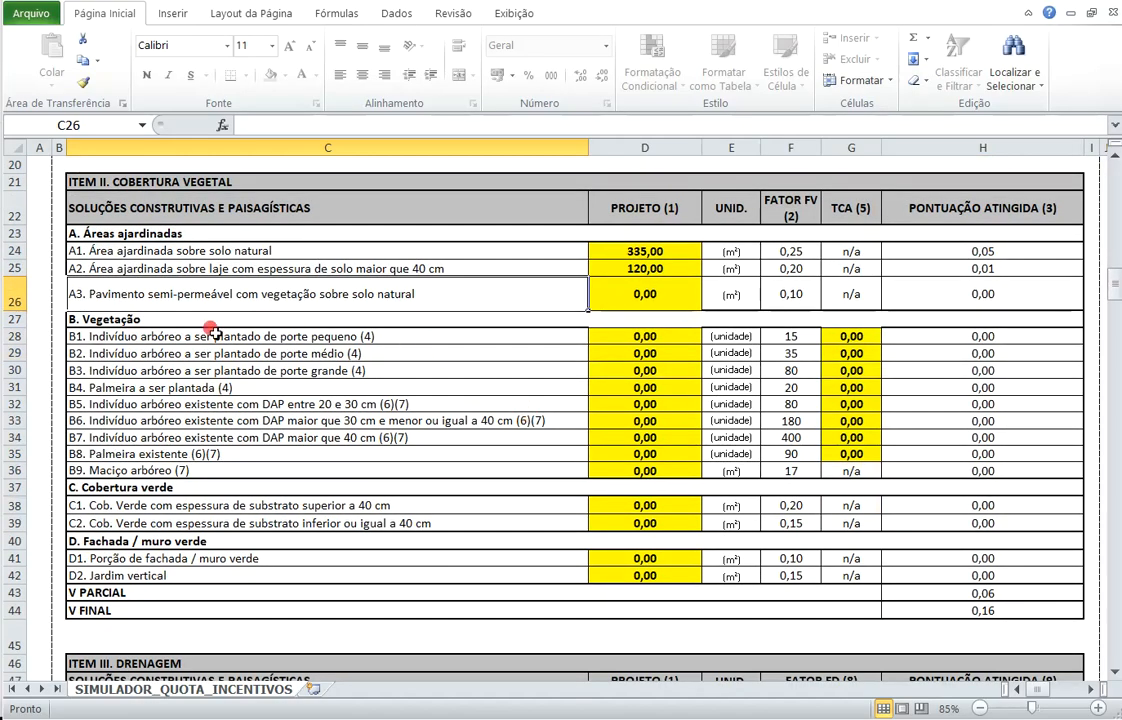
pyautogui.click(128, 318)
pyautogui.moveTo(150, 338); pyautogui.dragTo(156, 388)
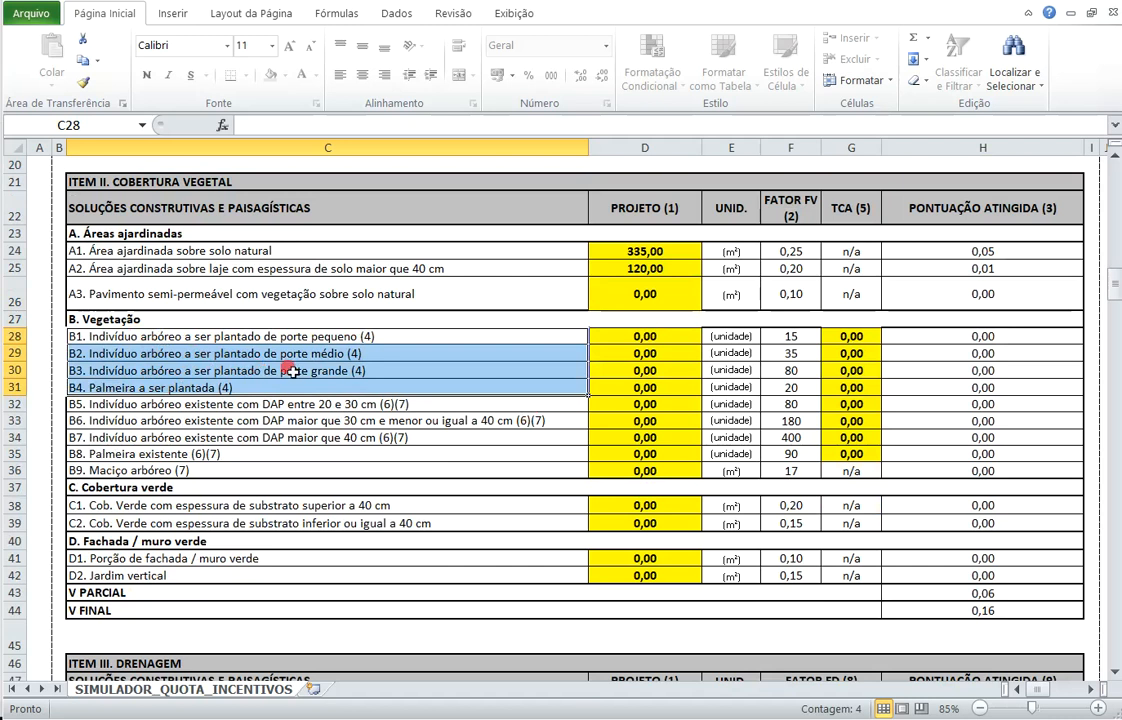
pyautogui.moveTo(858, 341); pyautogui.dragTo(858, 381)
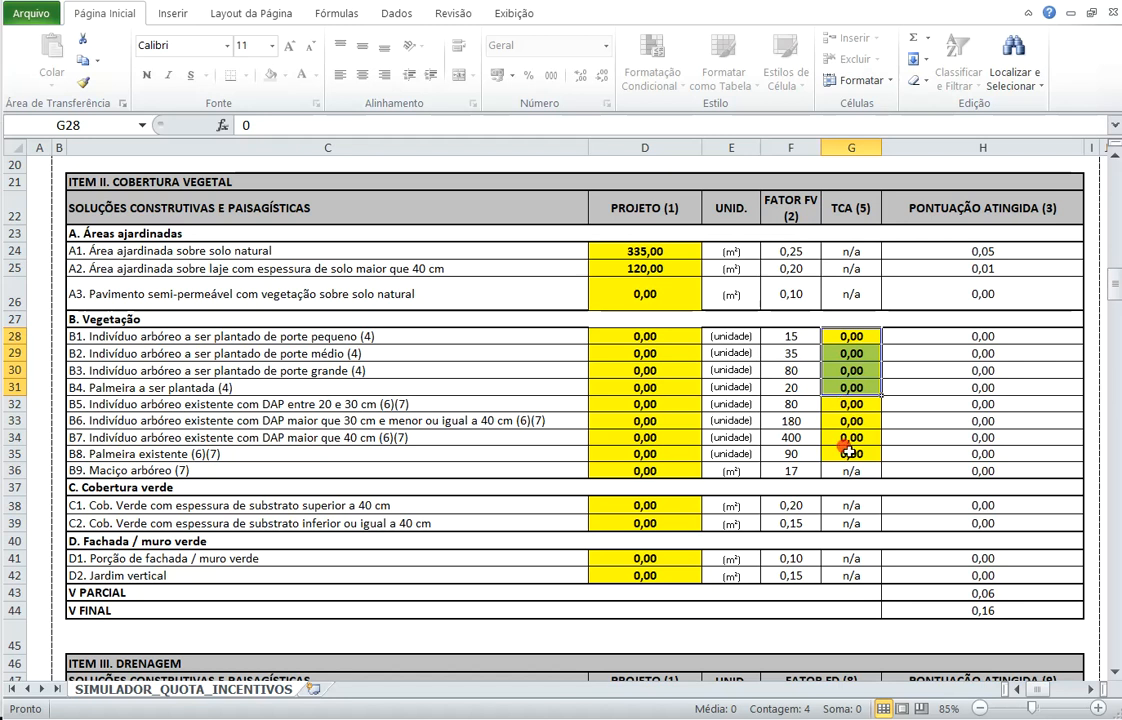
pyautogui.click(851, 437)
# Step: Enter TCA quantities of 2 for B1, 1 for B2 and 1 for B3, and check the scores obtained
pyautogui.click(843, 335)
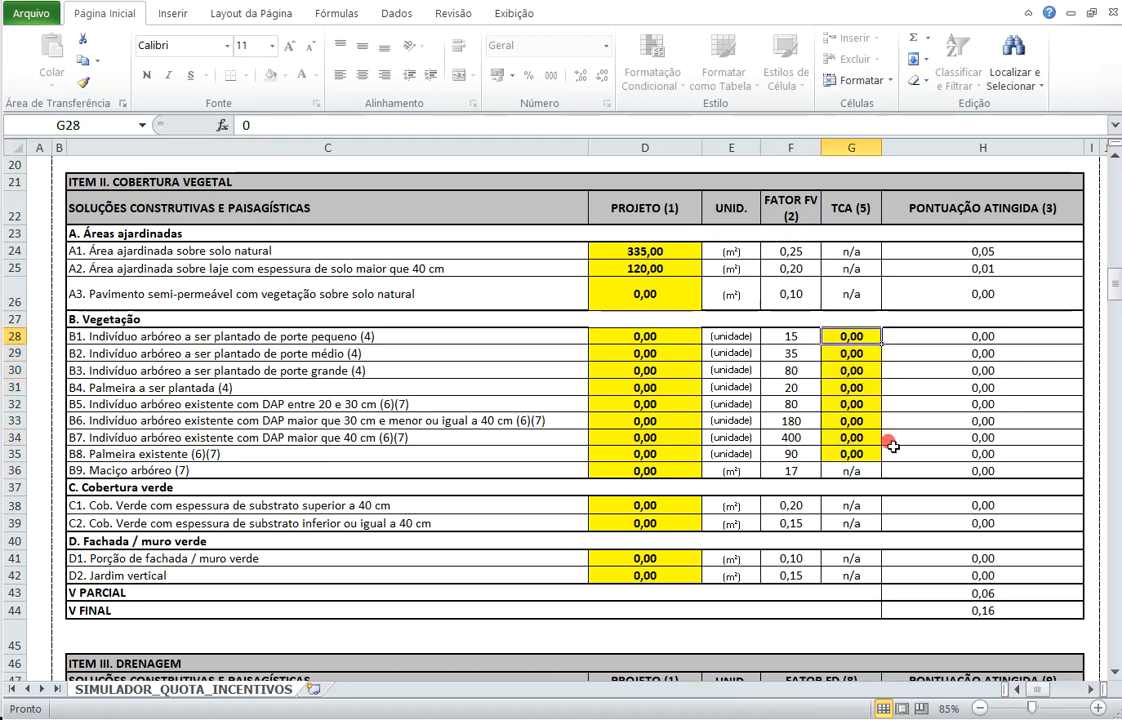
pyautogui.write('2')
pyautogui.press('Return')
pyautogui.write('1')
pyautogui.press('Return')
pyautogui.write('1')
pyautogui.press('Return')
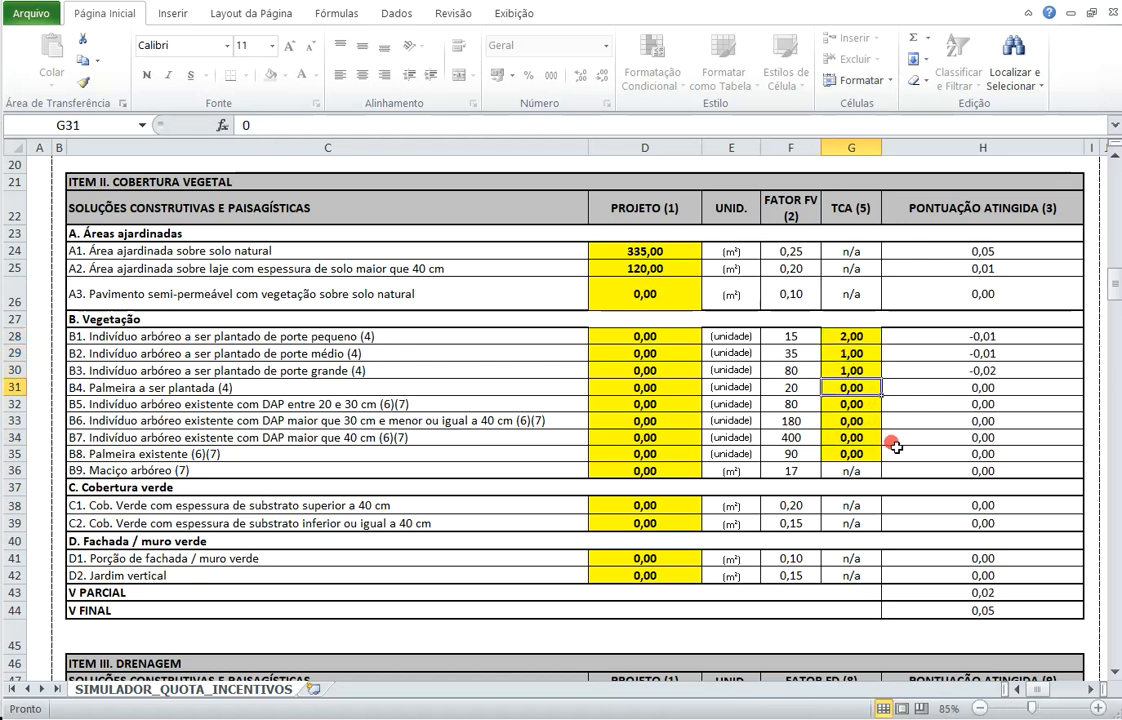
pyautogui.moveTo(960, 336); pyautogui.dragTo(945, 388)
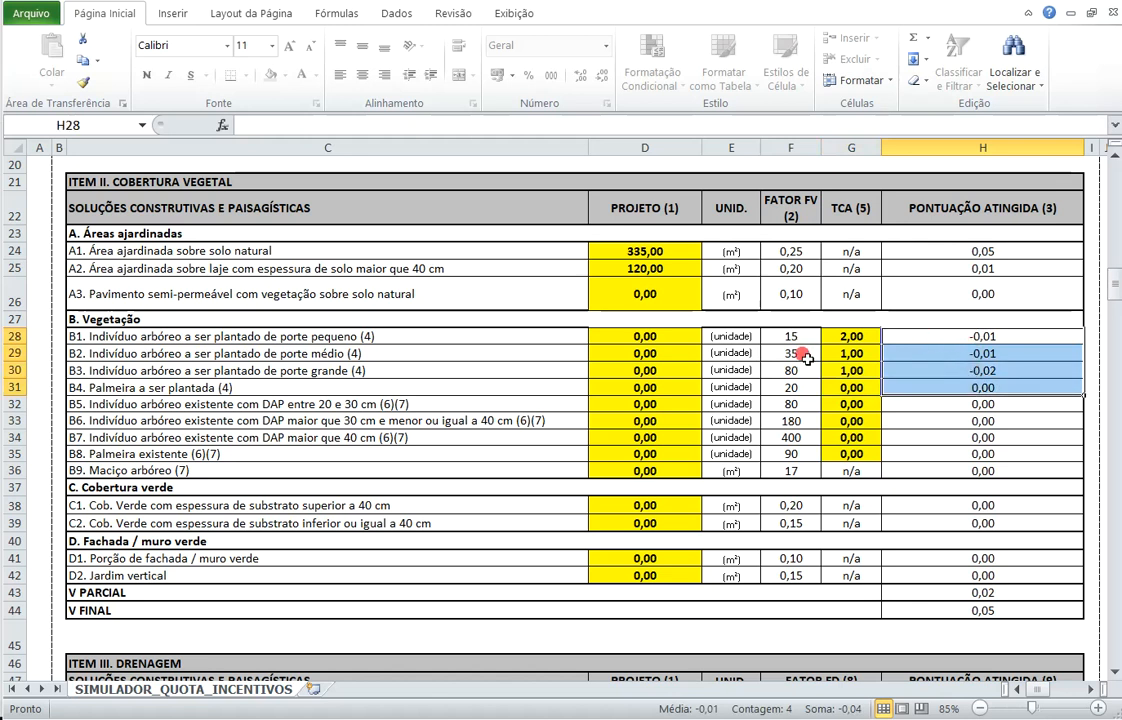
# Step: Enter project quantities of 2 small (B1), 1 medium (B2) and 1 large (B3) trees to plant
pyautogui.click(665, 340)
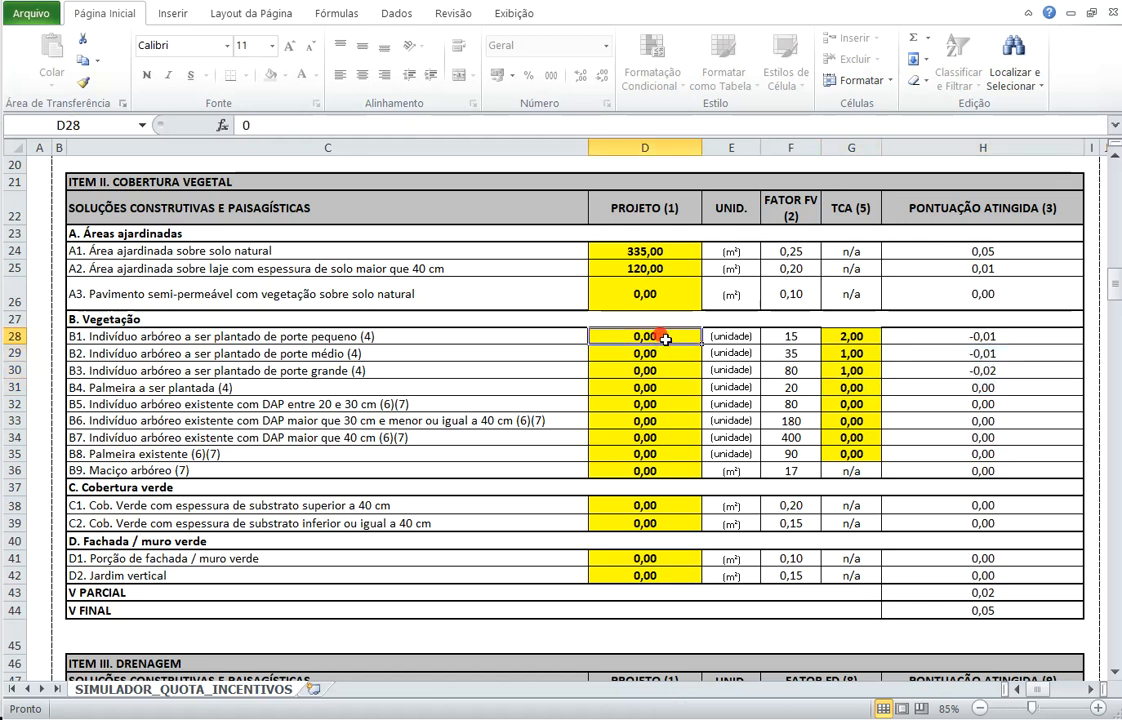
pyautogui.write('2')
pyautogui.press('Return')
pyautogui.write('1')
pyautogui.press('Return')
pyautogui.write('1')
pyautogui.press('Return')
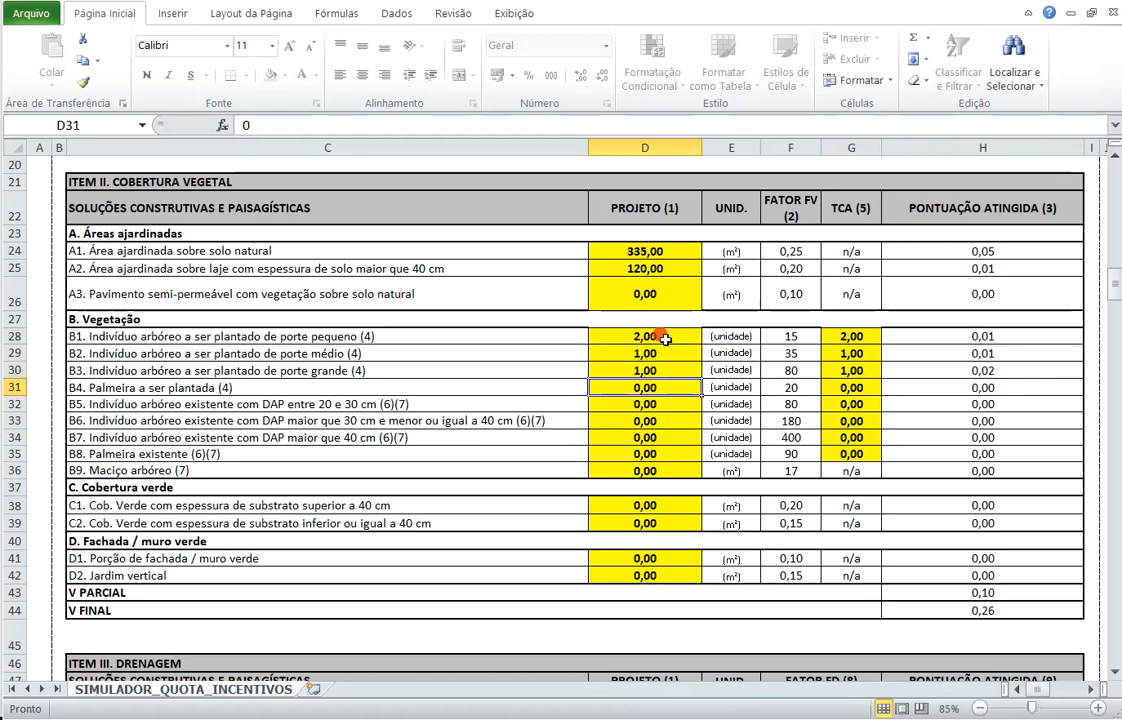
# Step: Set the TCA quantities for B1, B2 and B3 to 0 and check the planting scores against the project quantities
pyautogui.click(849, 336)
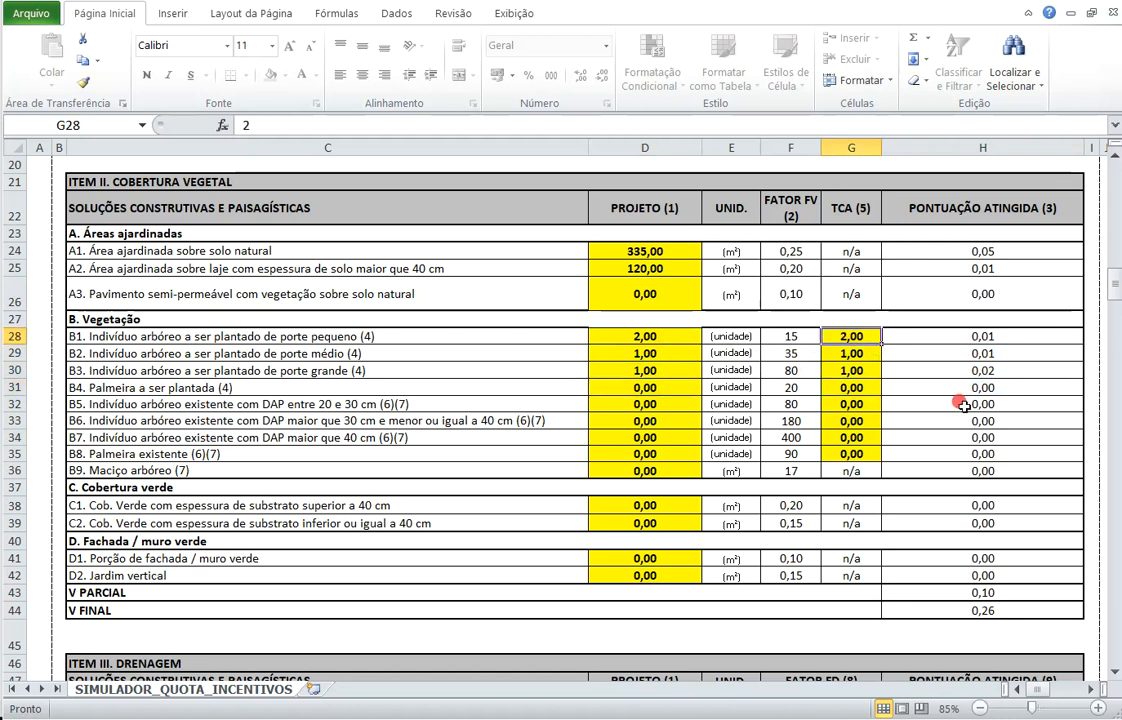
pyautogui.write('0')
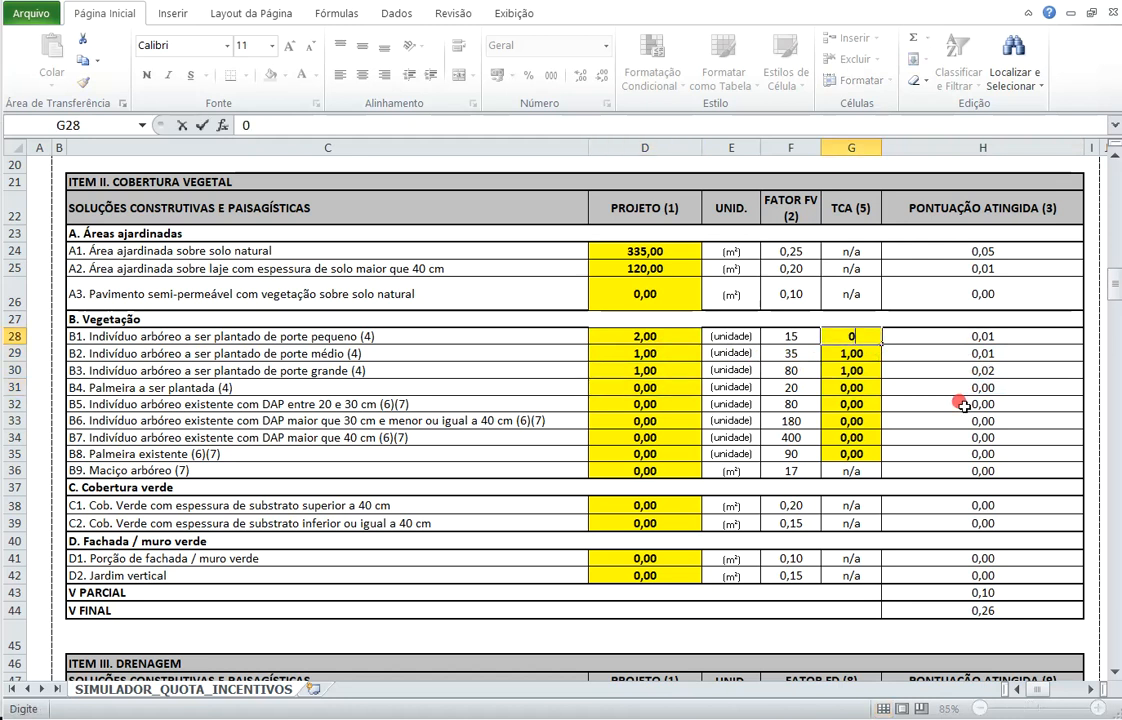
pyautogui.press('Return')
pyautogui.write('0')
pyautogui.press('Return')
pyautogui.write('0')
pyautogui.press('Return')
pyautogui.moveTo(642, 336); pyautogui.dragTo(652, 370)
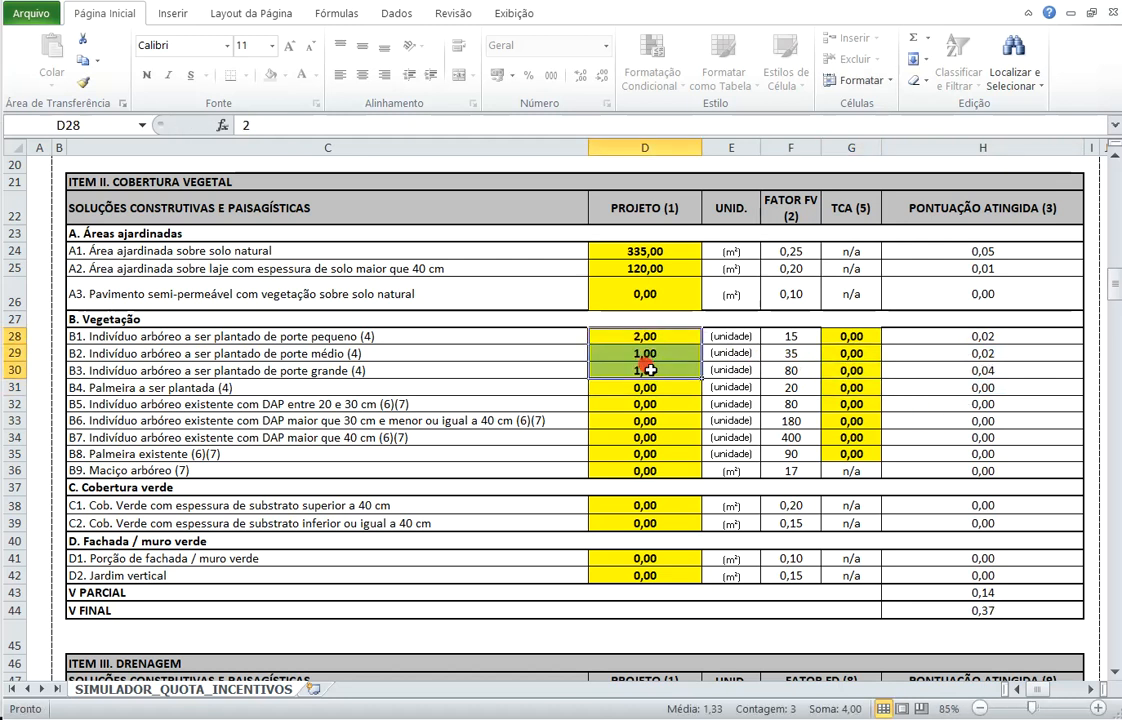
pyautogui.moveTo(848, 337); pyautogui.dragTo(855, 378)
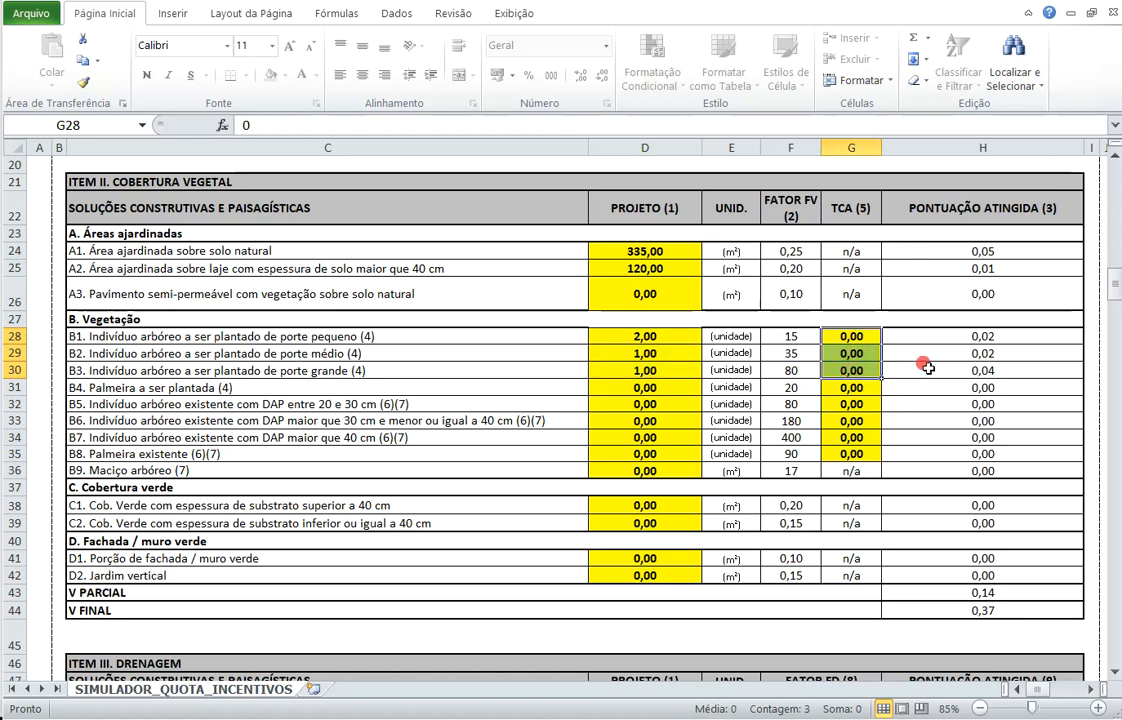
pyautogui.moveTo(966, 334); pyautogui.dragTo(970, 388)
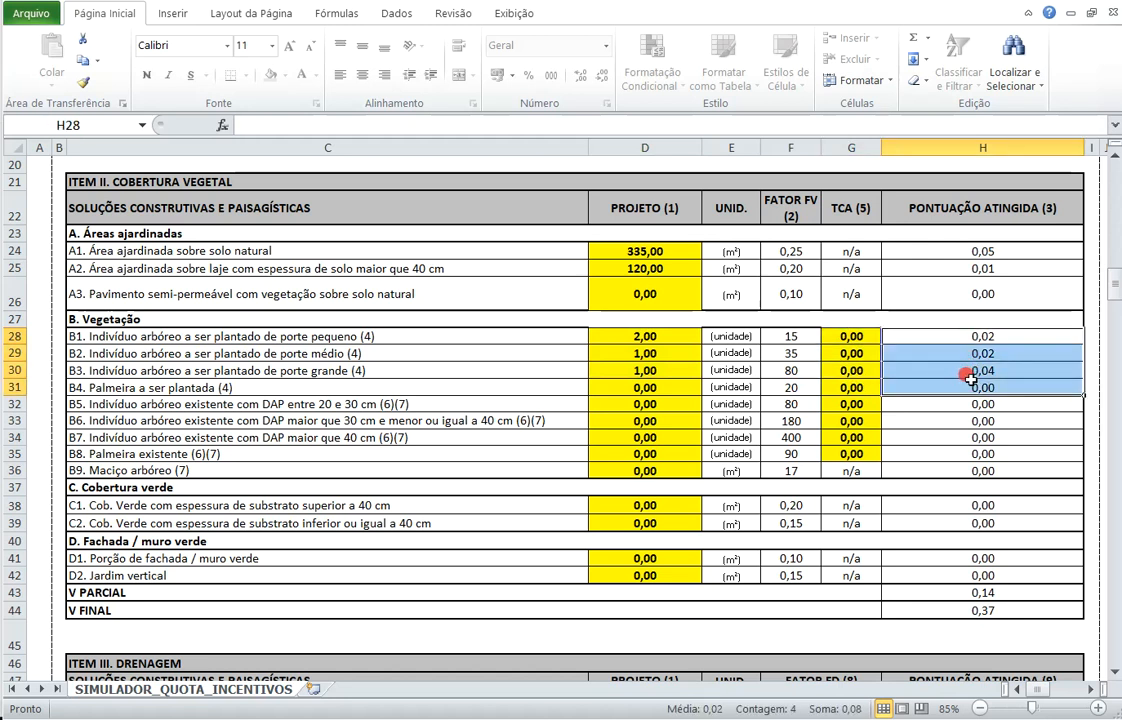
# Step: Set the TCA quantities to 2 for B1, 1 for B2 and 1 for B3
pyautogui.click(852, 338)
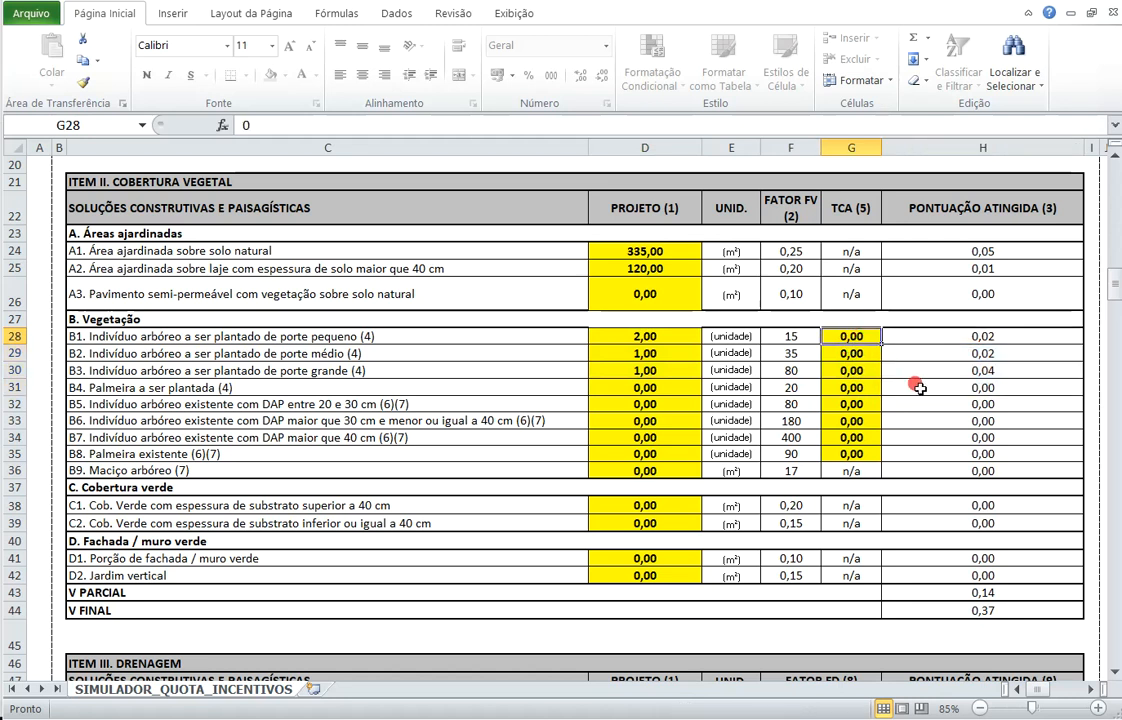
pyautogui.write('2')
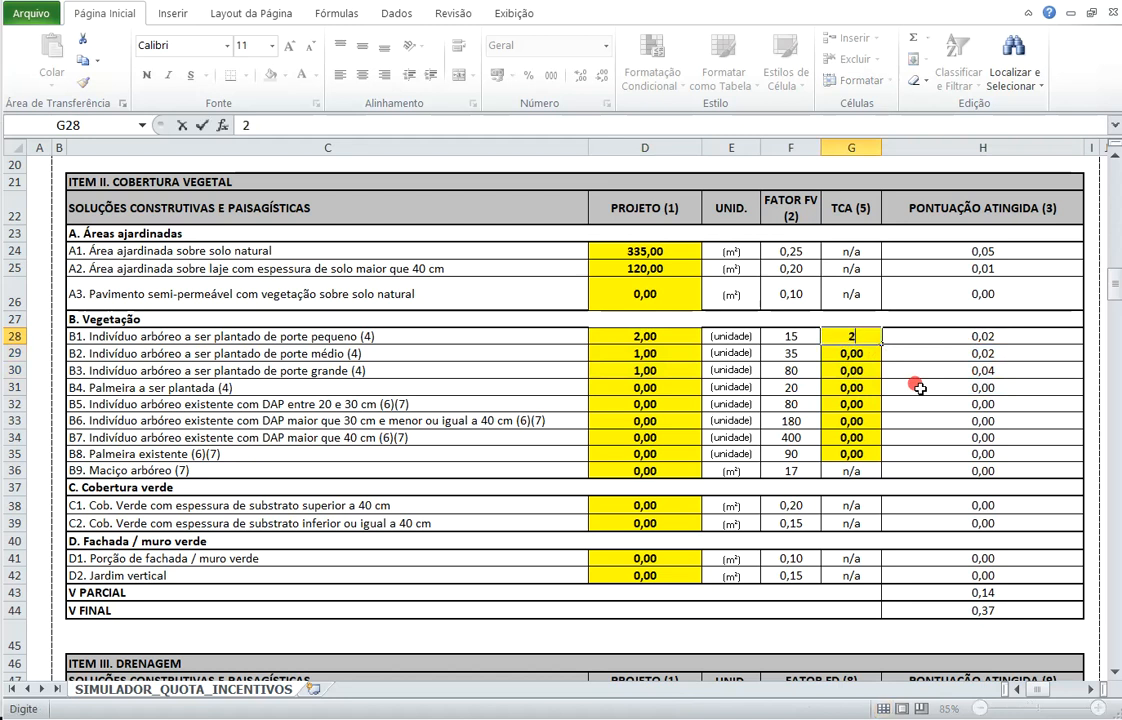
pyautogui.press('Return')
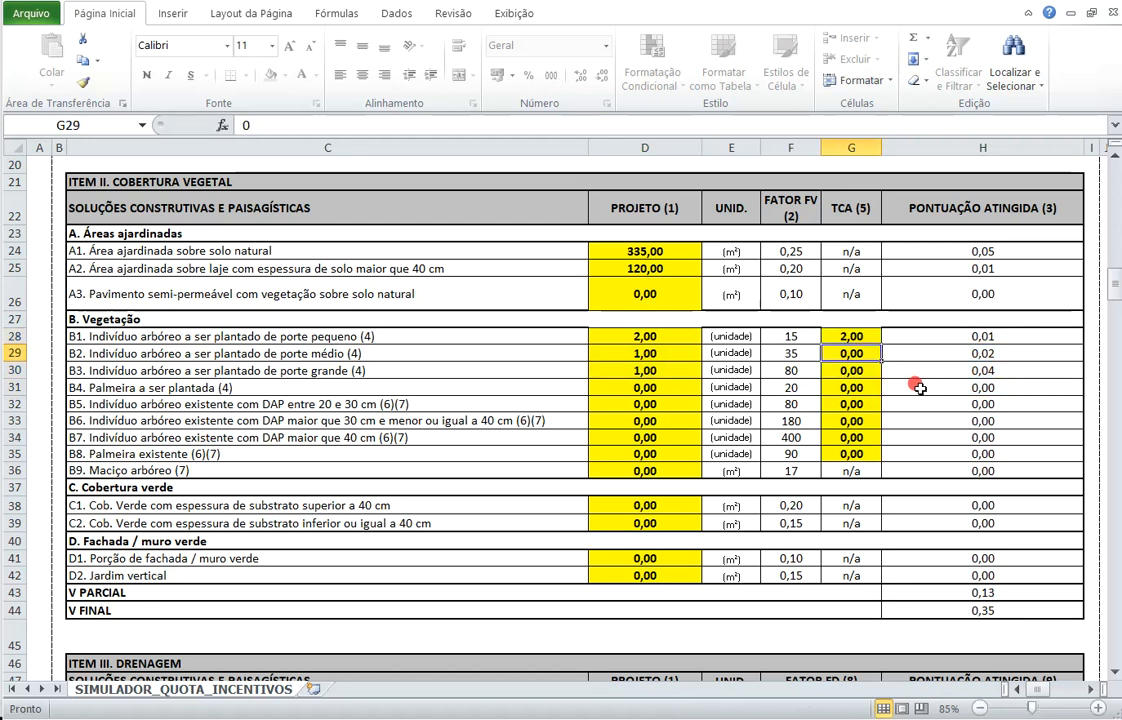
pyautogui.write('1')
pyautogui.press('Return')
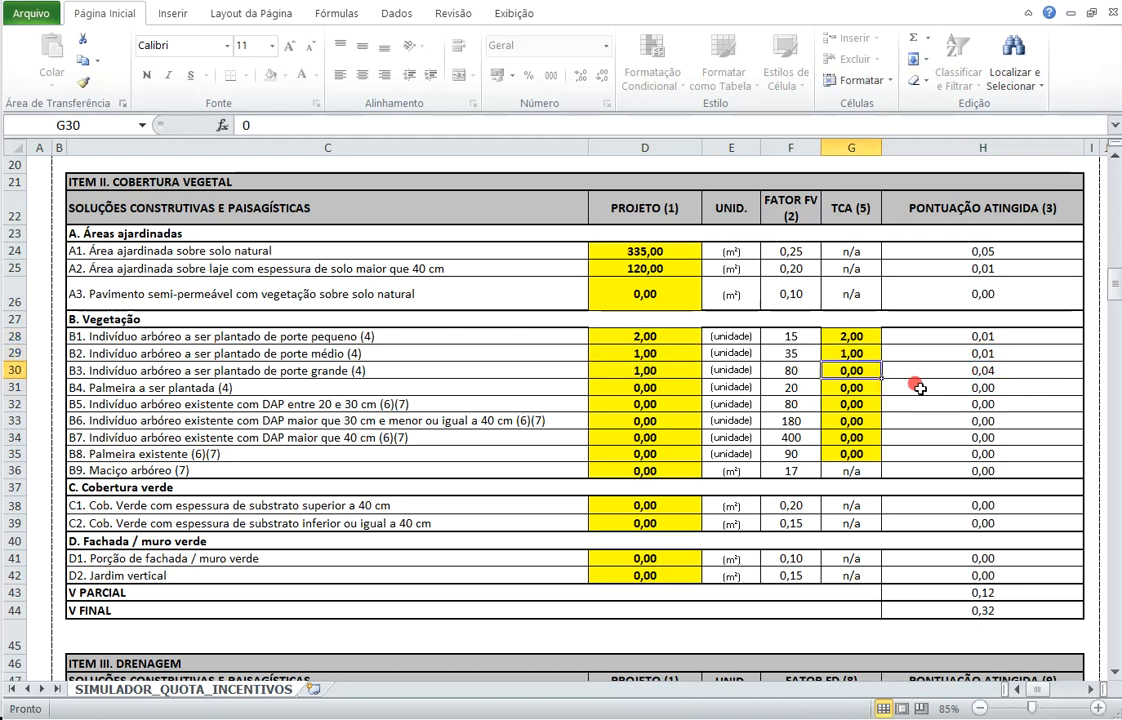
pyautogui.write('1')
pyautogui.press('Return')
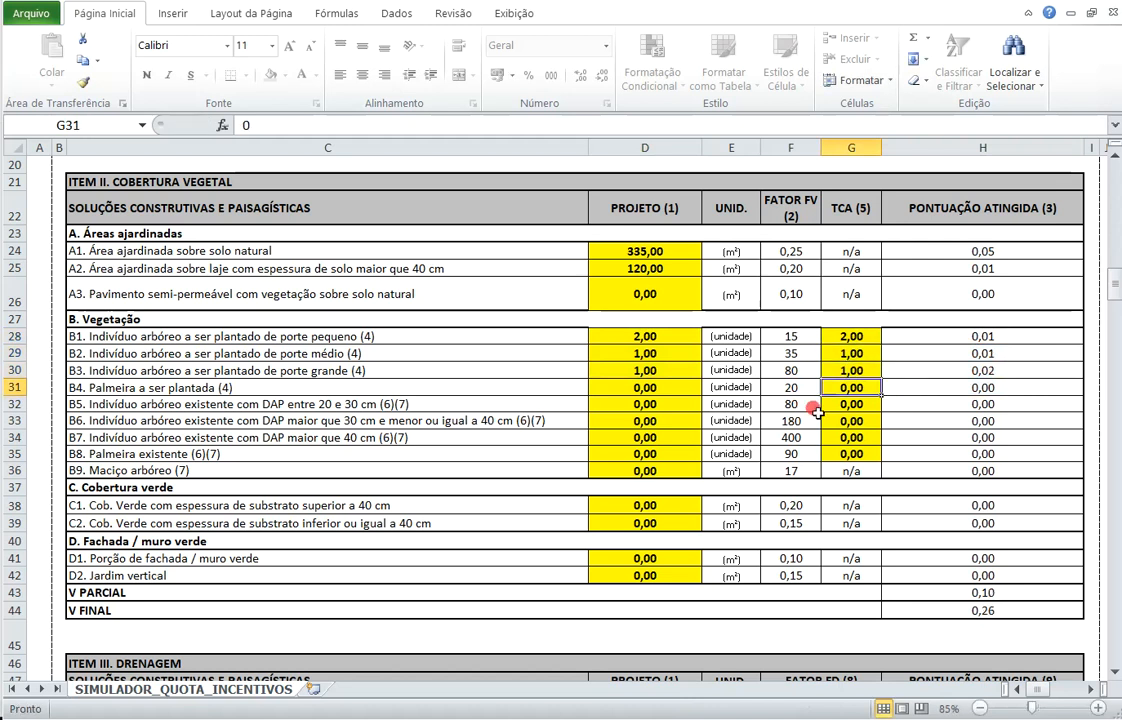
# Step: Set the project quantities of trees and palms to plant to 4 for B1, 2 for B2, 2 for B3 and 1 for B4
pyautogui.click(651, 337)
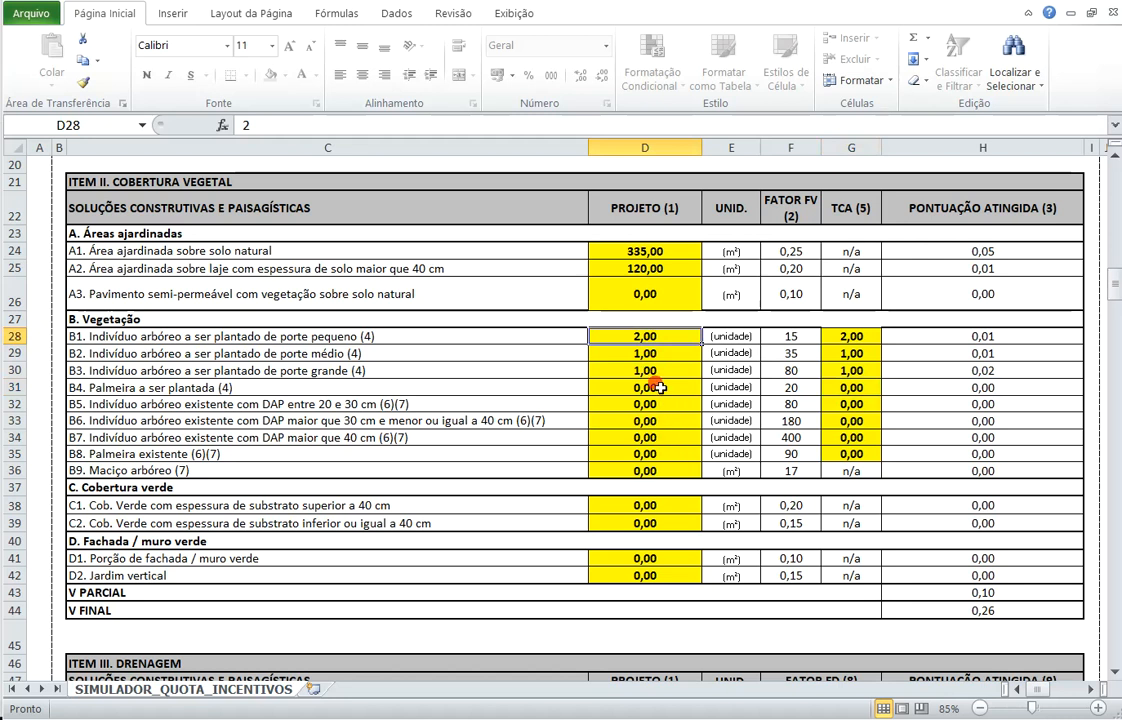
pyautogui.moveTo(648, 387); pyautogui.dragTo(656, 337)
pyautogui.click(662, 336)
pyautogui.write('4')
pyautogui.press('Return')
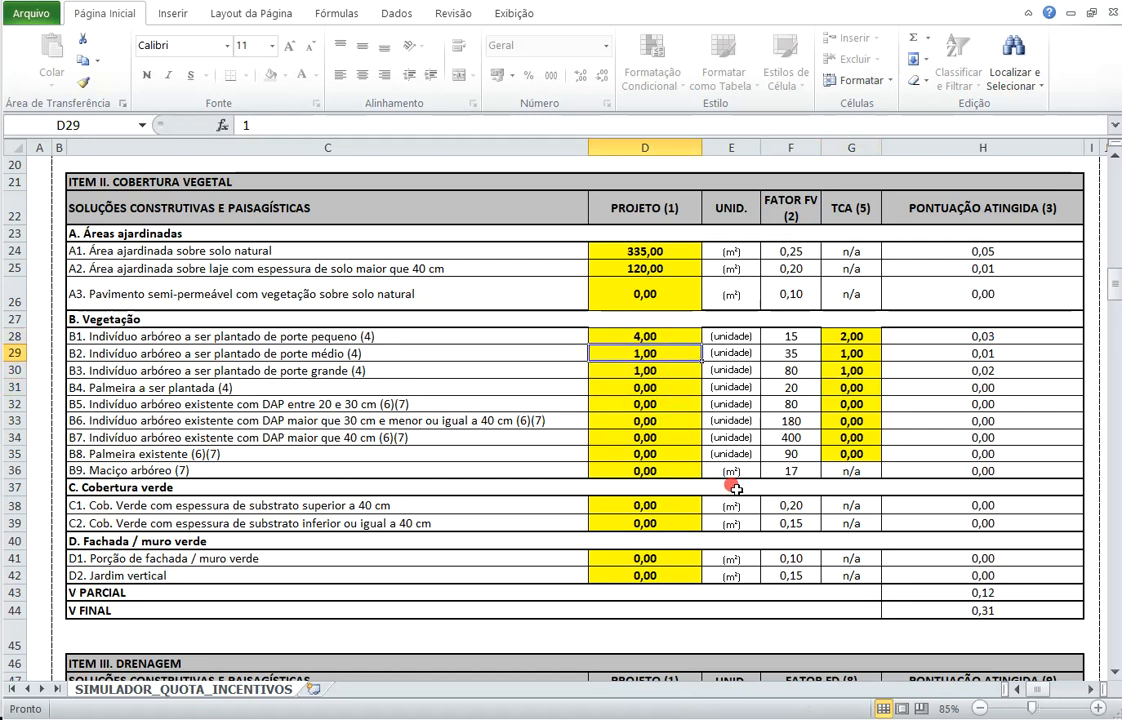
pyautogui.write('2')
pyautogui.press('Return')
pyautogui.write('2')
pyautogui.press('Return')
pyautogui.write('1')
pyautogui.press('Return')
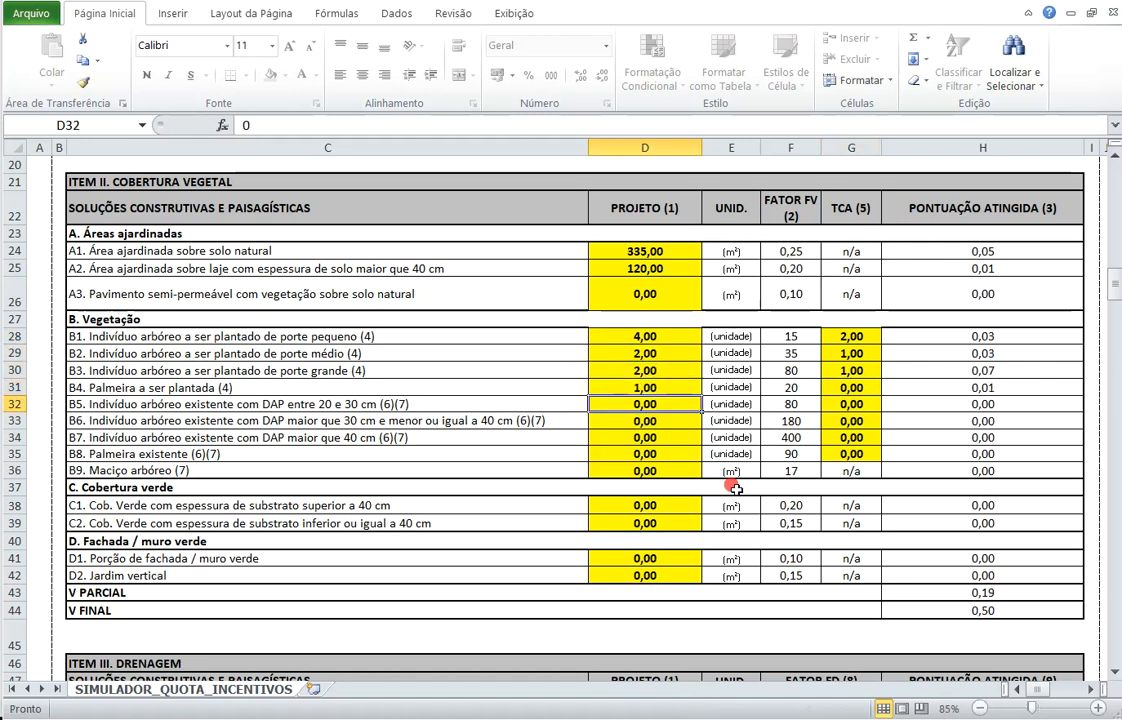
# Step: Examine the existing tree rows B5 to B7 with their DAP ranges, and compare them with the small planted tree row B1
pyautogui.click(420, 403)
pyautogui.moveTo(420, 403); pyautogui.dragTo(415, 438)
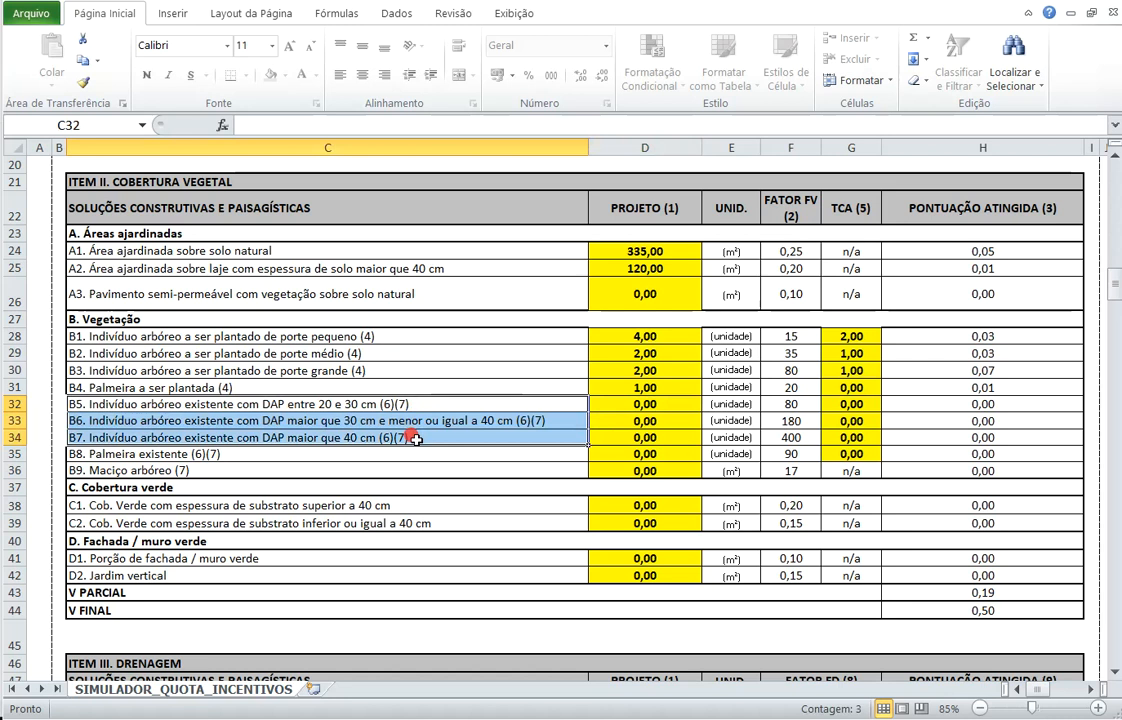
pyautogui.click(616, 401)
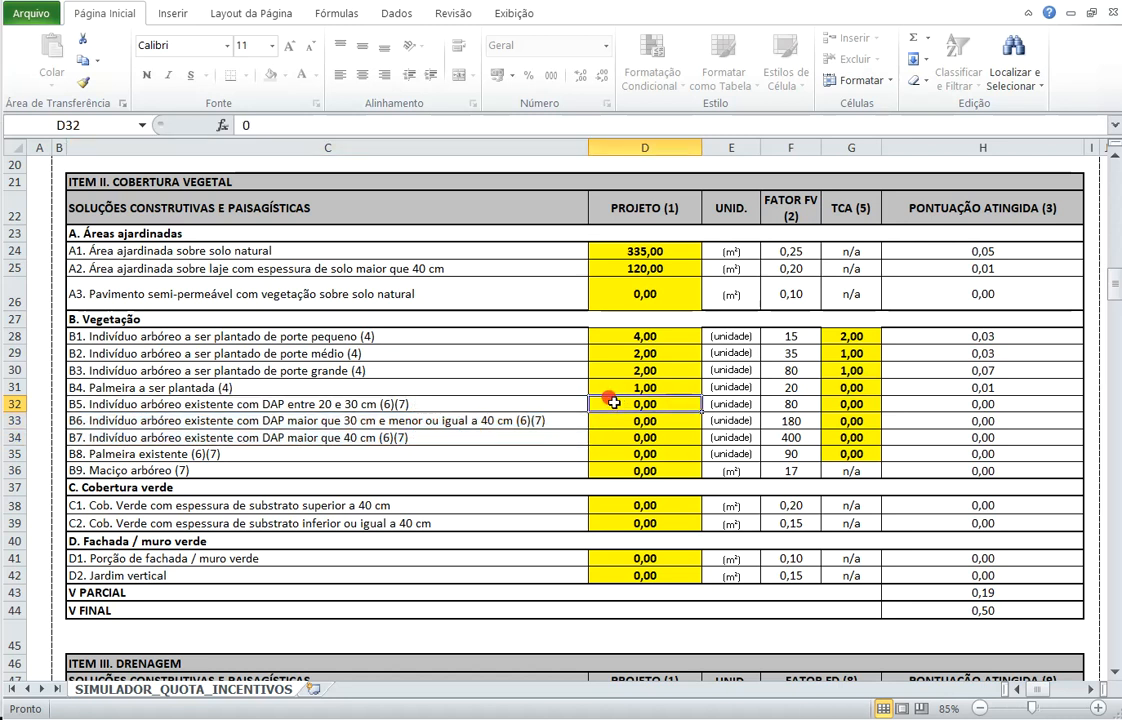
pyautogui.click(388, 420)
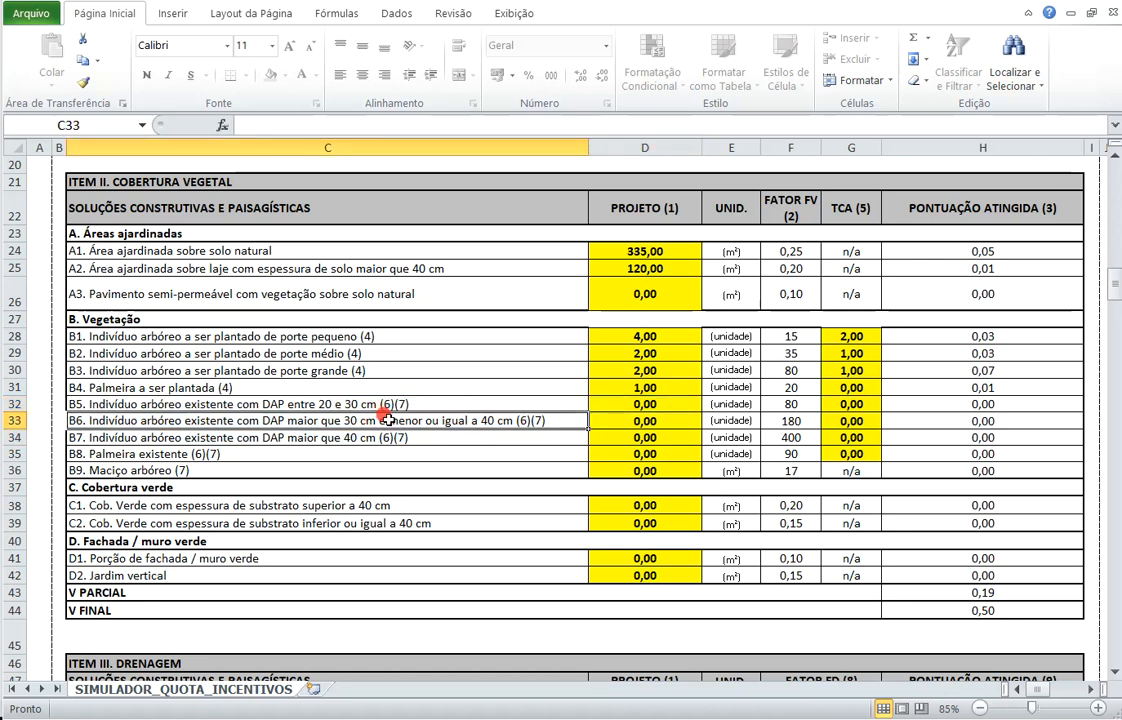
pyautogui.click(385, 437)
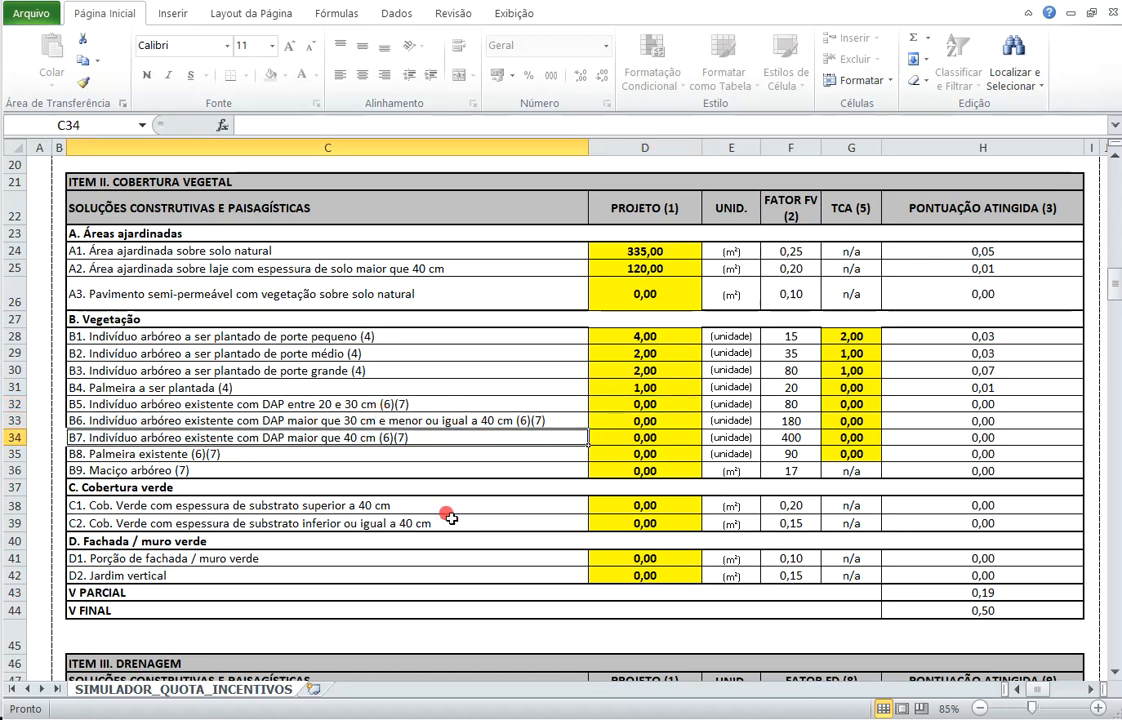
pyautogui.click(345, 403)
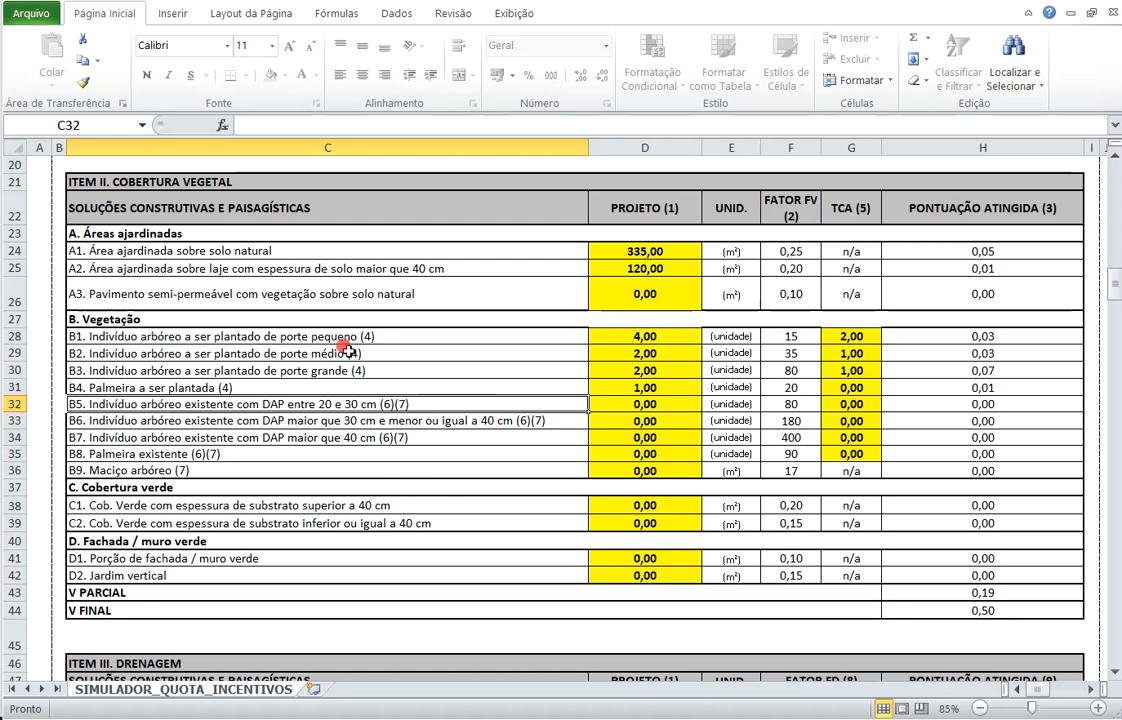
pyautogui.click(244, 338)
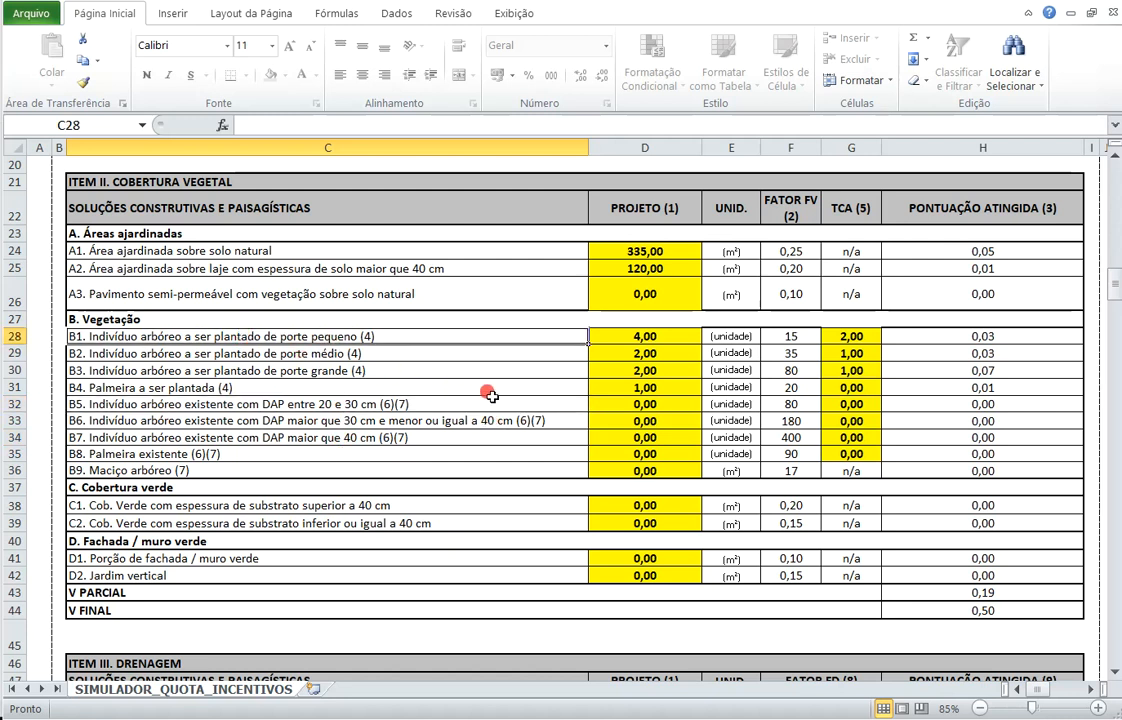
# Step: Set the project quantities to 5 small trees to plant (B1) and 1 existing tree with DAP between 30 and 40 cm (B6)
pyautogui.click(662, 341)
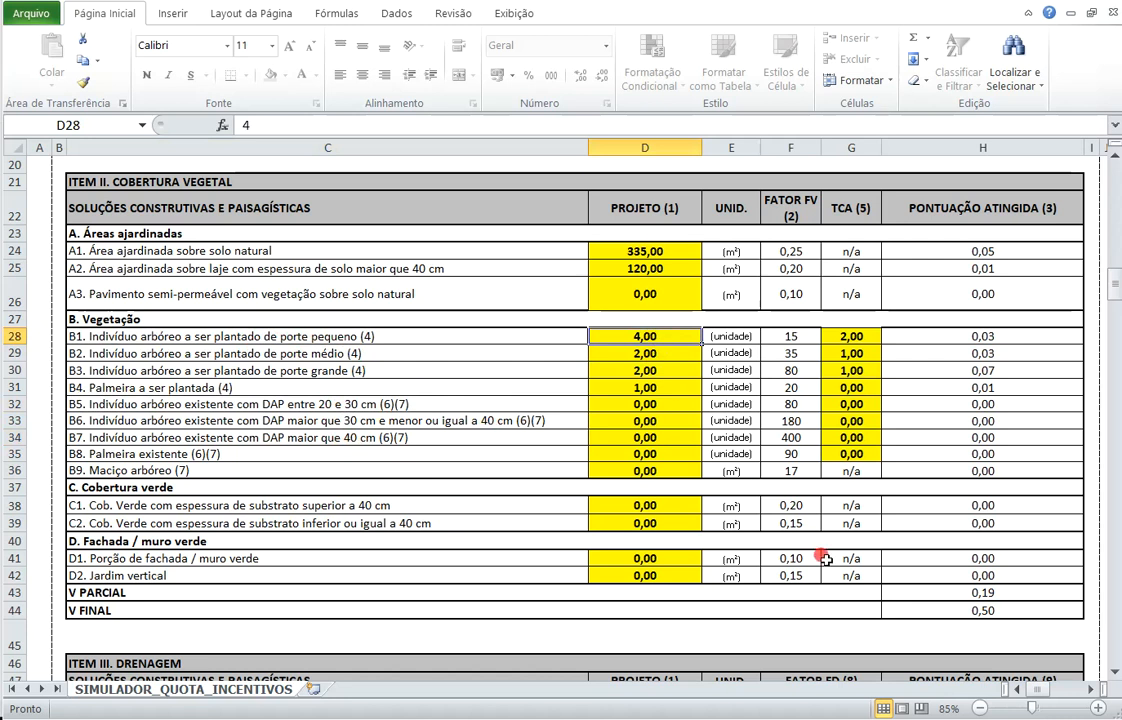
pyautogui.write('5')
pyautogui.press('Return')
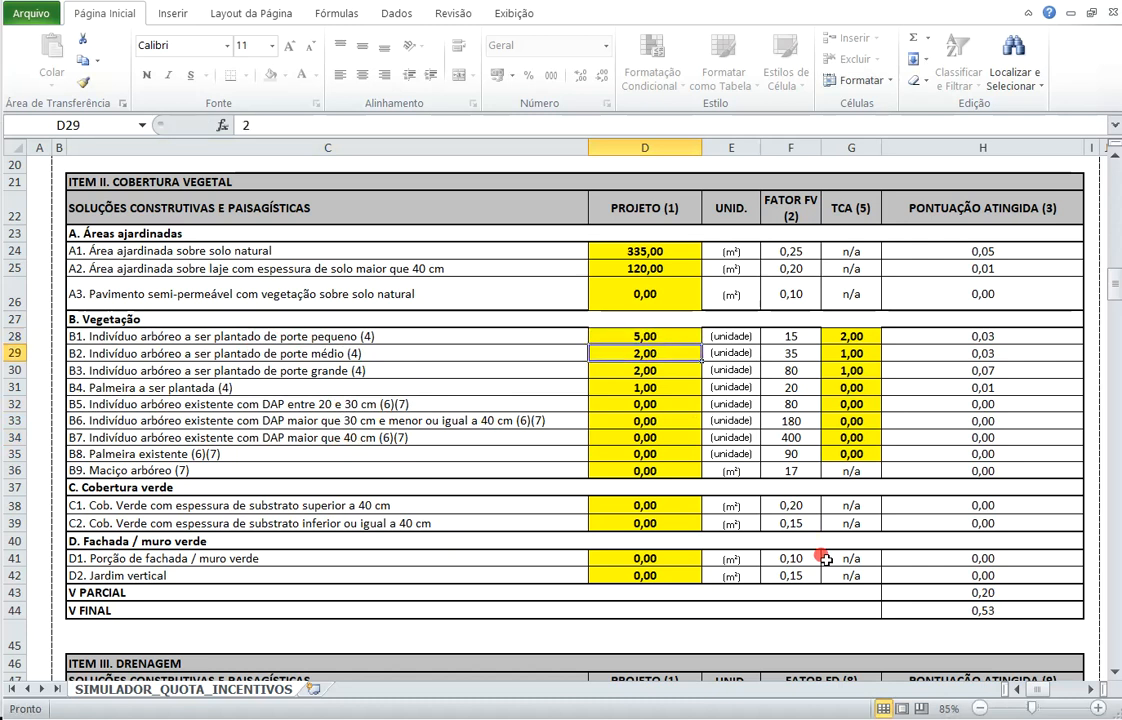
pyautogui.click(670, 423)
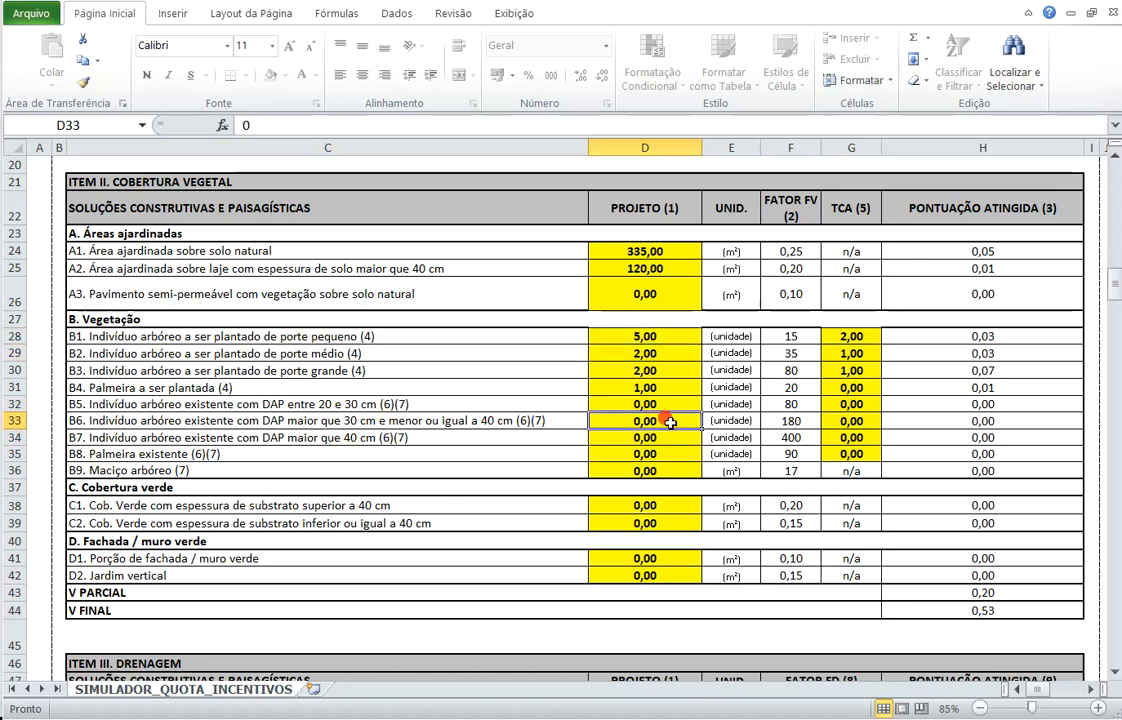
pyautogui.write('1')
pyautogui.press('Return')
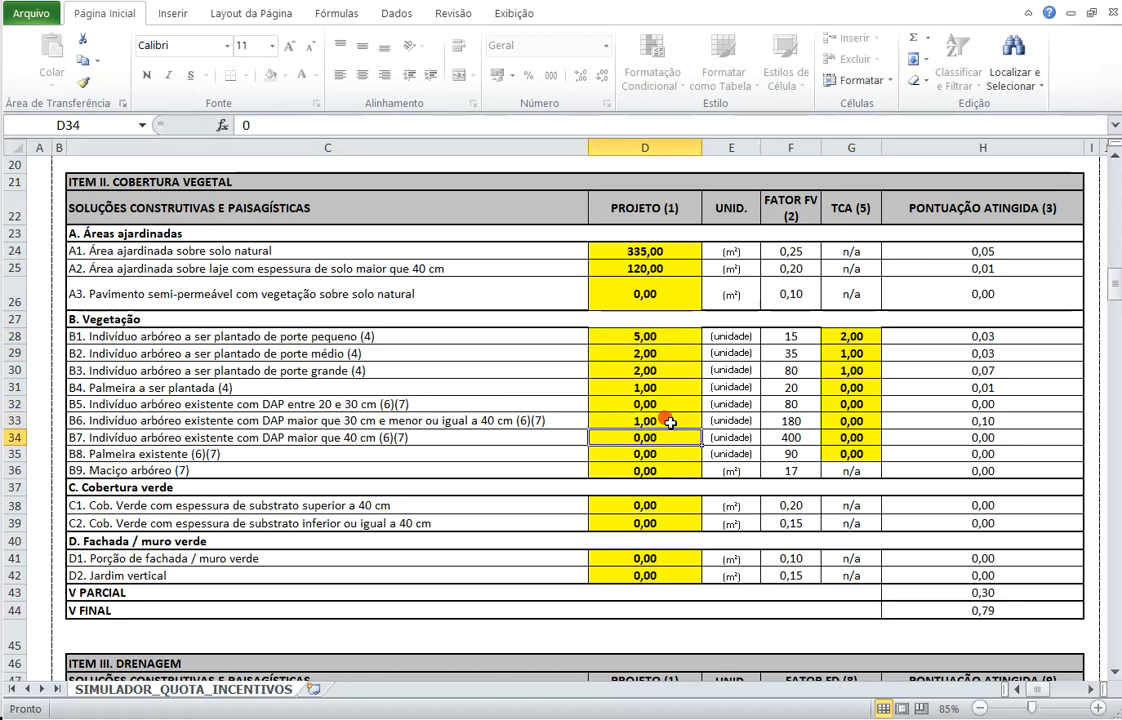
# Step: Examine the unit and TCA entry of the tree cluster row B9 and the TCA fields of existing vegetation rows B5 to B8
pyautogui.click(648, 472)
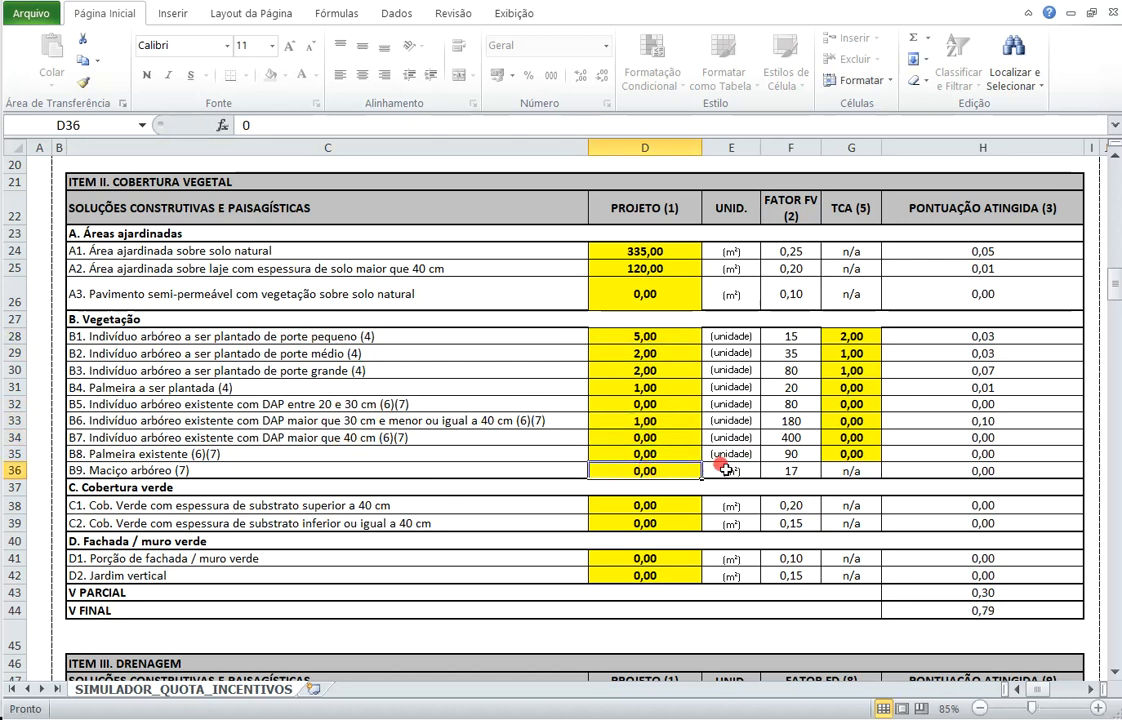
pyautogui.click(726, 470)
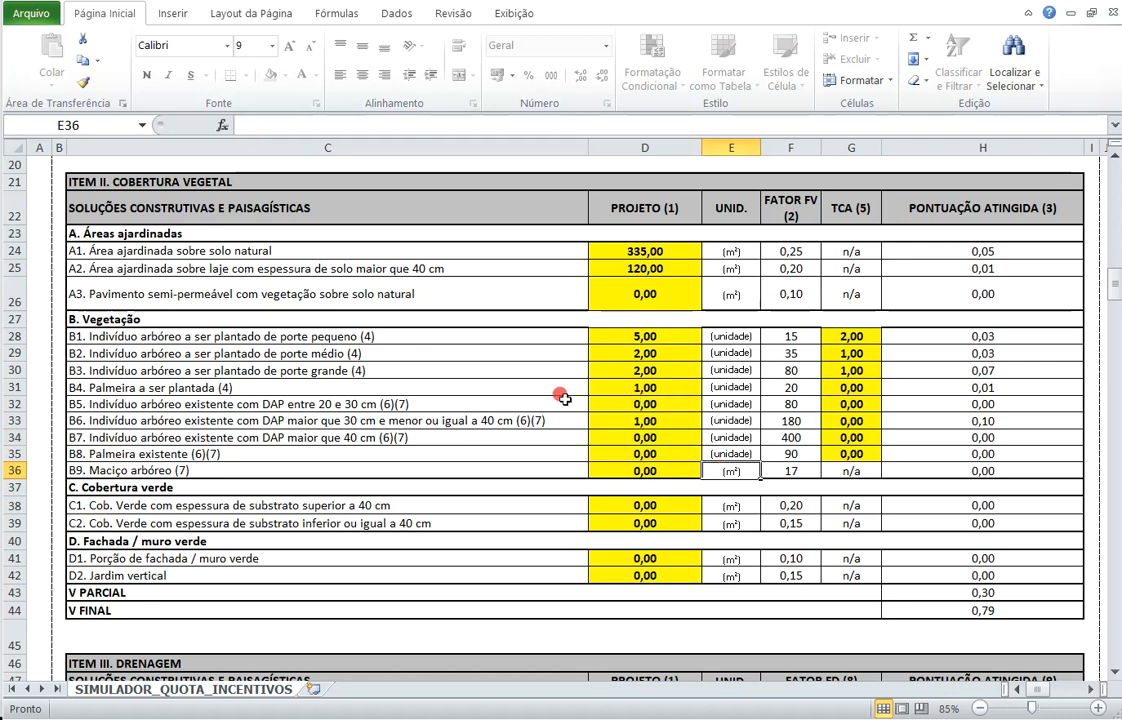
pyautogui.moveTo(414, 403); pyautogui.dragTo(421, 421)
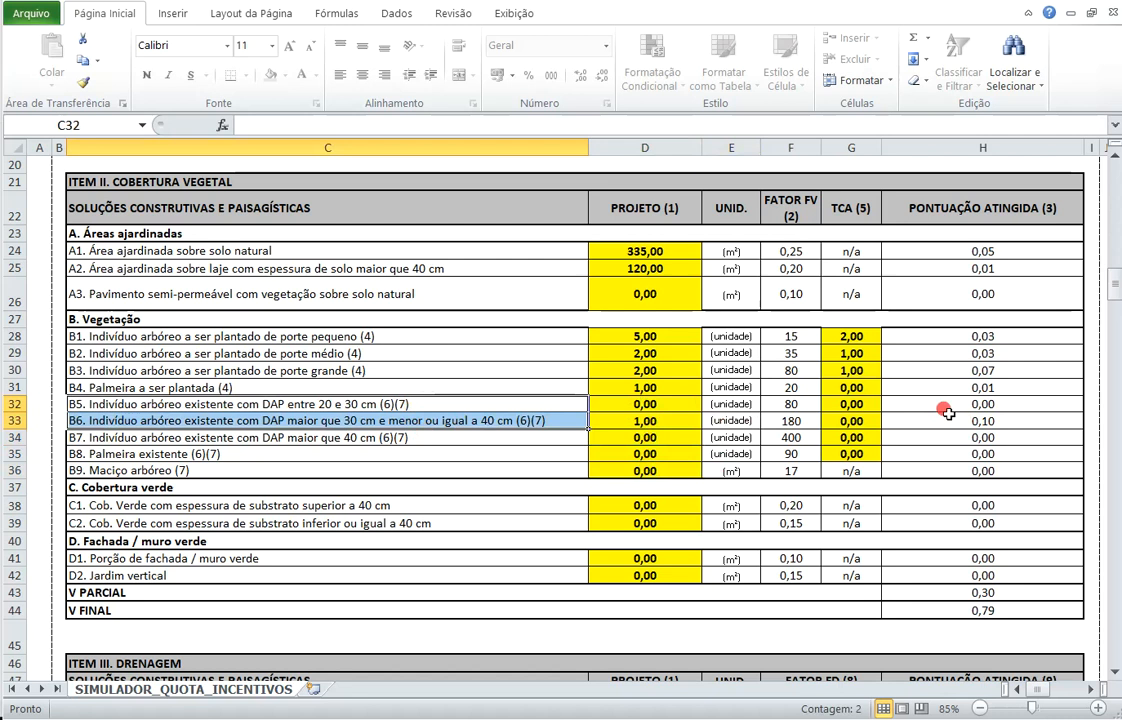
pyautogui.moveTo(849, 405); pyautogui.dragTo(847, 452)
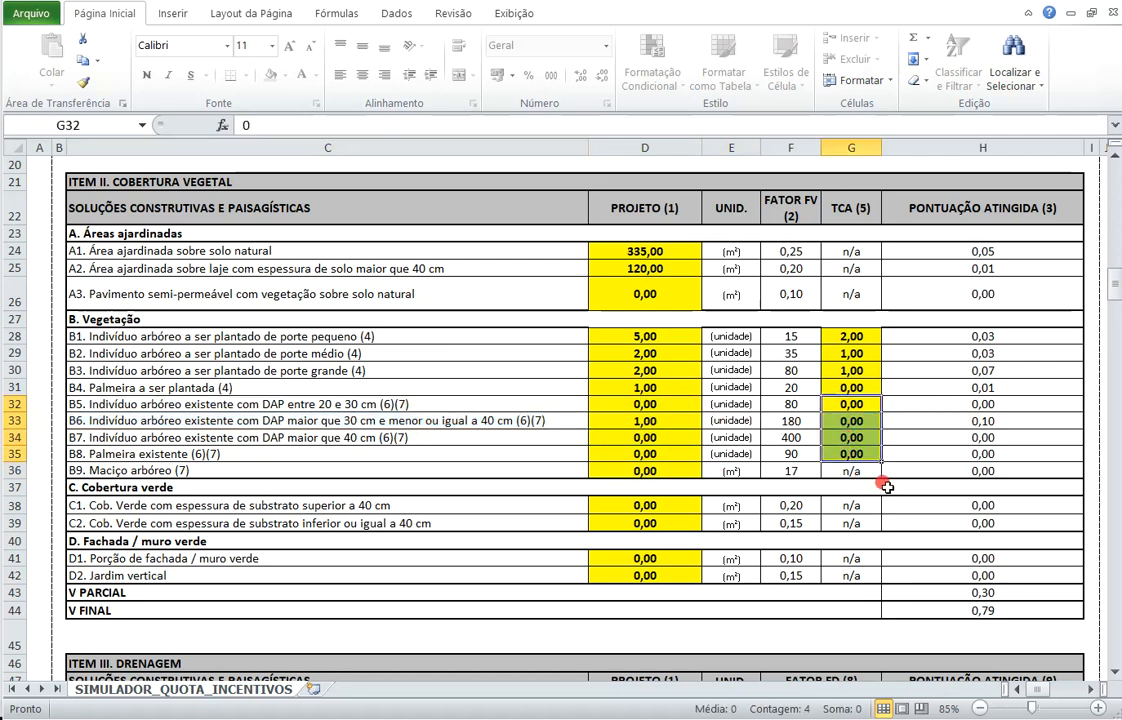
pyautogui.click(866, 470)
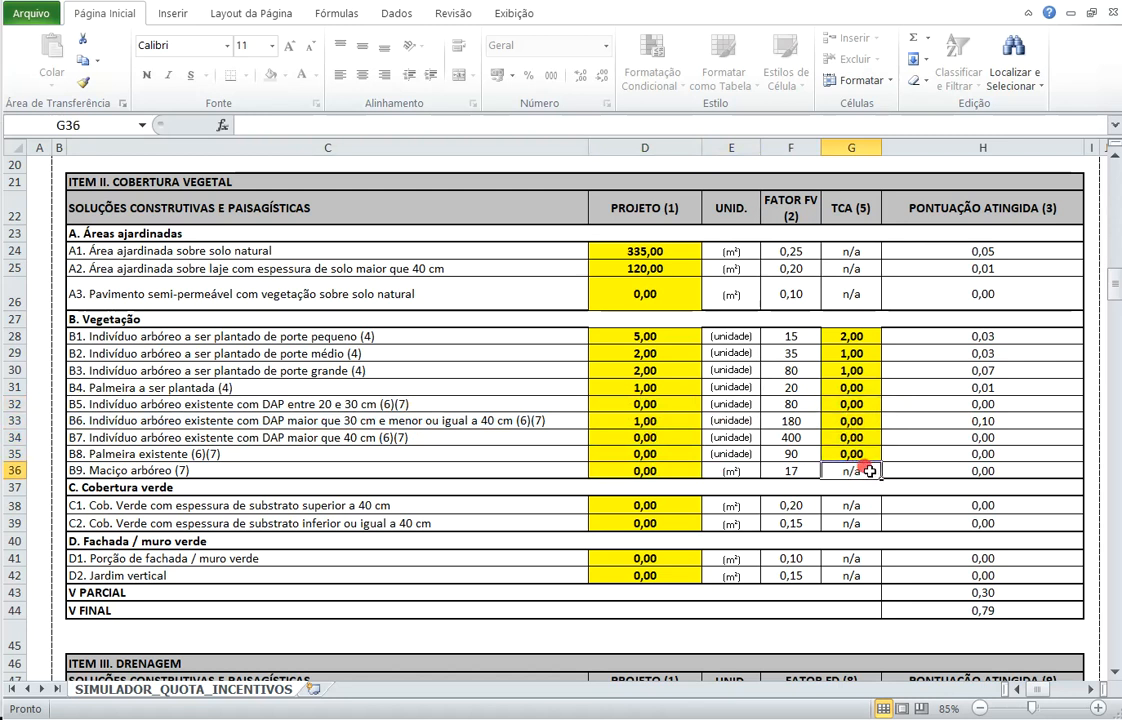
pyautogui.moveTo(858, 403); pyautogui.dragTo(858, 454)
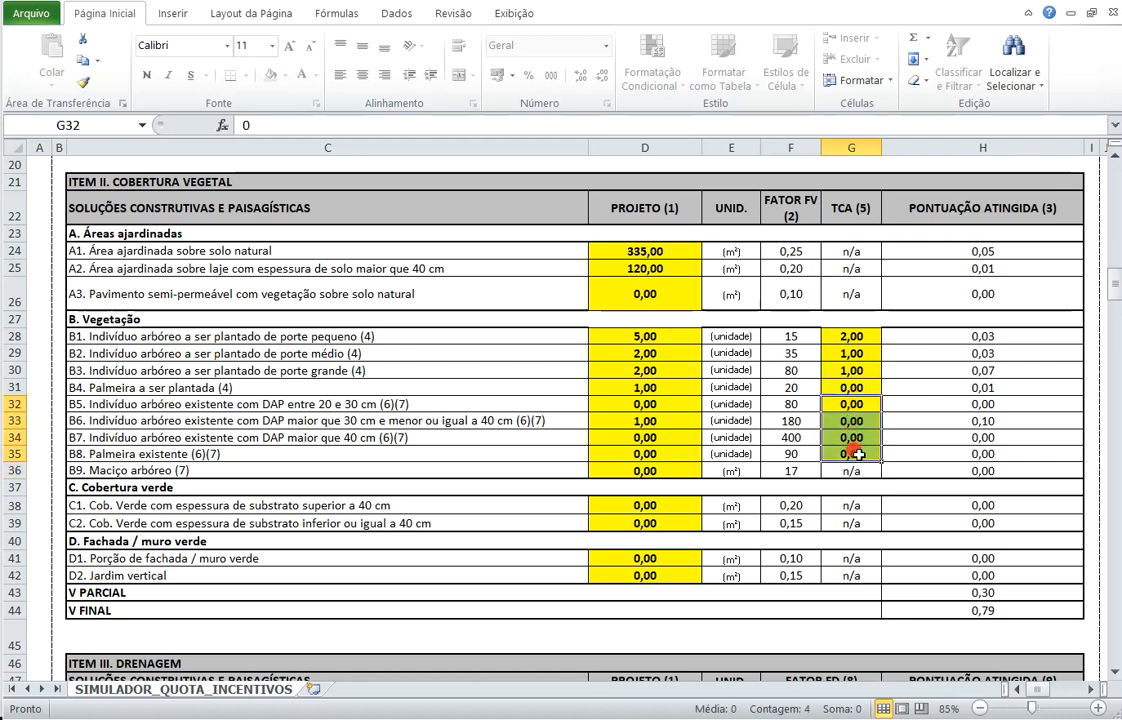
pyautogui.click(515, 403)
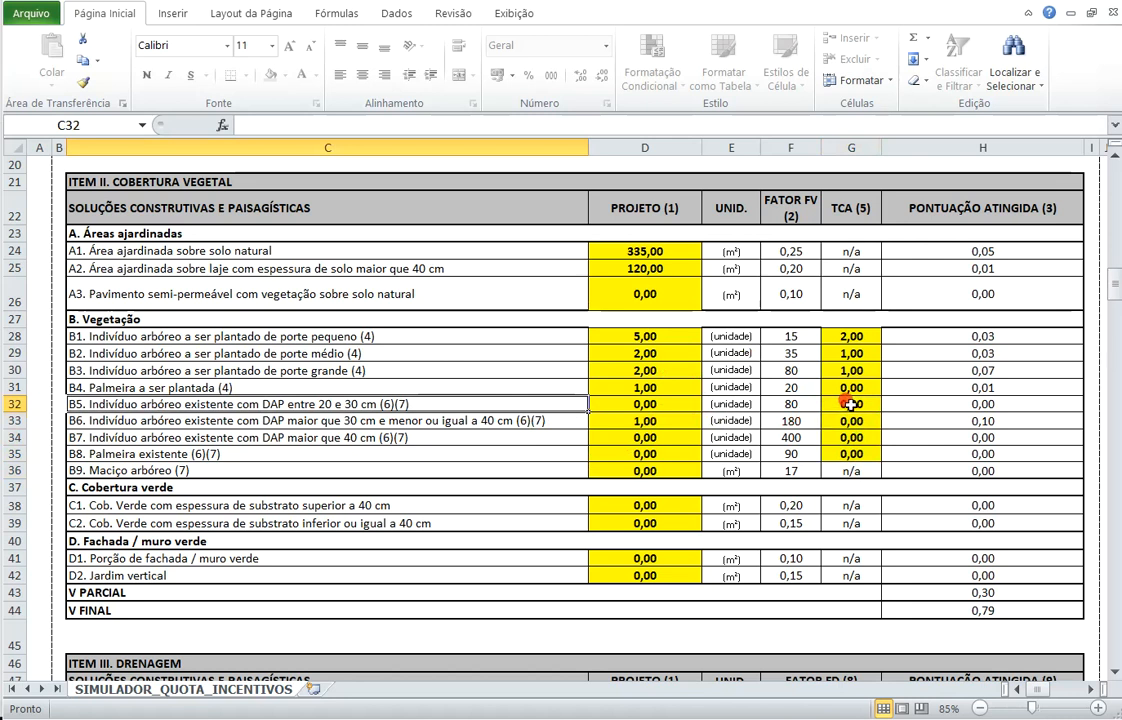
pyautogui.moveTo(851, 406); pyautogui.dragTo(851, 452)
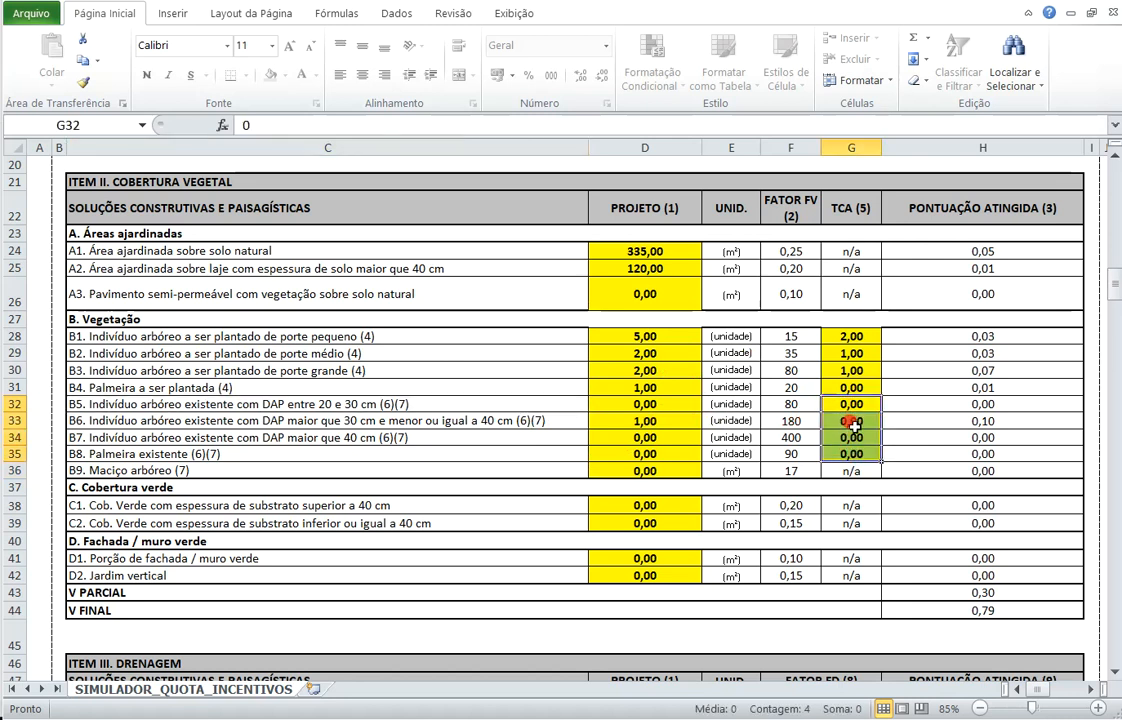
pyautogui.moveTo(276, 404); pyautogui.dragTo(287, 453)
# Step: Examine the green cover rows under item C, and view the illustrated scoring parameters on the Gestão Urbana Quota Ambiental web page
pyautogui.scroll(-2, 287, 440)
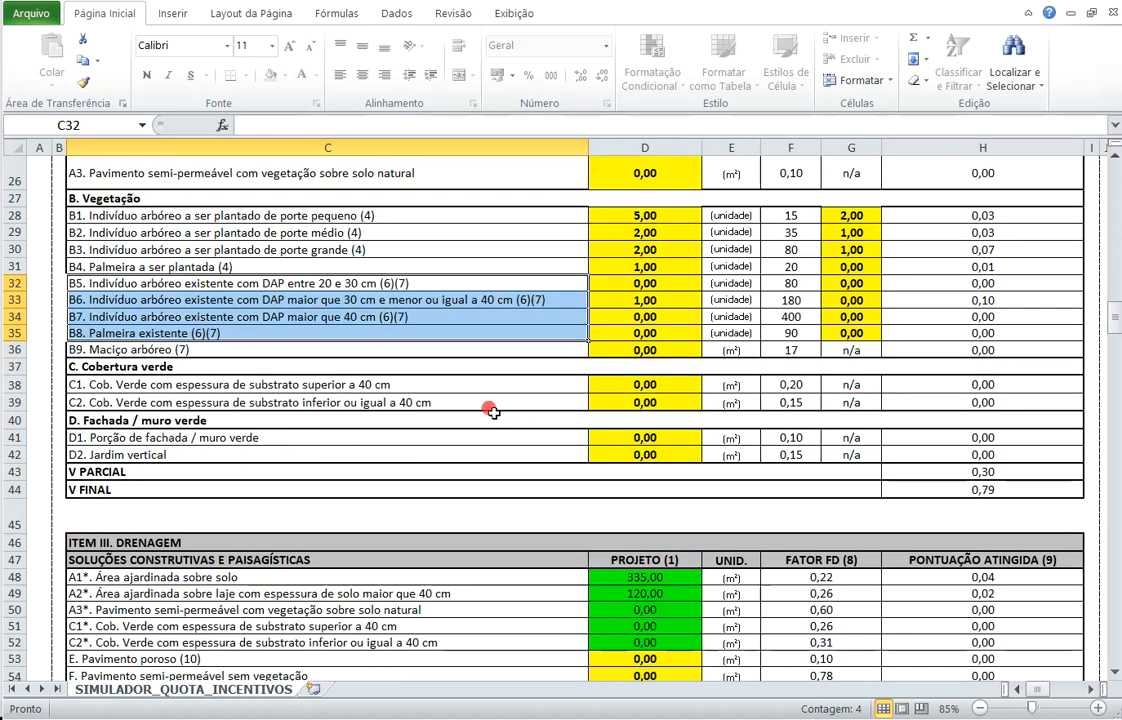
pyautogui.click(340, 386)
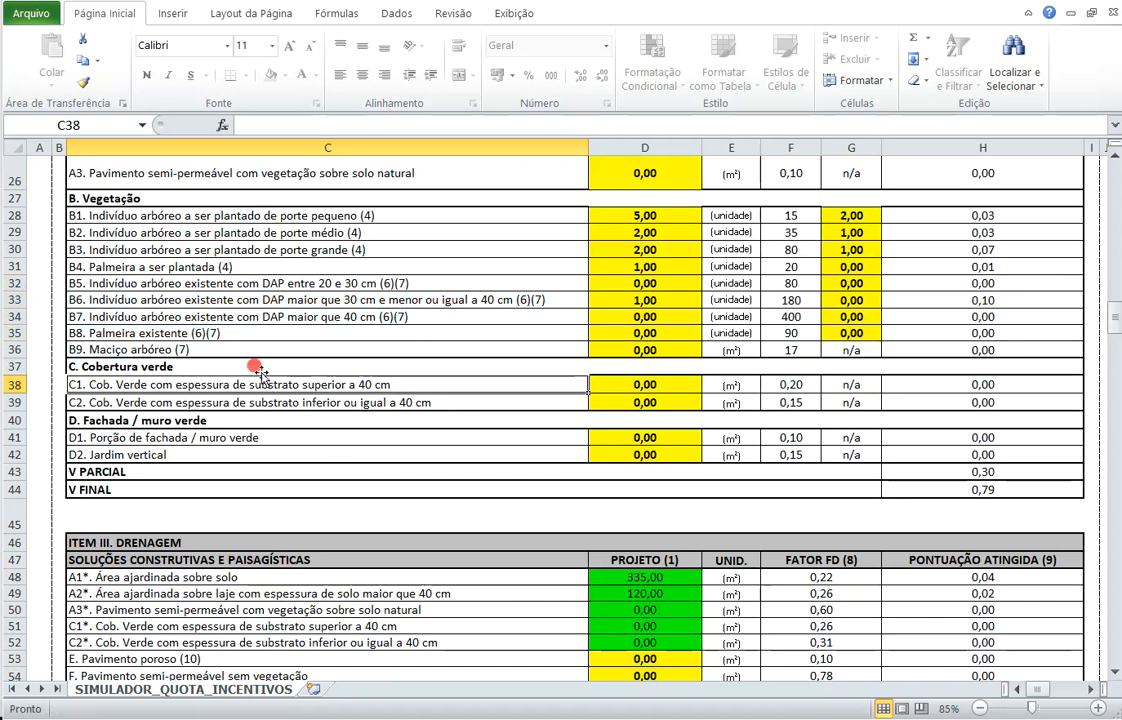
pyautogui.click(258, 367)
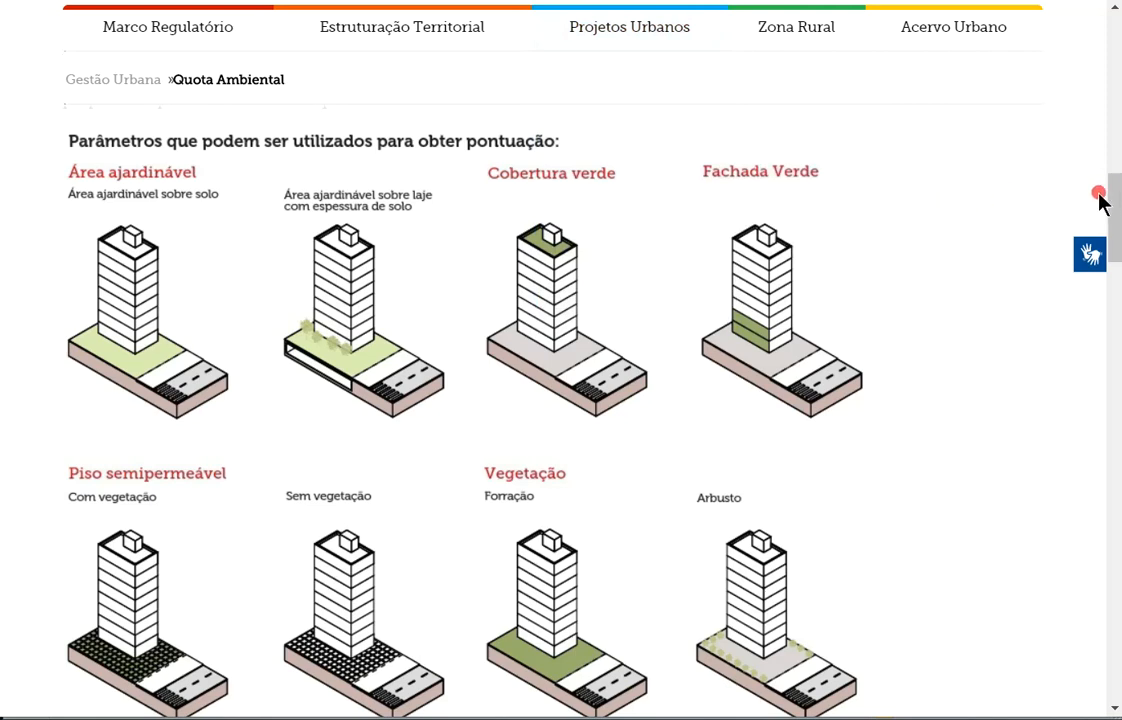
pyautogui.moveTo(1116, 200)
pyautogui.mouseDown()
pyautogui.moveTo(1116, 247)
pyautogui.moveTo(1118, 198)
pyautogui.mouseUp()
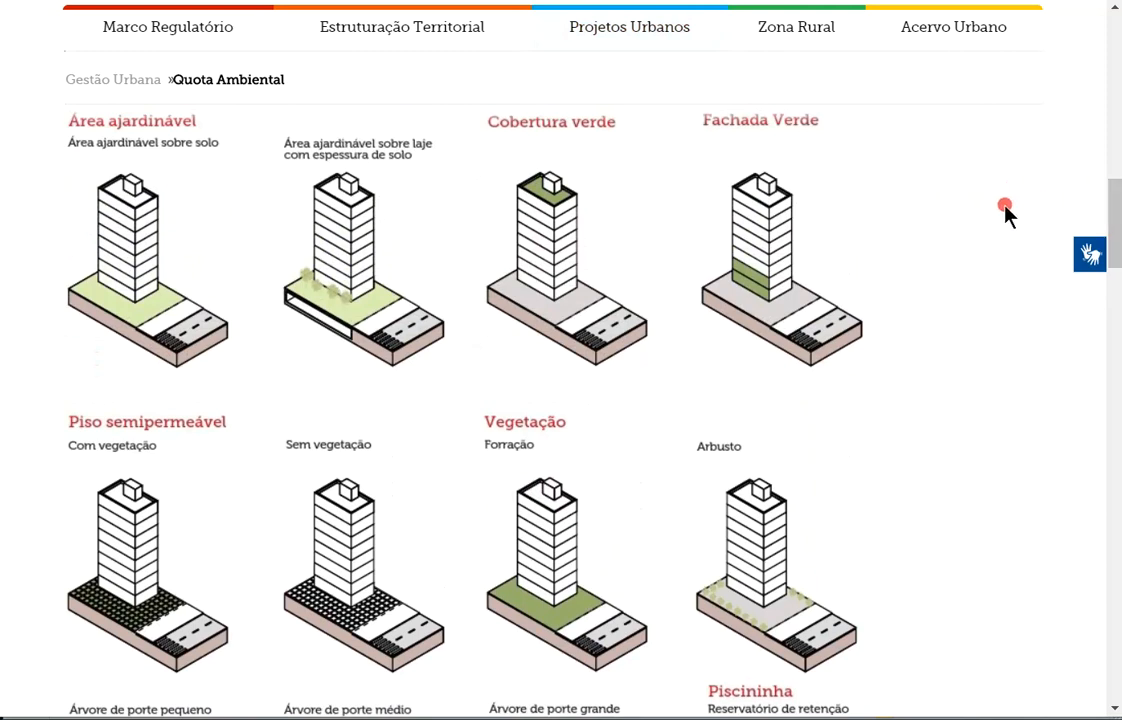
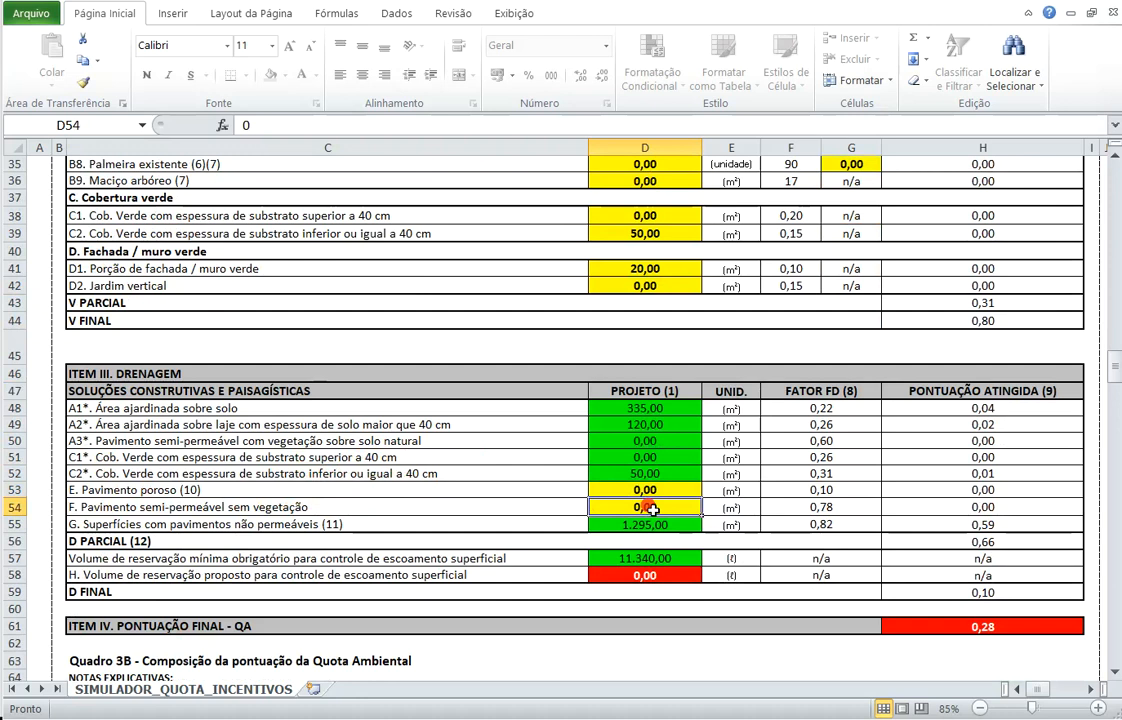
# Step: Enter 50 m² of semi-permeable paving without vegetation (F) and check the minimum mandatory and proposed (H) runoff reservation volumes
pyautogui.press('Return')
pyautogui.scroll(-2, 651, 508)
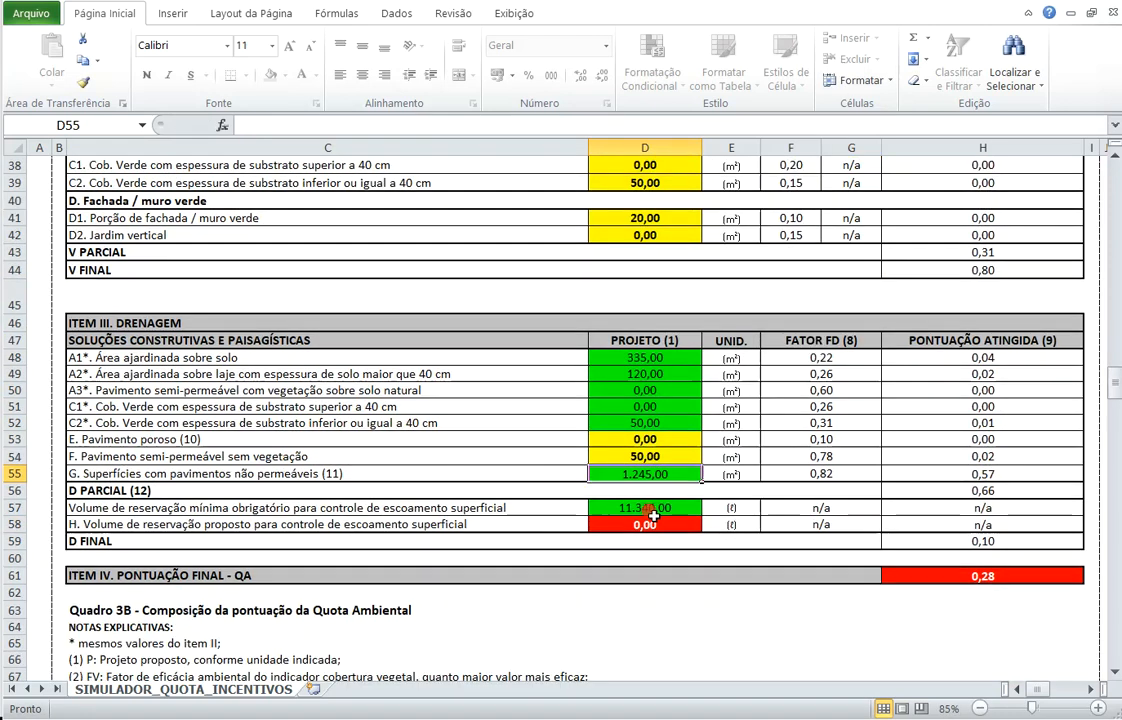
pyautogui.click(616, 471)
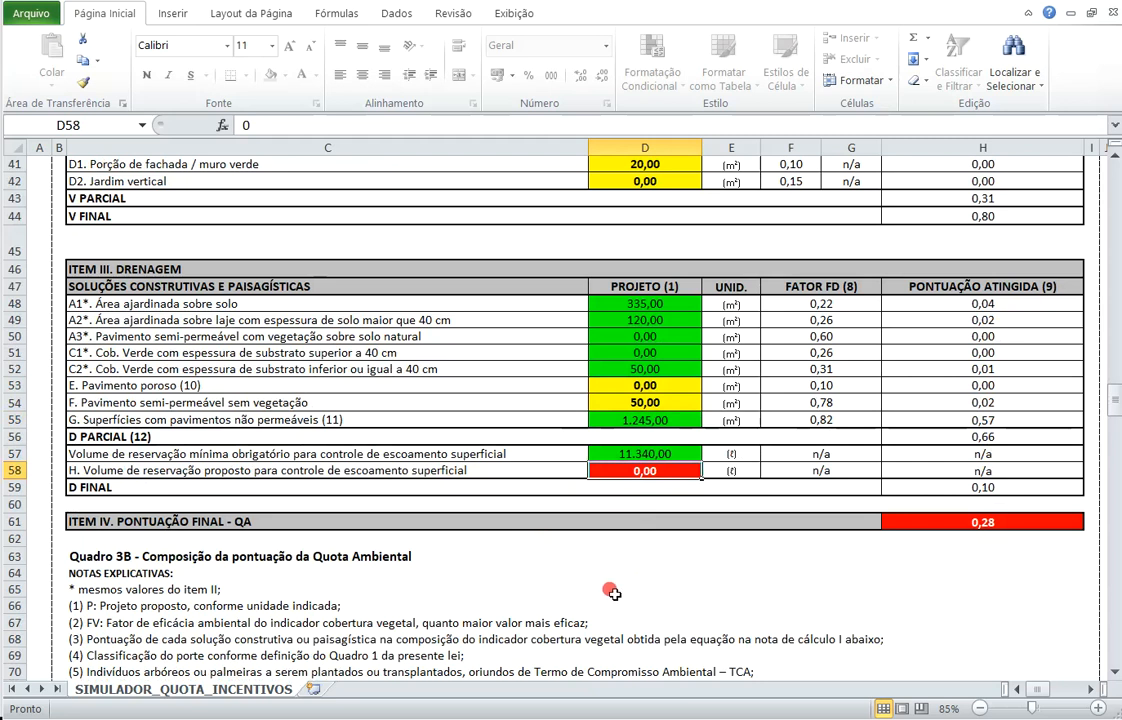
pyautogui.press('Up')
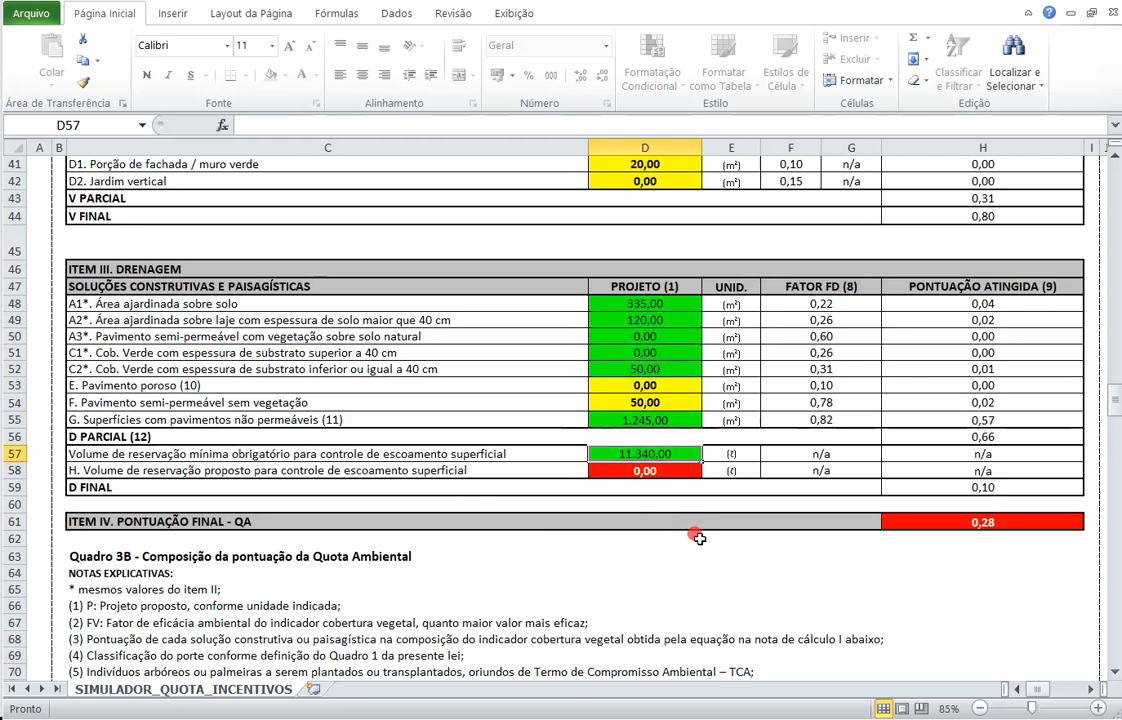
pyautogui.click(652, 472)
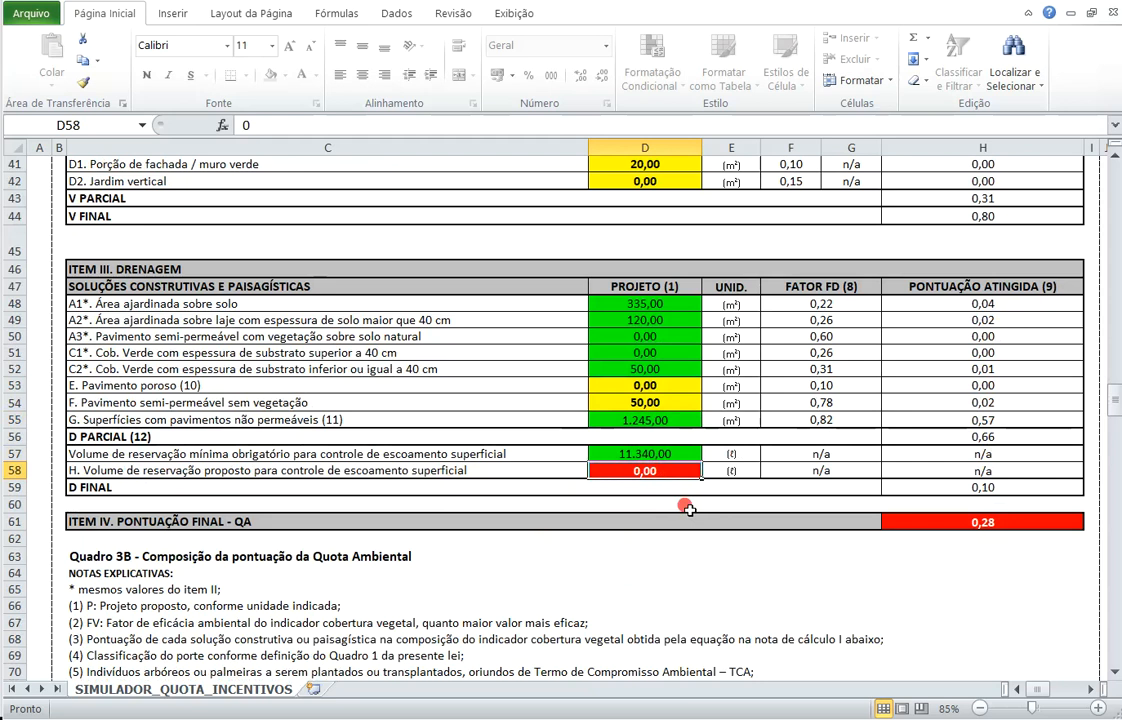
# Step: Try proposed runoff reservation volumes (H) of 10.000 and 11.340 litres and check the final QA score in Item IV
pyautogui.write('10000')
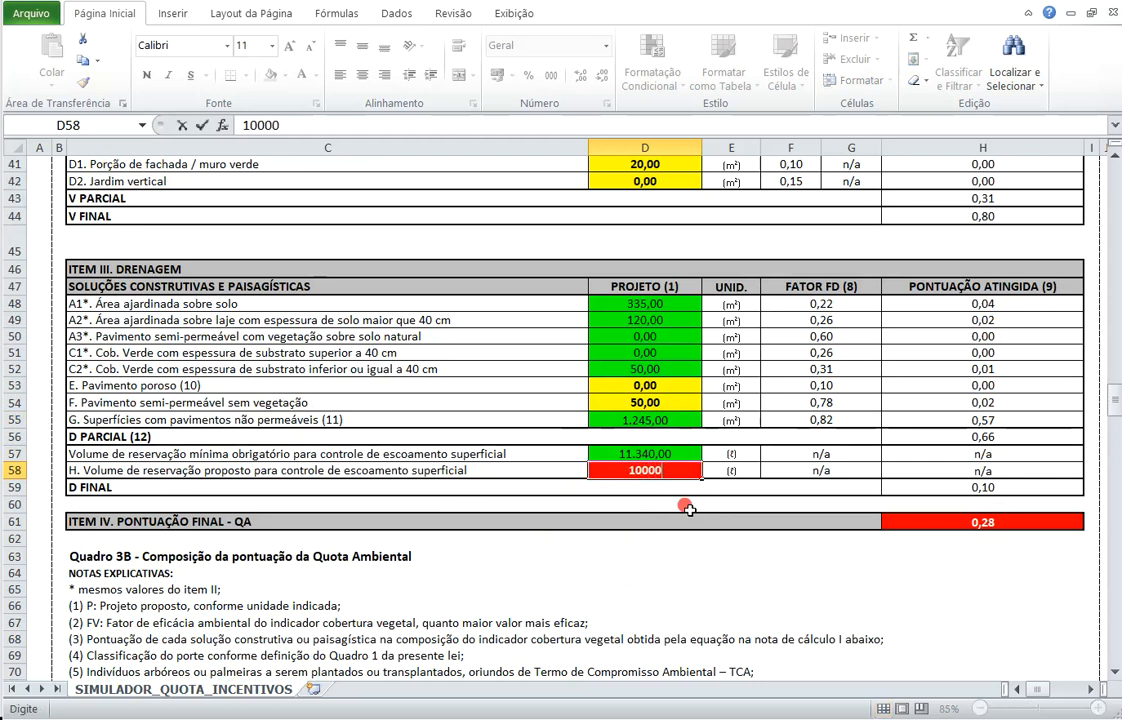
pyautogui.press('Return')
pyautogui.press('Up')
pyautogui.write('11.3')
pyautogui.write('40')
pyautogui.press('Return')
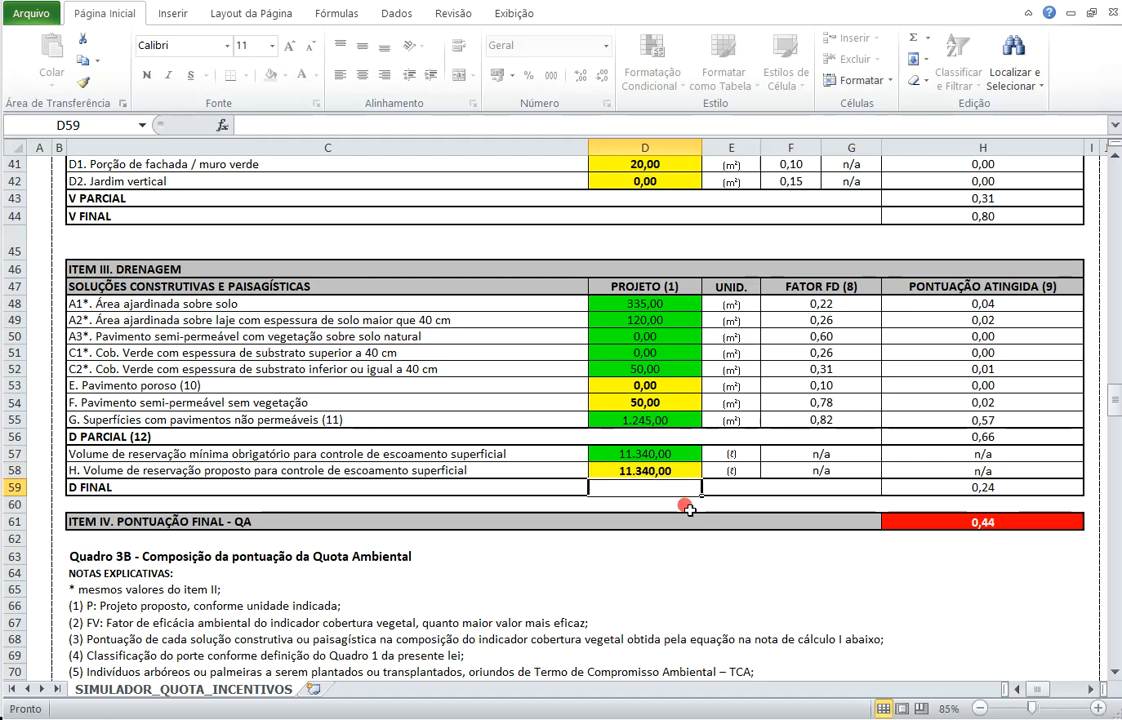
pyautogui.click(1003, 521)
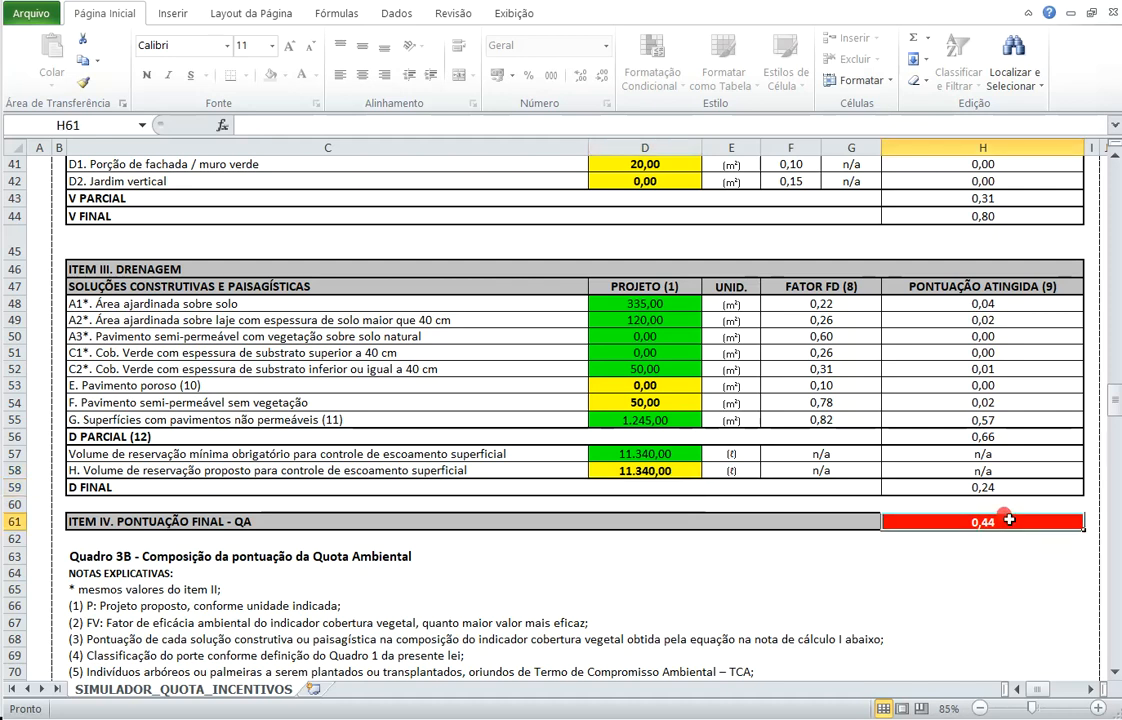
# Step: Set the project quantity of existing trees with DAP over 40 cm (B7) to 1 and check the final QA score
pyautogui.scroll(4, 738, 576)
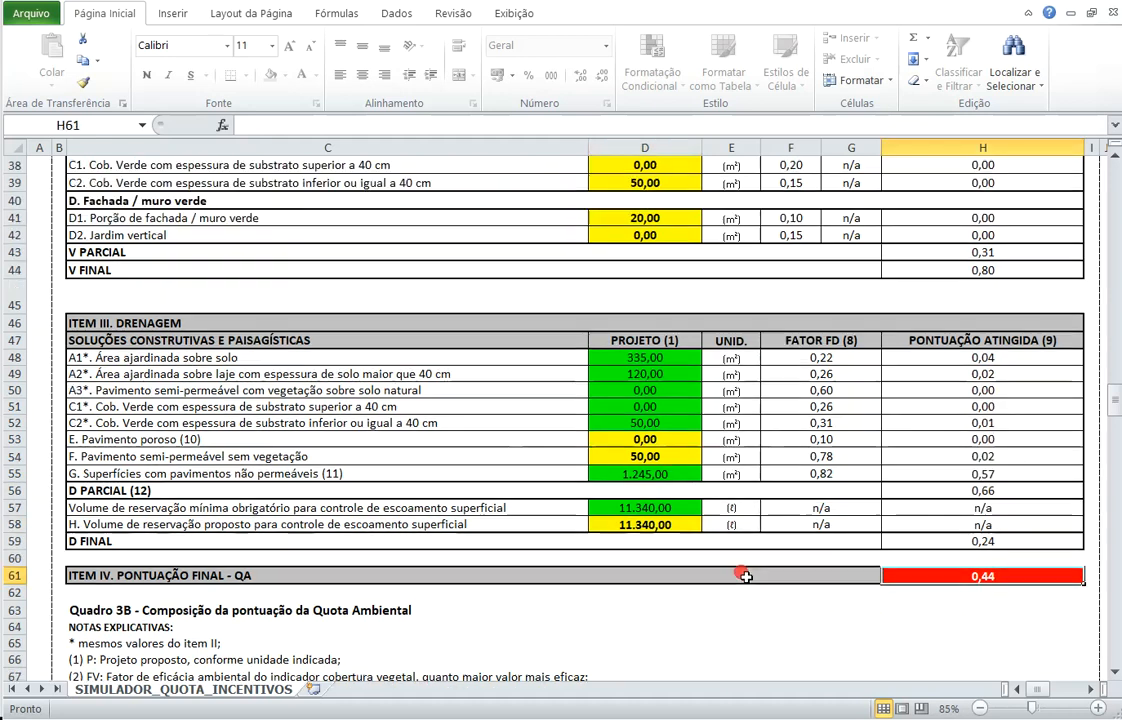
pyautogui.scroll(3, 738, 576)
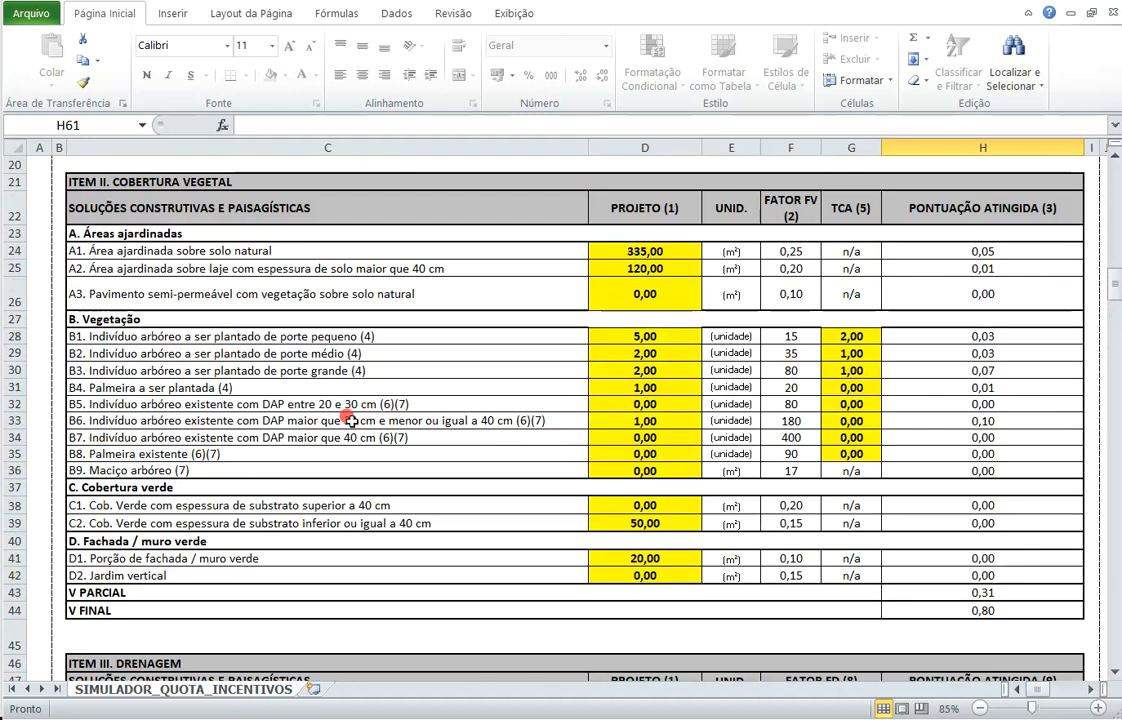
pyautogui.click(618, 437)
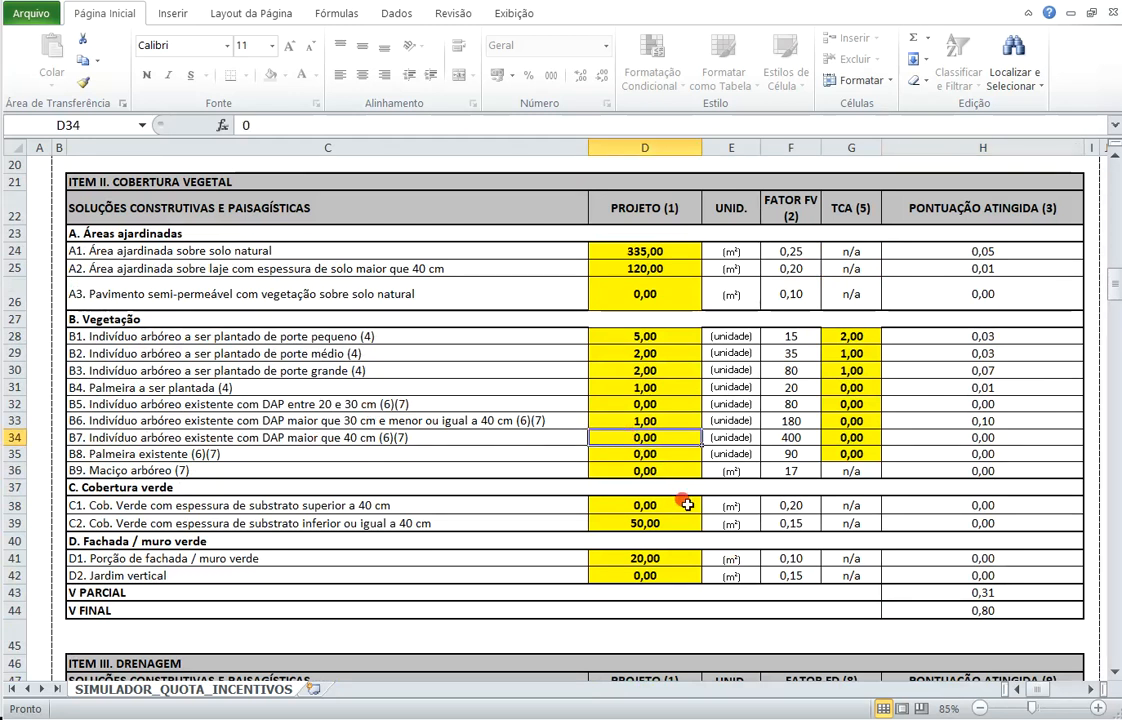
pyautogui.write('1')
pyautogui.press('Return')
pyautogui.scroll(-5, 687, 505)
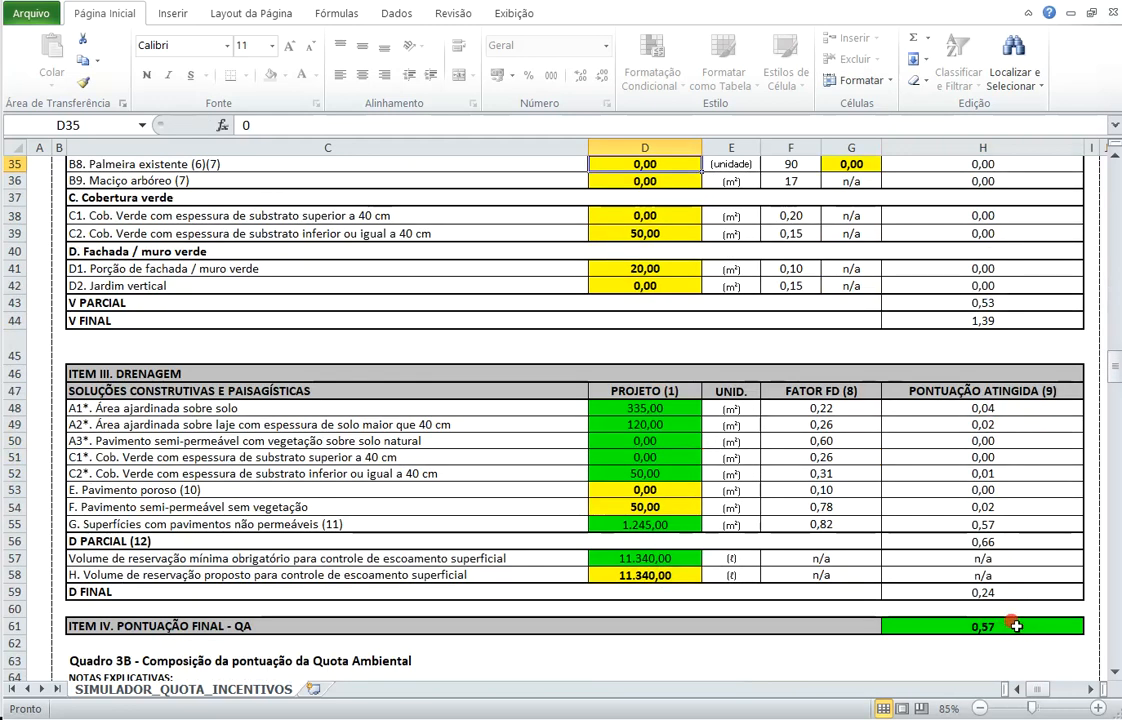
# Step: Try raising the proposed runoff reservation volume (H) to 12.000 and 12.400 litres
pyautogui.click(635, 577)
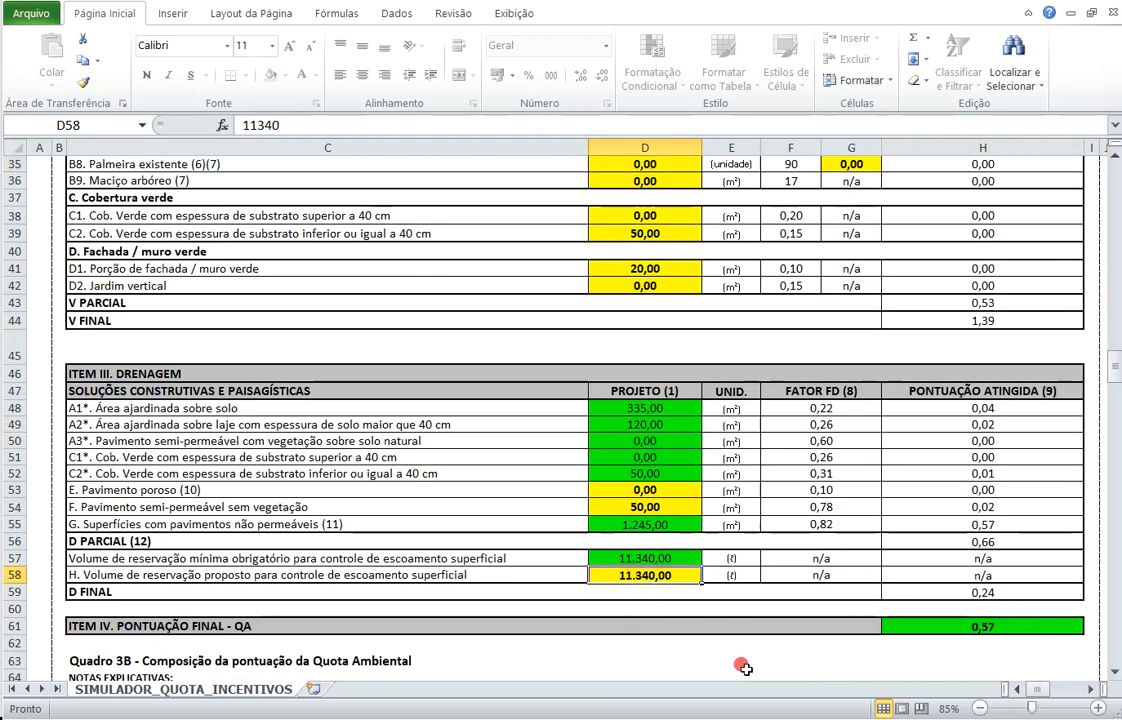
pyautogui.write('12000')
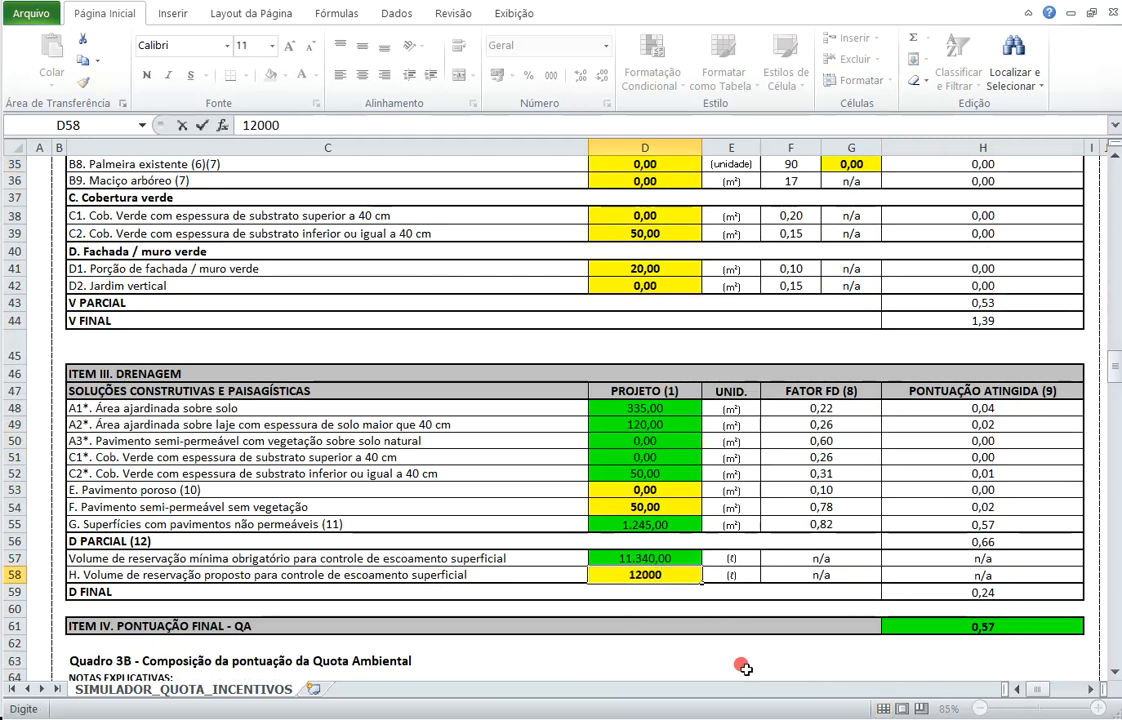
pyautogui.press('Return')
pyautogui.press('Up')
pyautogui.write('12400')
pyautogui.press('Return')
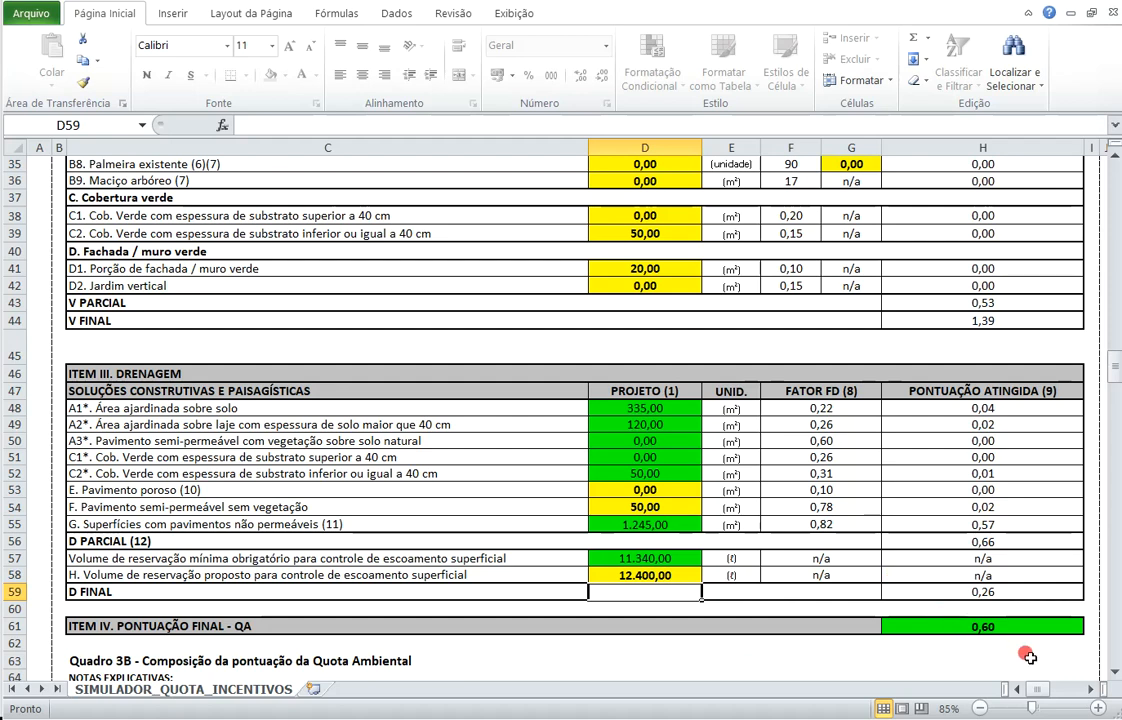
# Step: Check the proposed QA and the VQA in Item V, and compare them with the final QA score in Item IV
pyautogui.moveTo(1038, 690); pyautogui.dragTo(1070, 692)
pyautogui.scroll(4, 666, 522)
pyautogui.scroll(5, 666, 527)
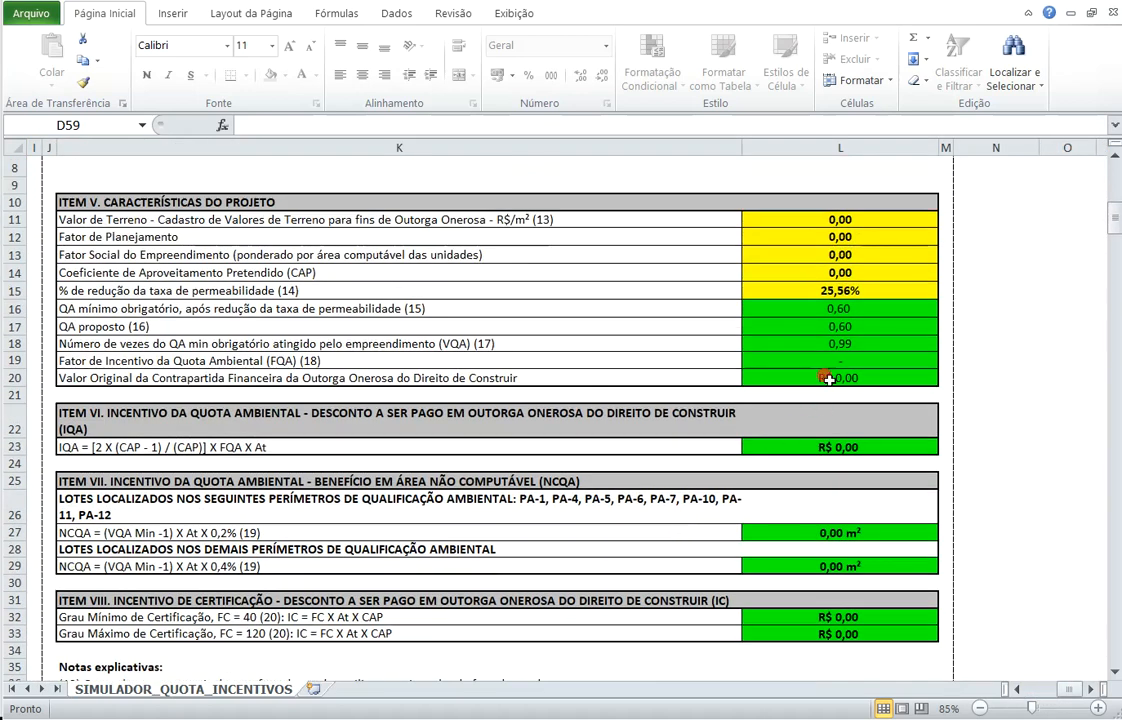
pyautogui.click(832, 343)
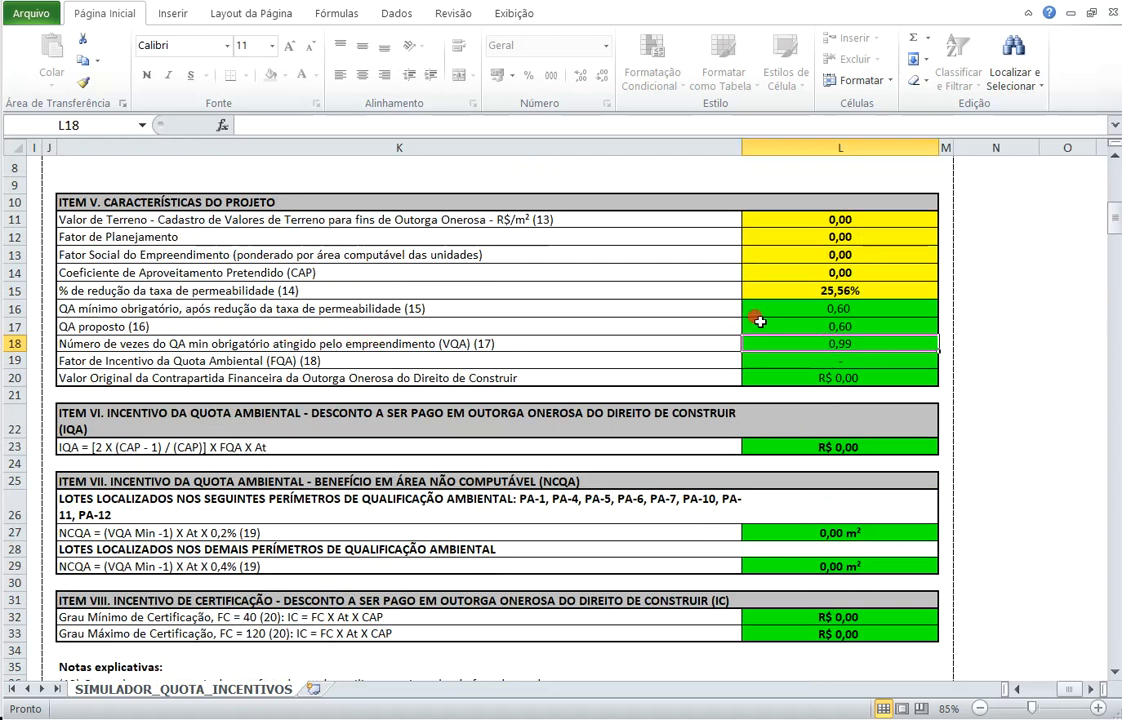
pyautogui.click(853, 326)
pyautogui.click(780, 343)
pyautogui.moveTo(1063, 690); pyautogui.dragTo(1045, 690)
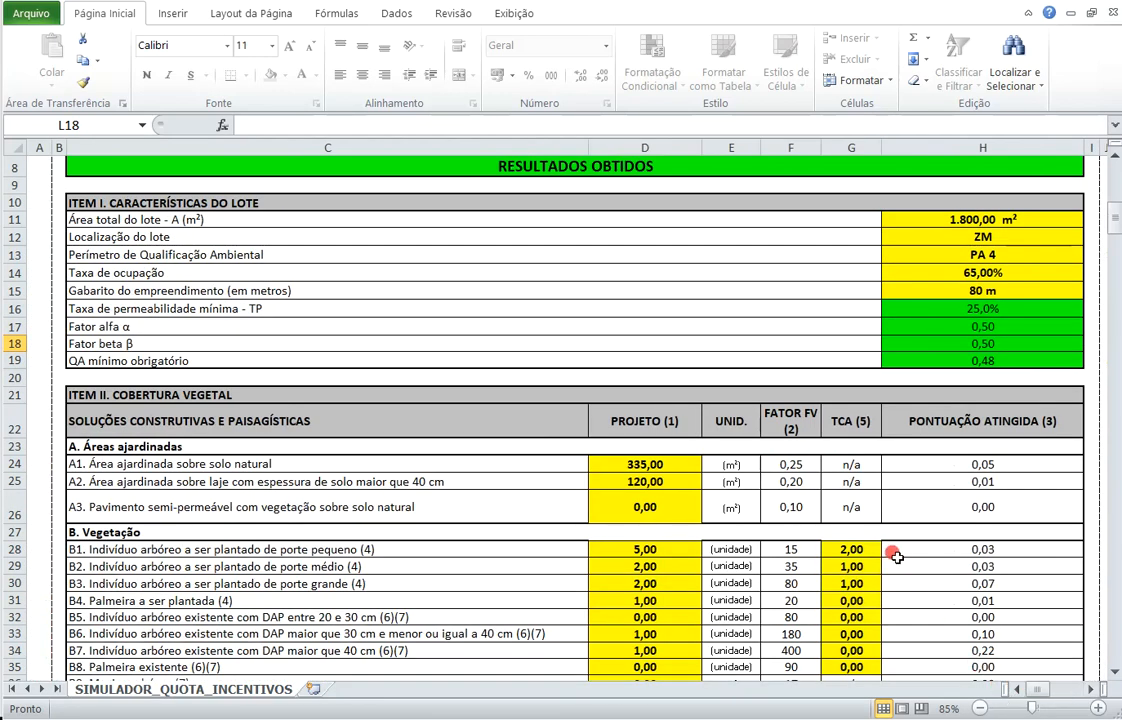
pyautogui.scroll(-8, 889, 565)
pyautogui.scroll(-1, 895, 557)
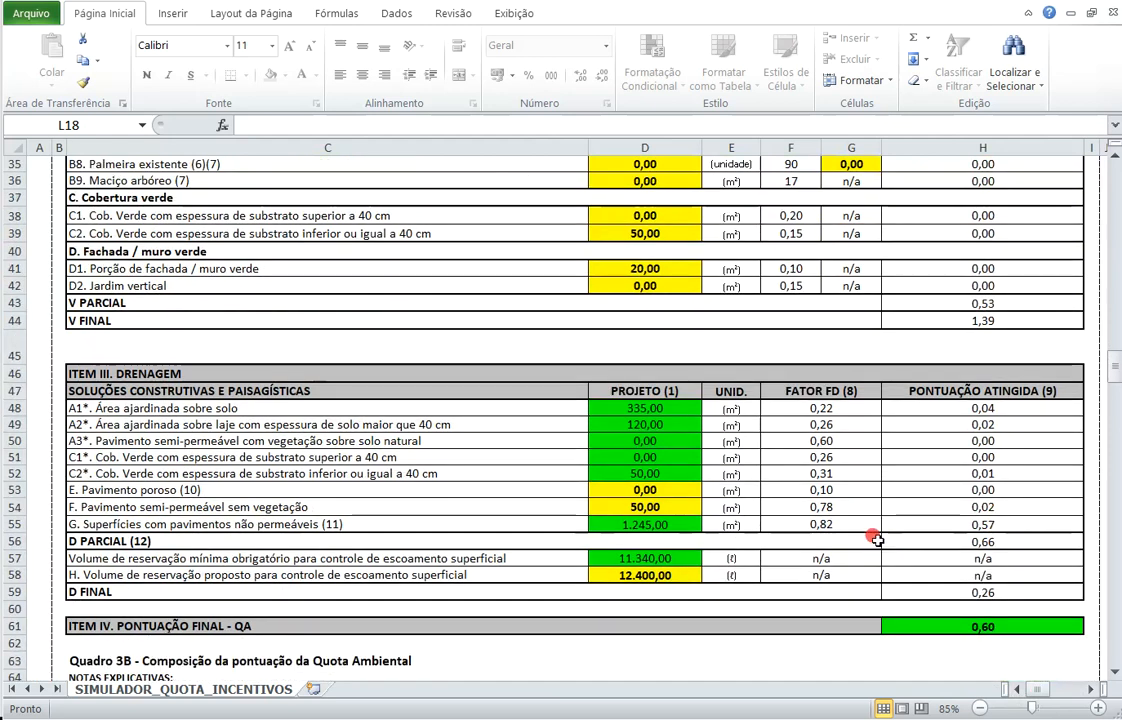
pyautogui.scroll(-1, 840, 445)
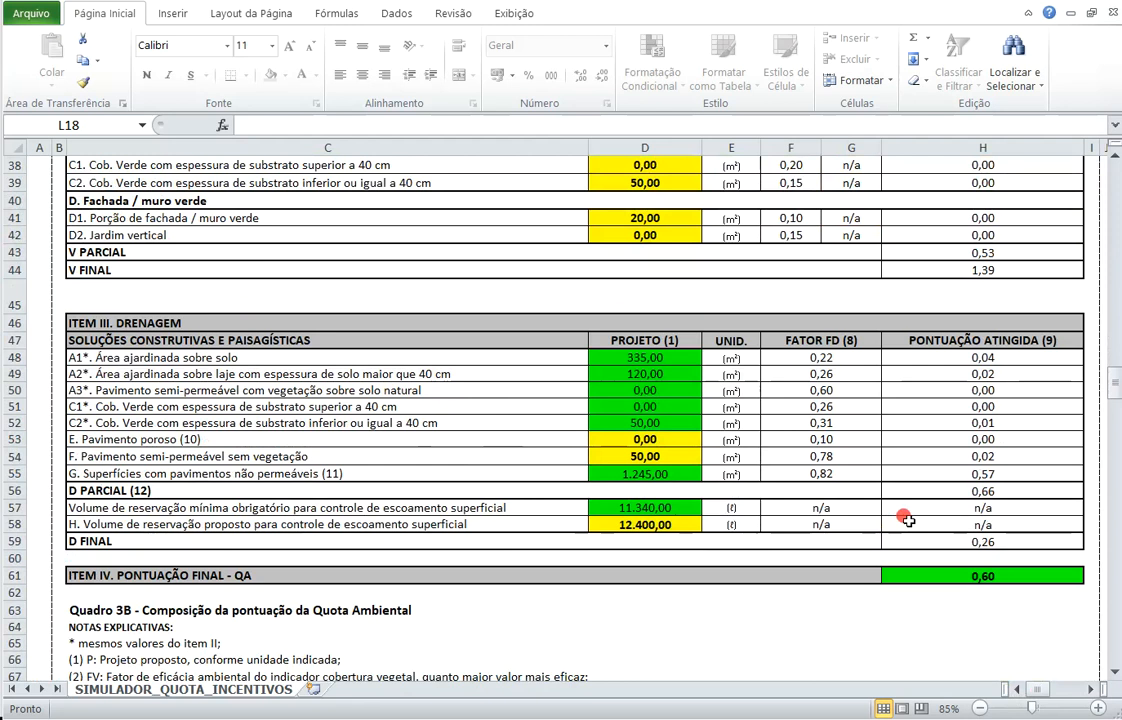
pyautogui.click(885, 576)
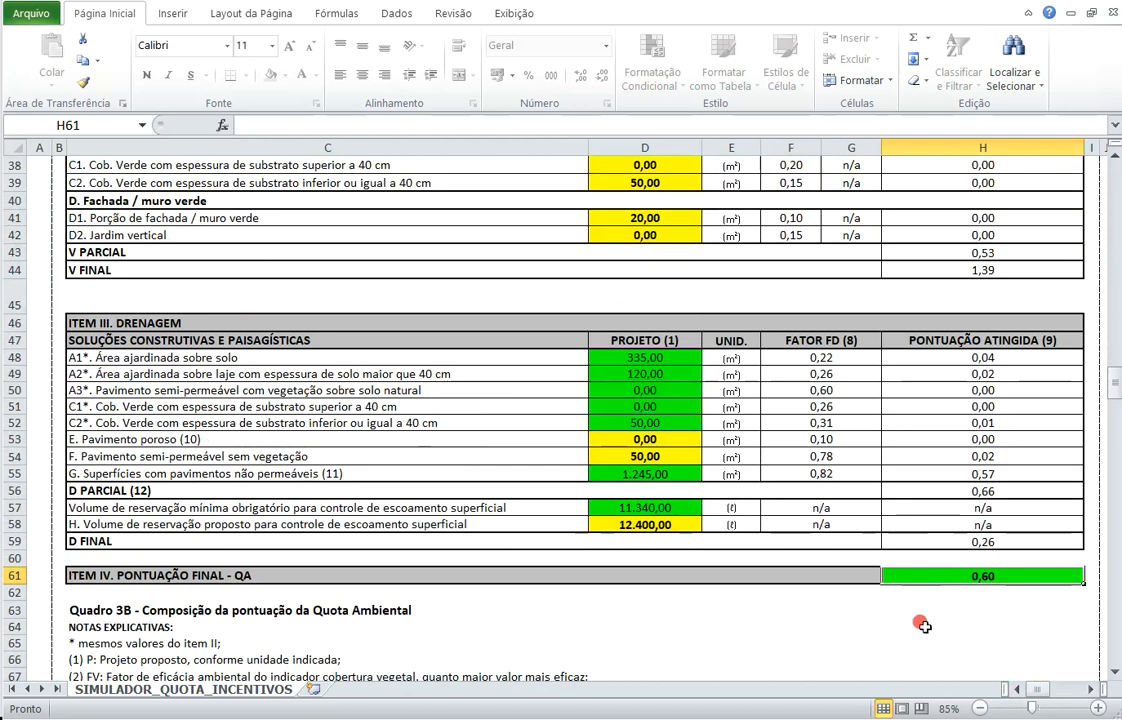
# Step: Set the proposed runoff reservation volume (H) to 12.500 litres and check the VQA in Item V
pyautogui.click(664, 525)
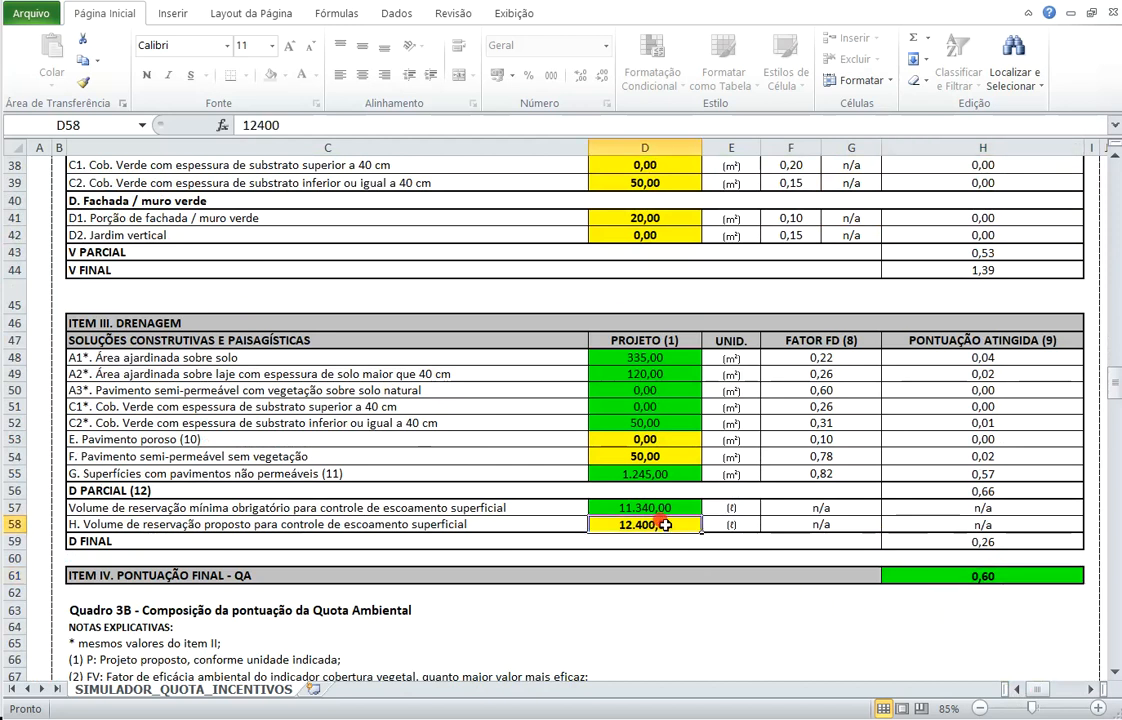
pyautogui.write('12.')
pyautogui.write('500')
pyautogui.press('Return')
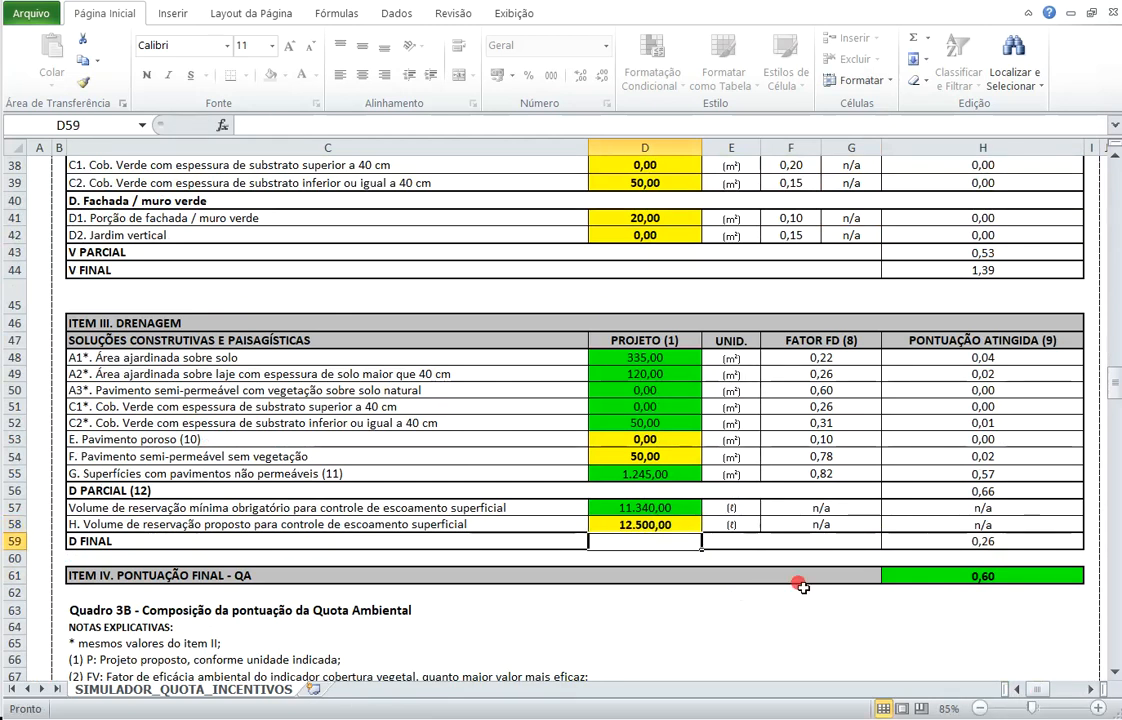
pyautogui.moveTo(1037, 689); pyautogui.dragTo(1068, 689)
pyautogui.scroll(6, 955, 594)
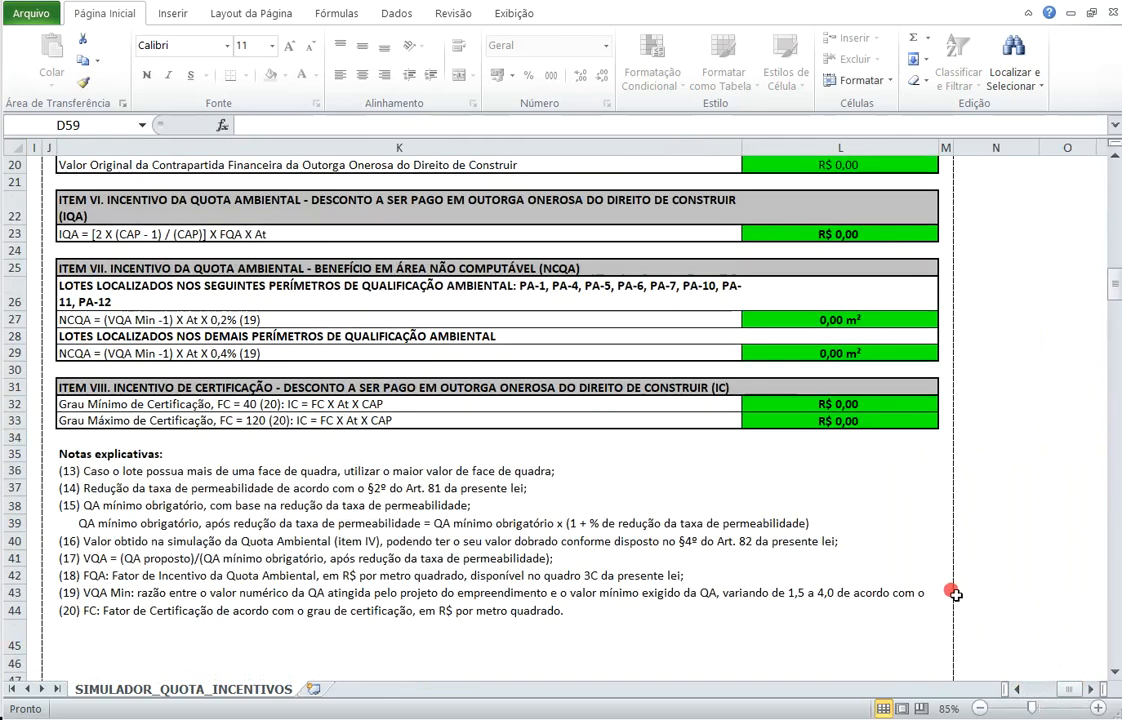
pyautogui.scroll(3, 900, 540)
pyautogui.click(826, 288)
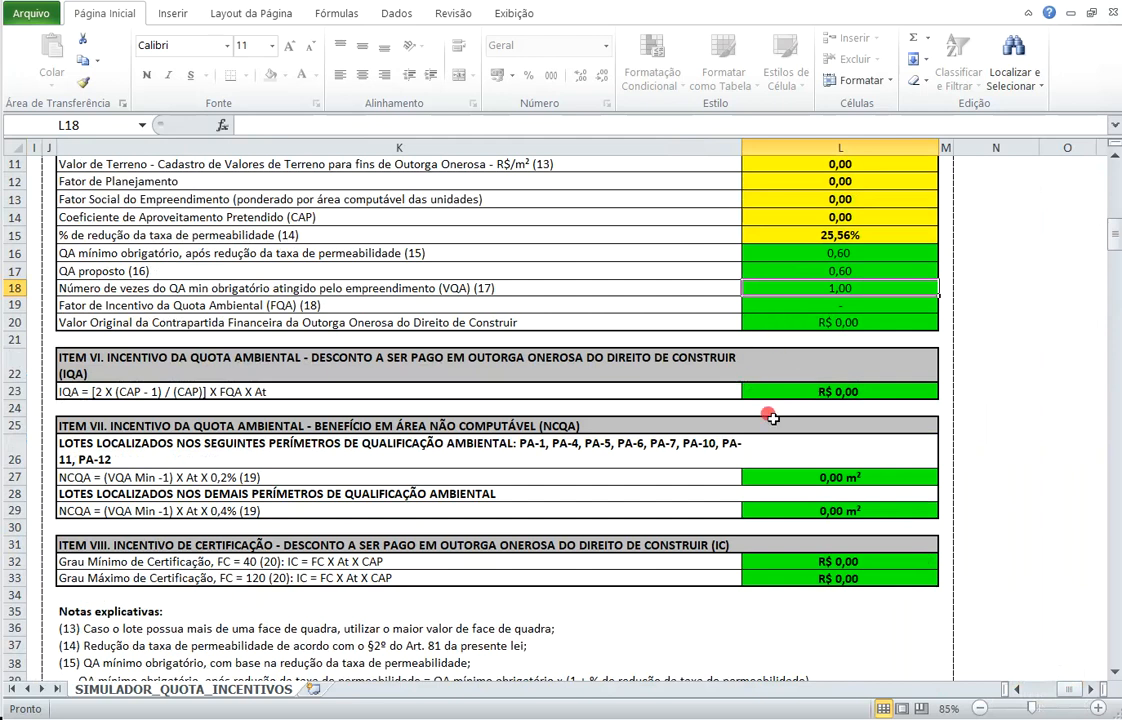
# Step: Review the lot, vegetation and drainage entries, and examine the project characteristics of Item V from land value to VQA
pyautogui.moveTo(1072, 690); pyautogui.dragTo(998, 684)
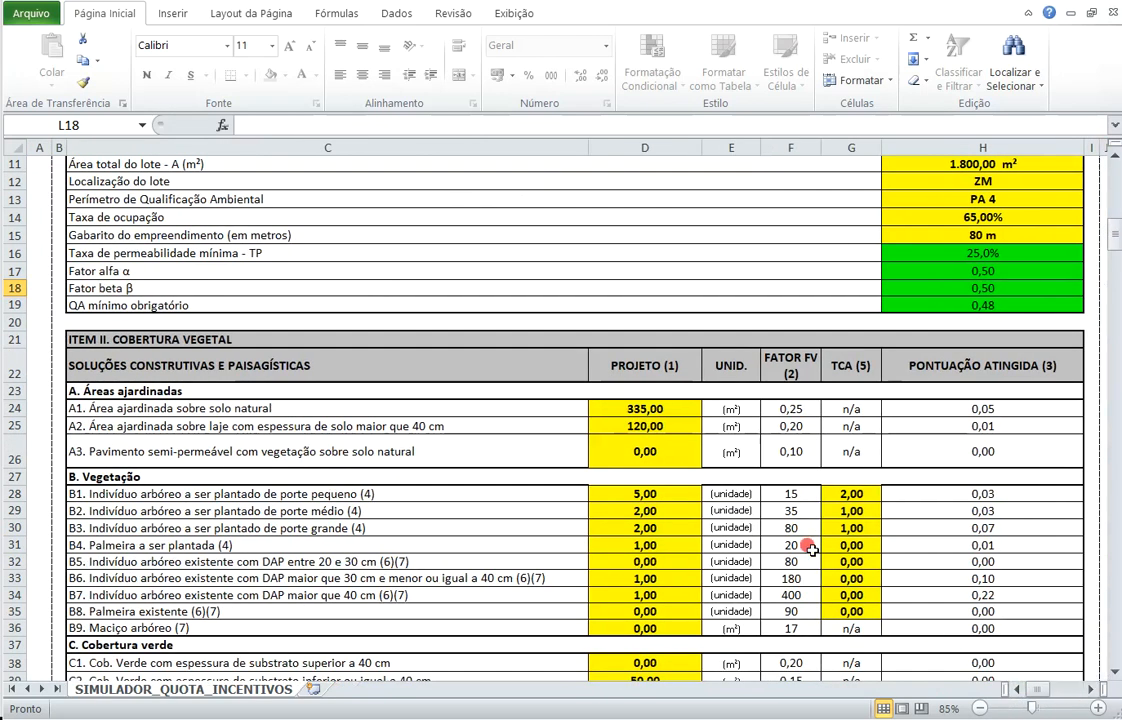
pyautogui.scroll(-4, 792, 454)
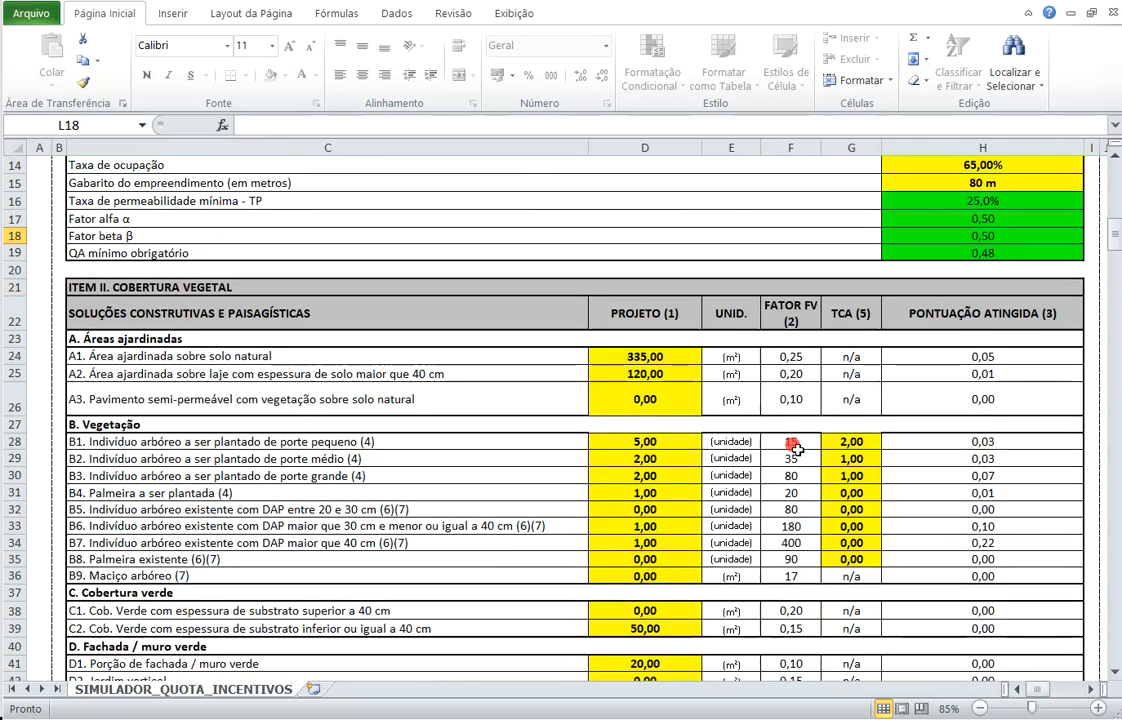
pyautogui.scroll(-4, 792, 447)
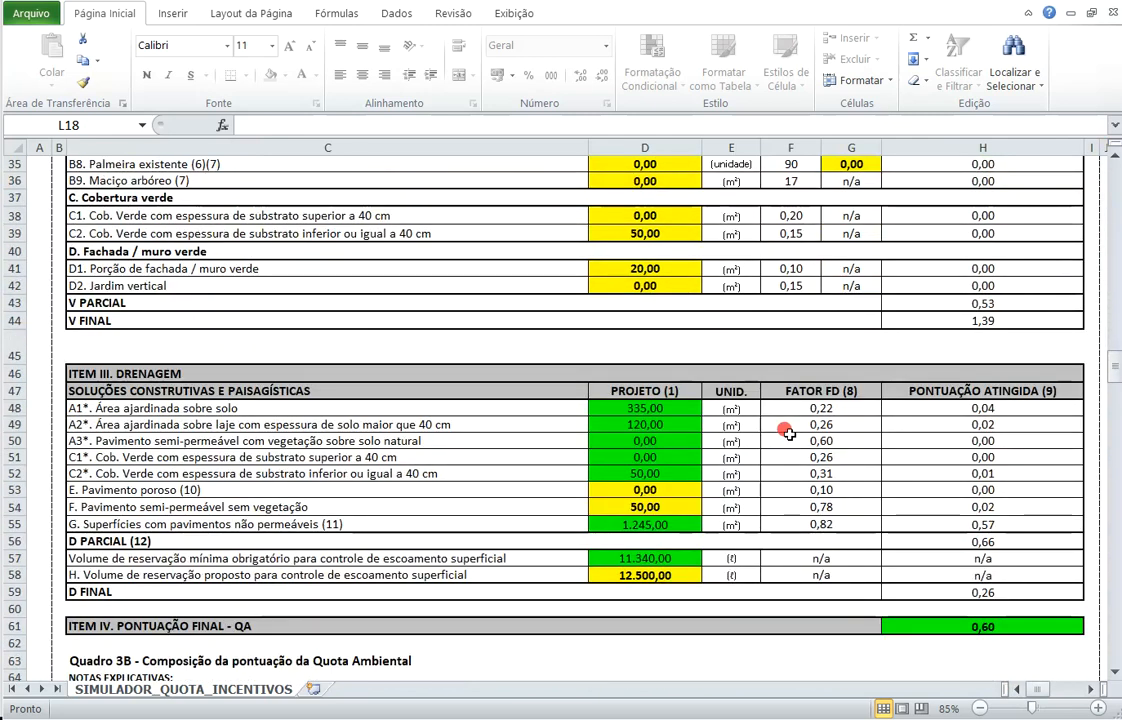
pyautogui.scroll(11, 789, 432)
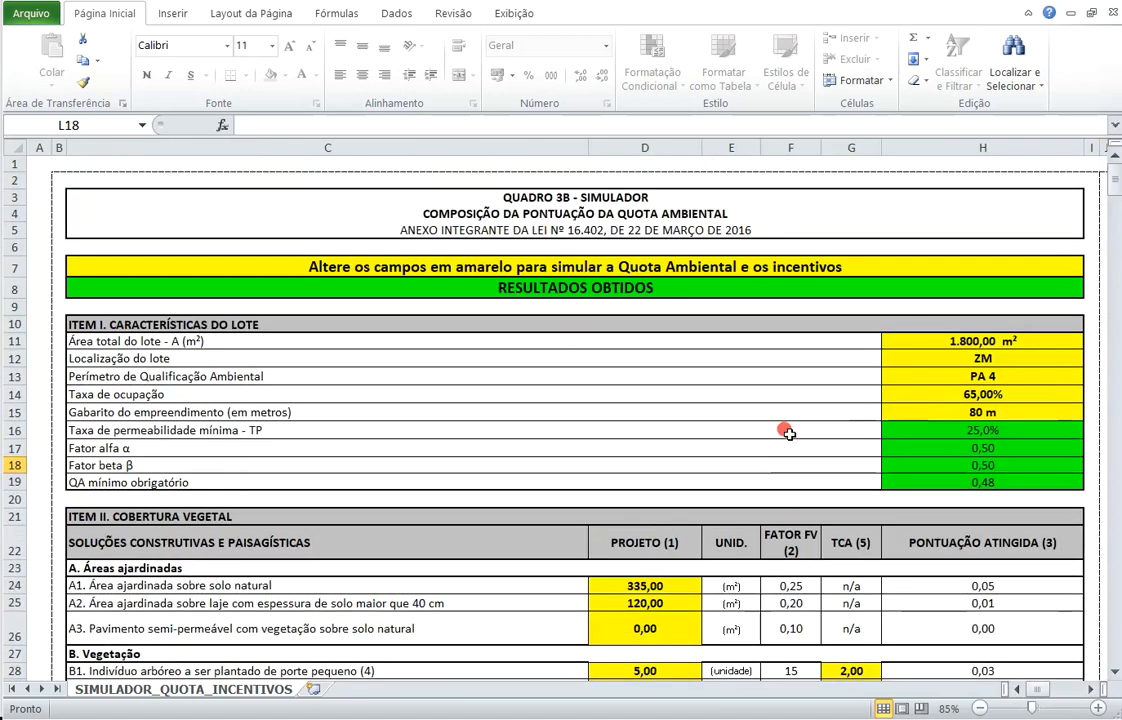
pyautogui.moveTo(1027, 697); pyautogui.dragTo(1067, 694)
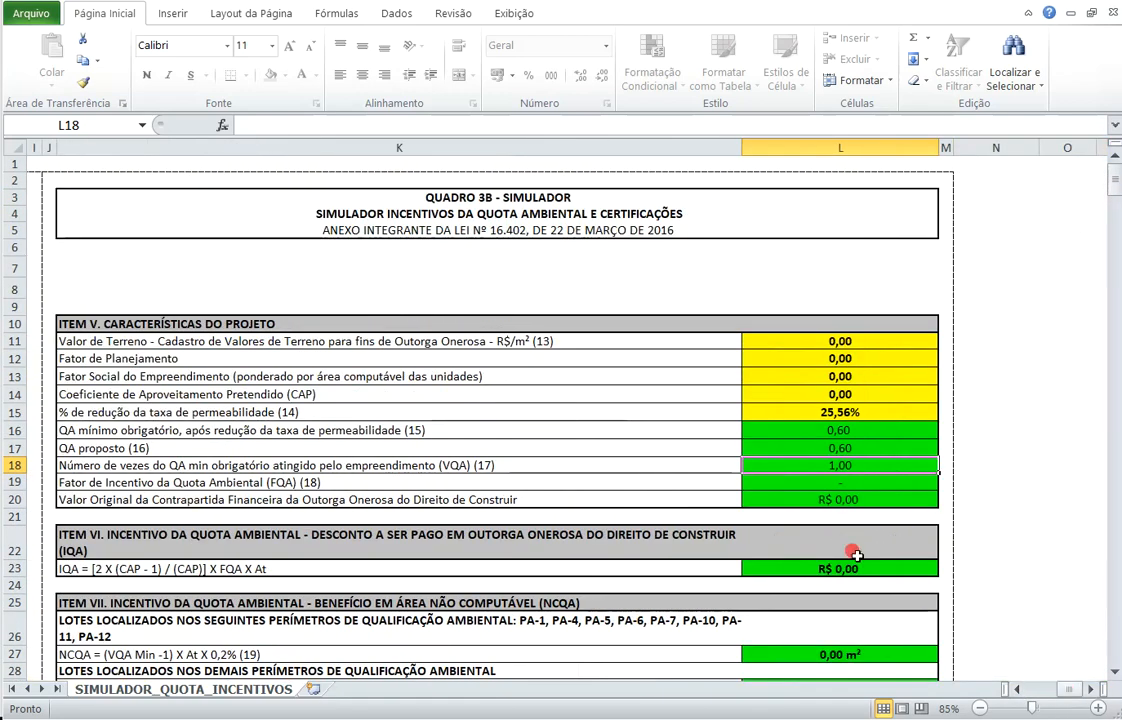
pyautogui.click(783, 342)
pyautogui.moveTo(783, 342); pyautogui.dragTo(783, 393)
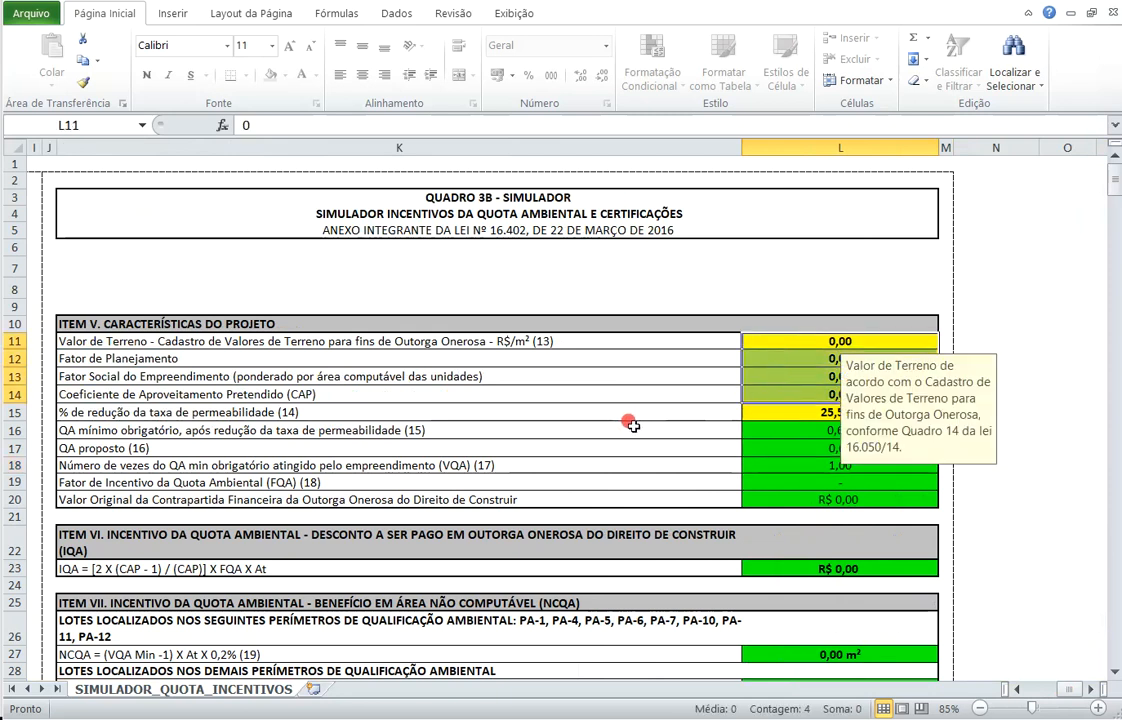
pyautogui.click(503, 340)
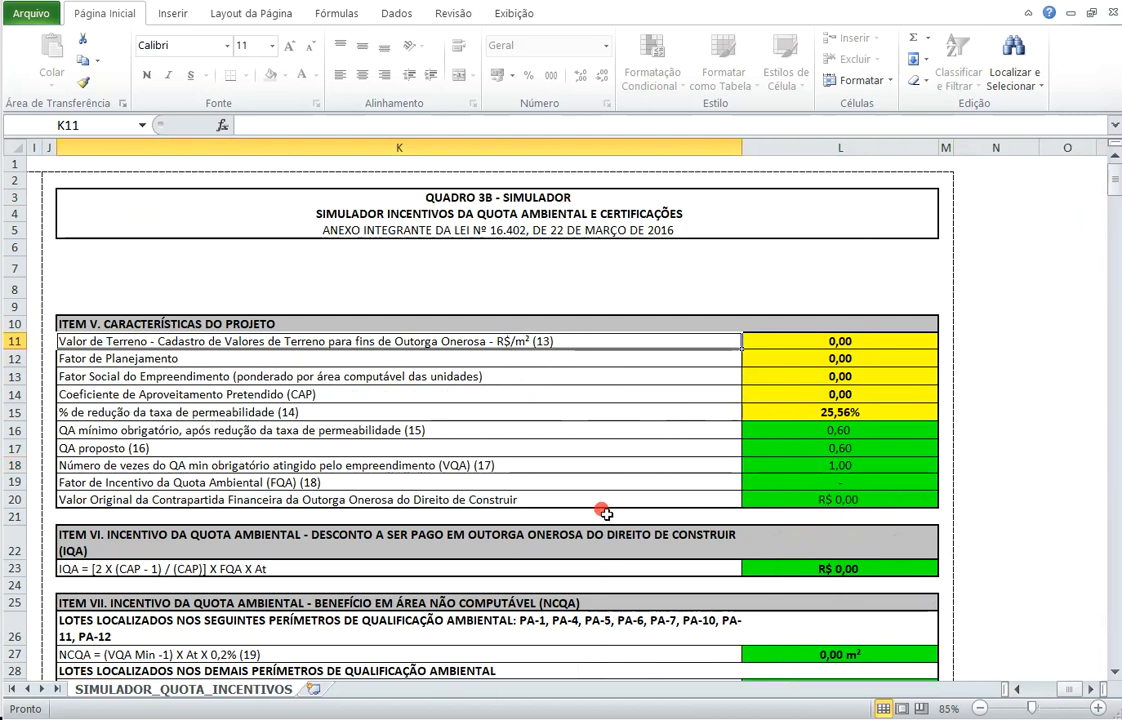
pyautogui.click(748, 465)
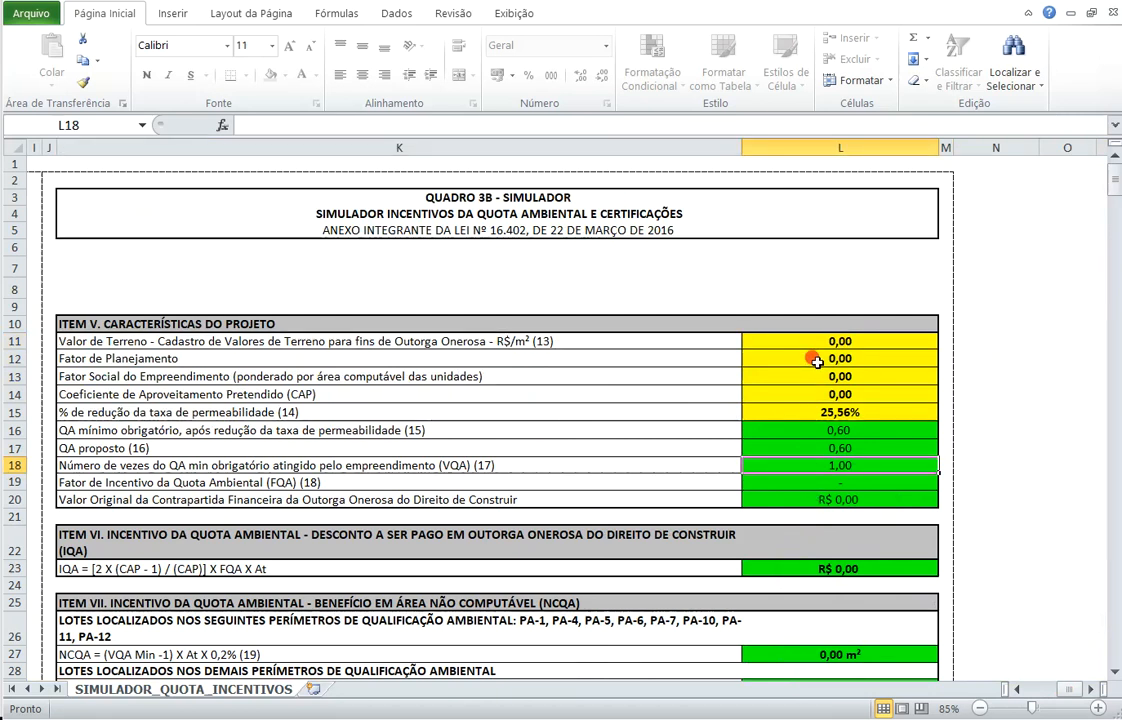
# Step: Fill in Item V with land value 3130 R$/m², planning factor 0,7, social factor 1 and intended floor area ratio (CAP) 2
pyautogui.click(742, 340)
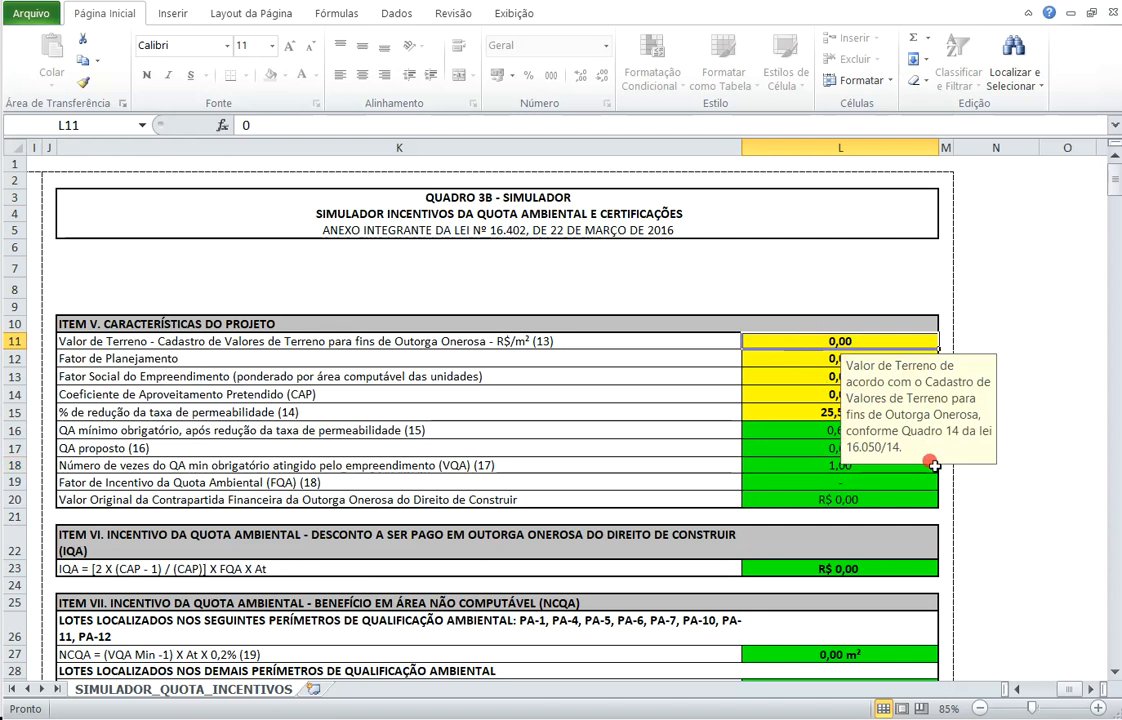
pyautogui.write('3130')
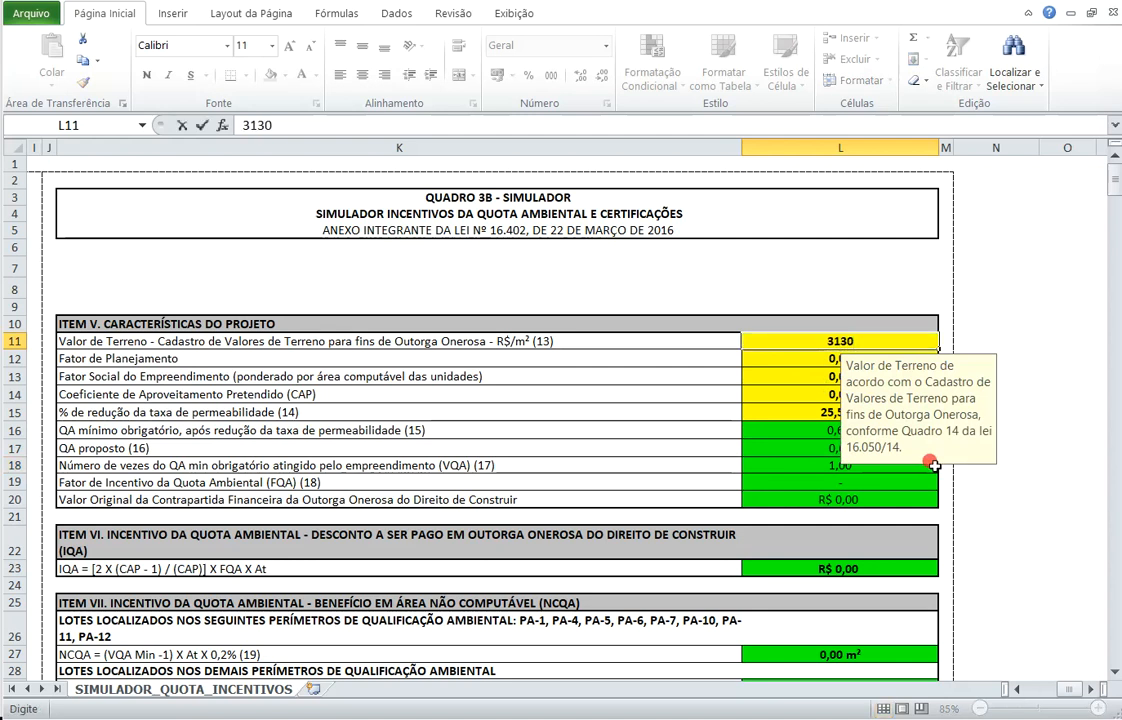
pyautogui.press('Return')
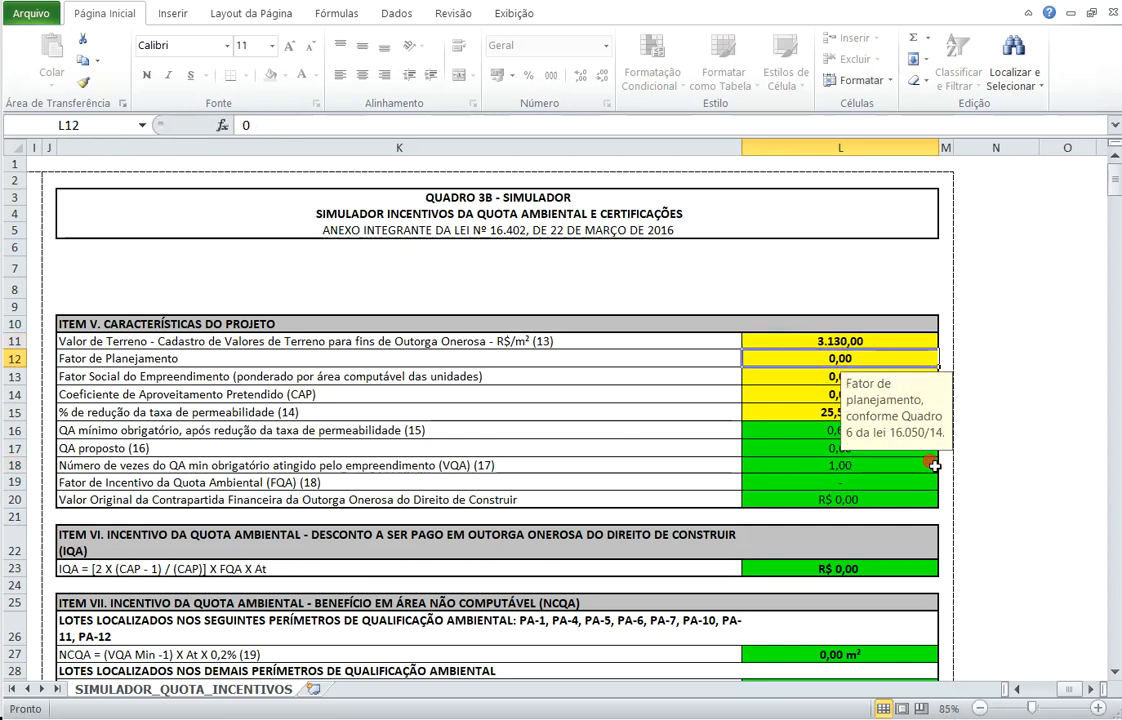
pyautogui.write('0,7')
pyautogui.press('Return')
pyautogui.write('1')
pyautogui.press('Return')
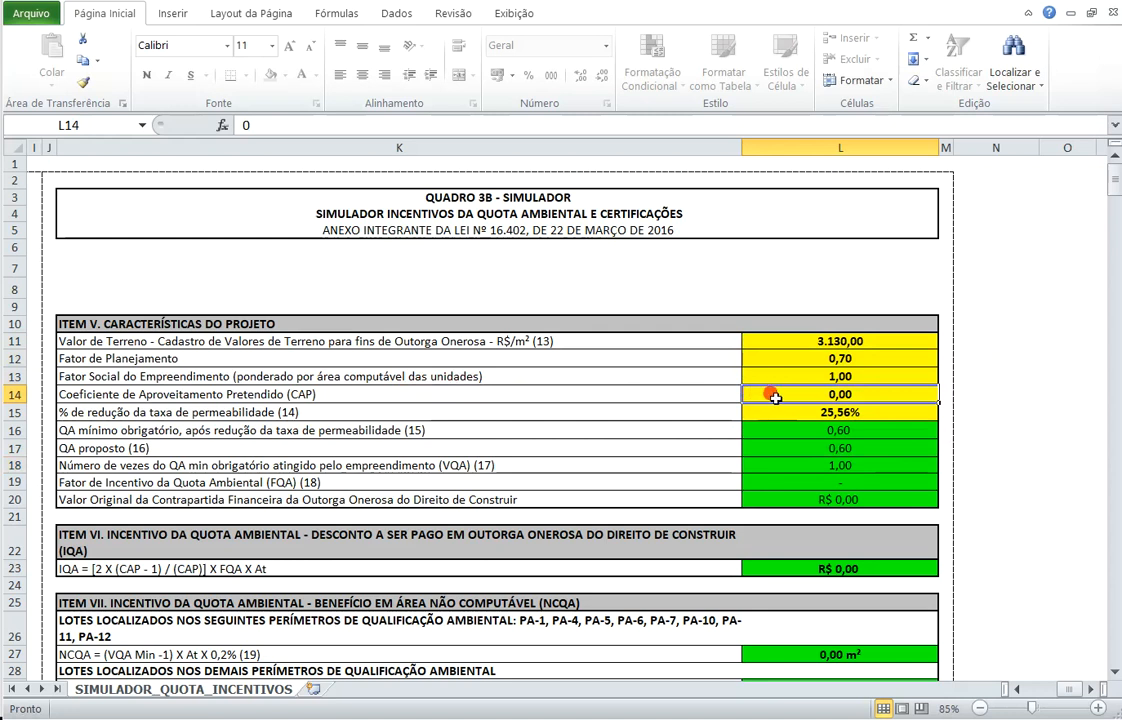
pyautogui.write('2')
pyautogui.press('Return')
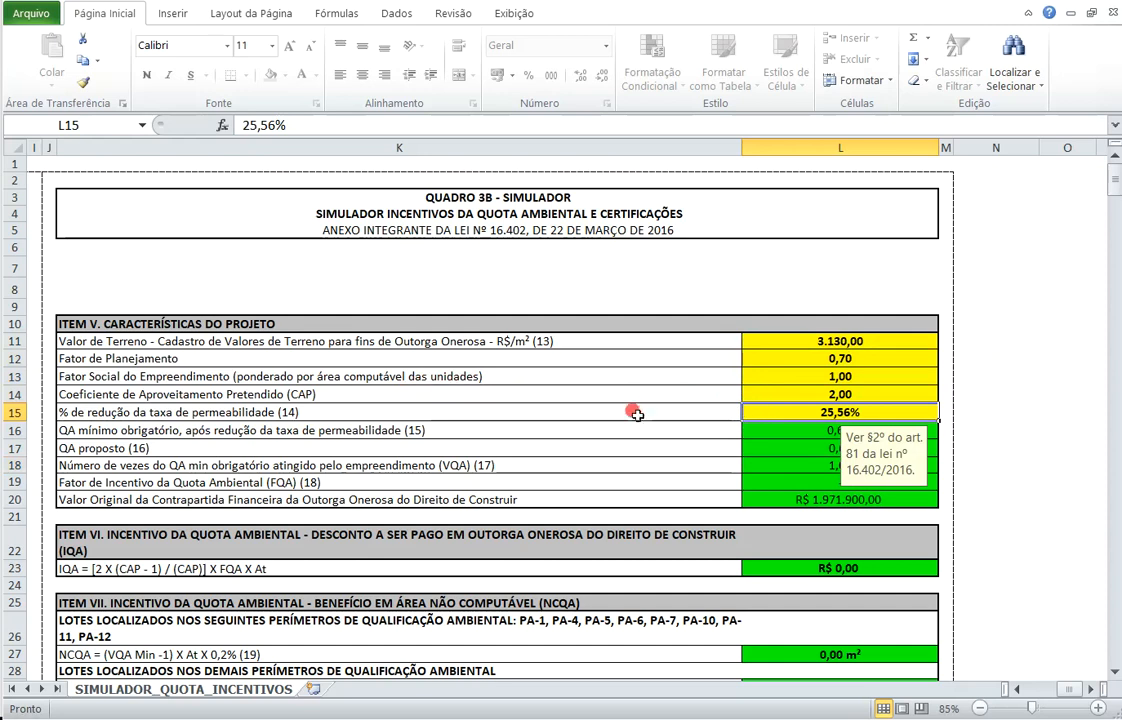
# Step: Examine the VQA in Item V and the Quota Ambiental incentive (IQA) discount in Item VI
pyautogui.scroll(-3, 643, 401)
pyautogui.click(650, 322)
pyautogui.click(800, 309)
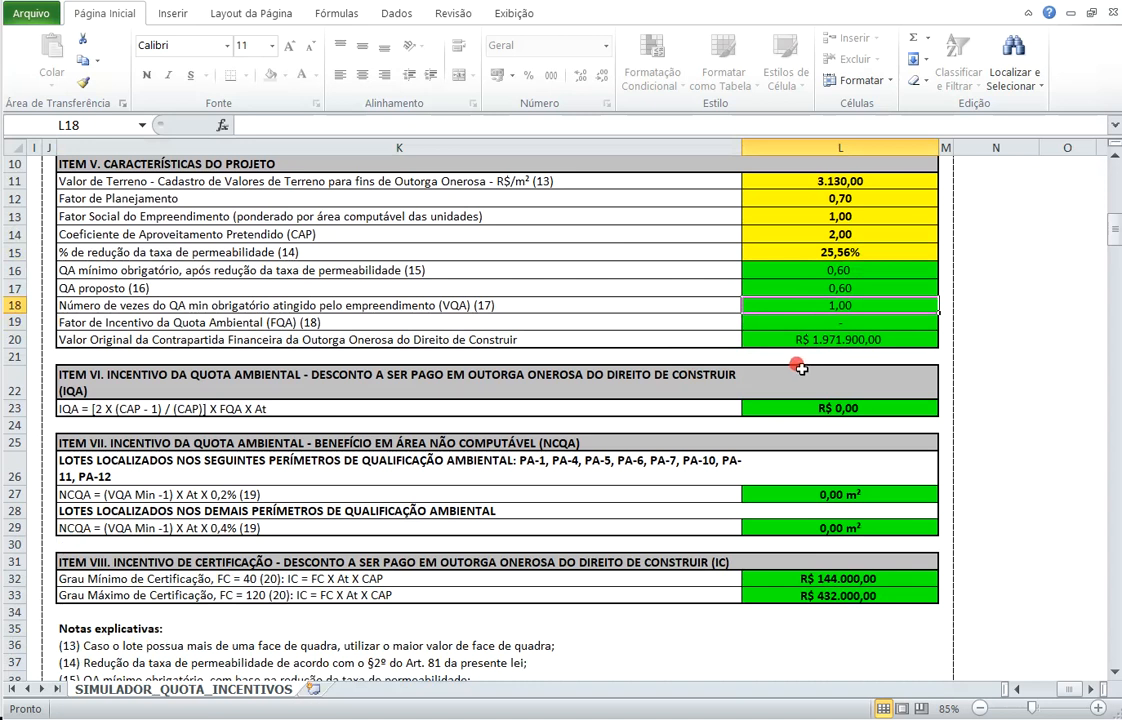
pyautogui.click(181, 389)
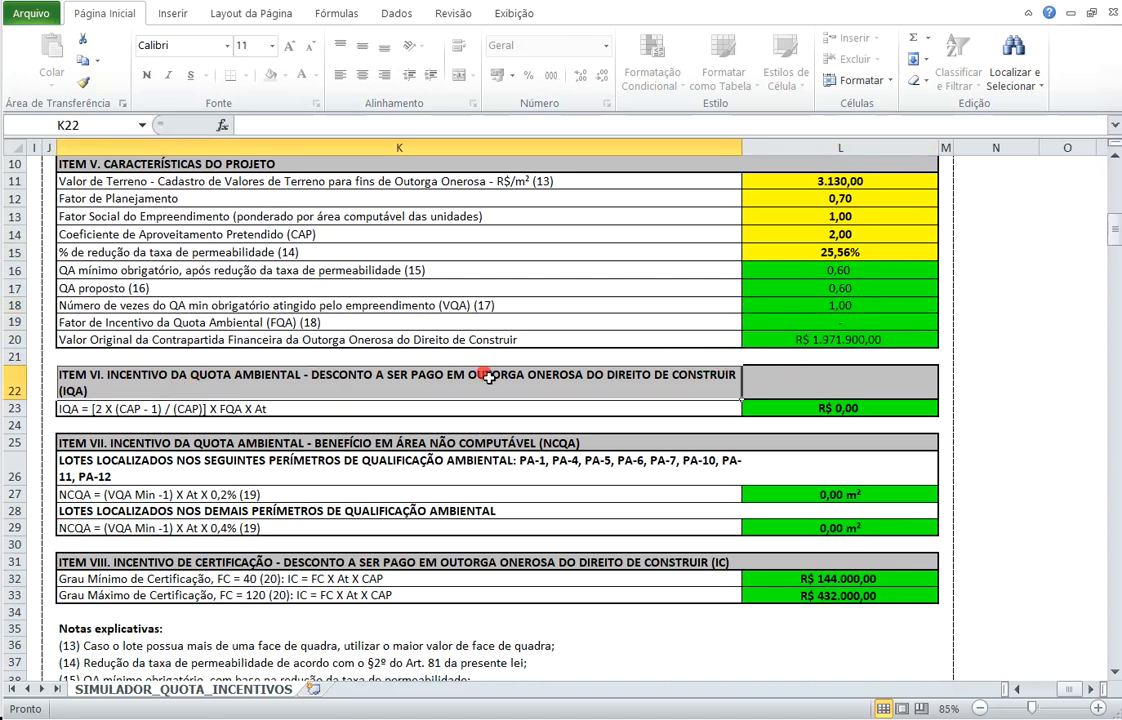
# Step: Set the proposed runoff reservation volume (H) in Item III to 30.000 litres
pyautogui.click(802, 409)
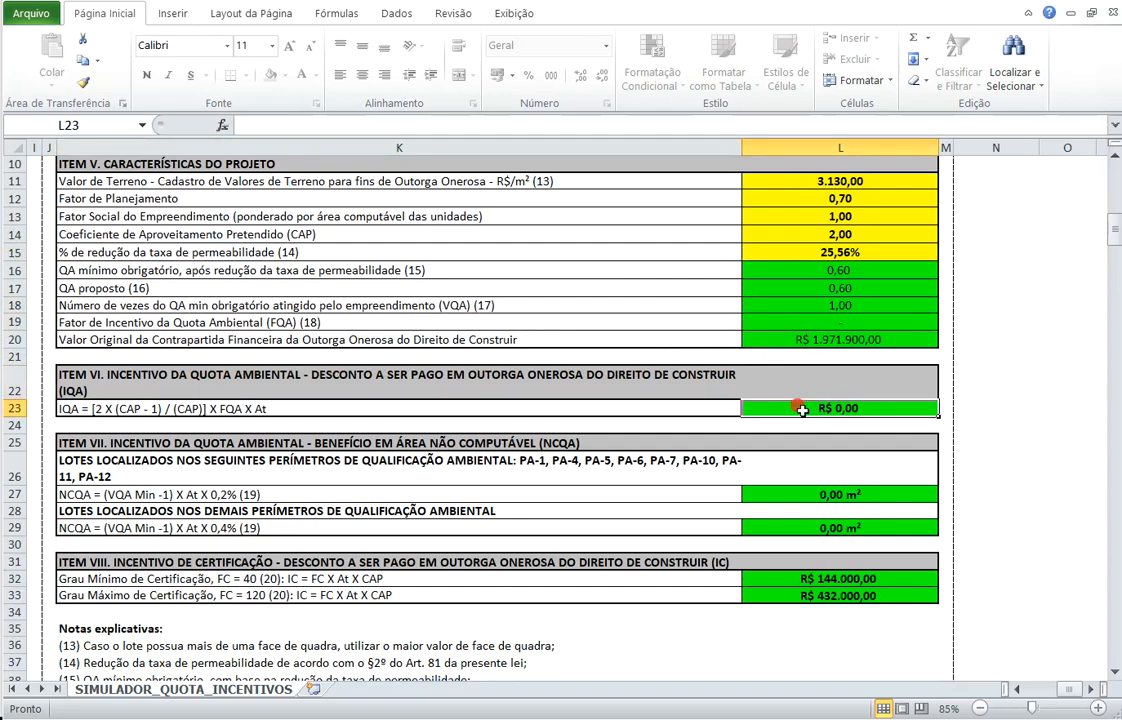
pyautogui.scroll(-4, 741, 418)
pyautogui.click(1062, 689)
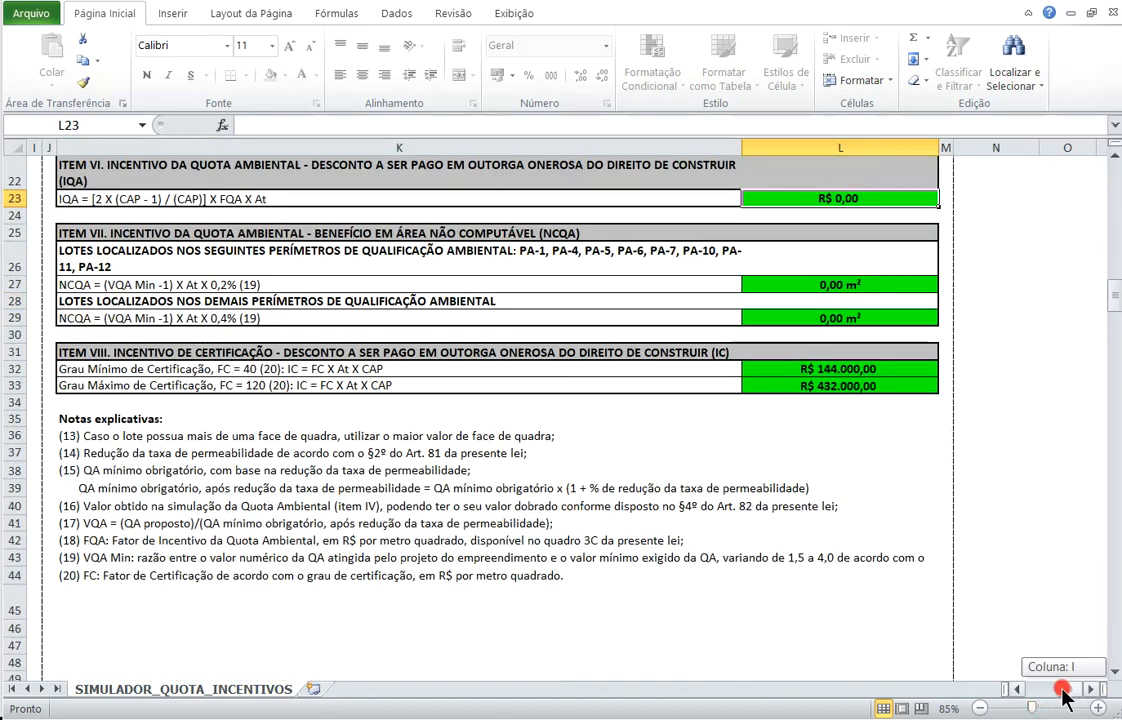
pyautogui.moveTo(1062, 689); pyautogui.dragTo(1035, 689)
pyautogui.scroll(-5, 816, 400)
pyautogui.click(665, 542)
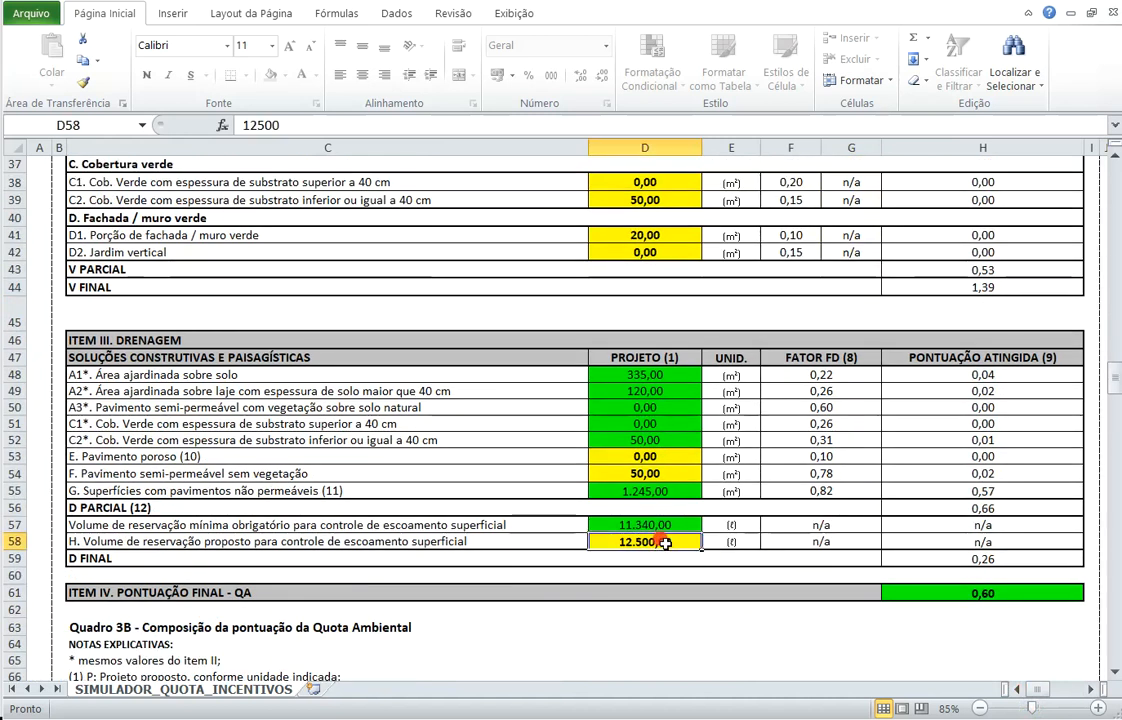
pyautogui.write('30000')
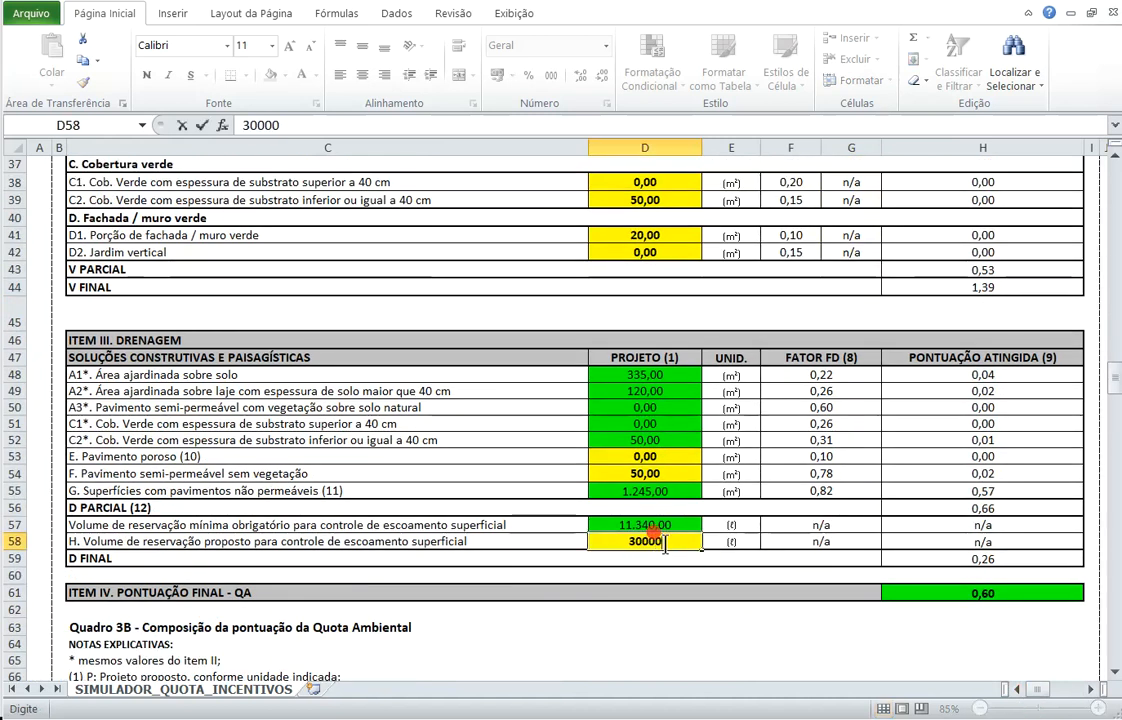
pyautogui.press('Return')
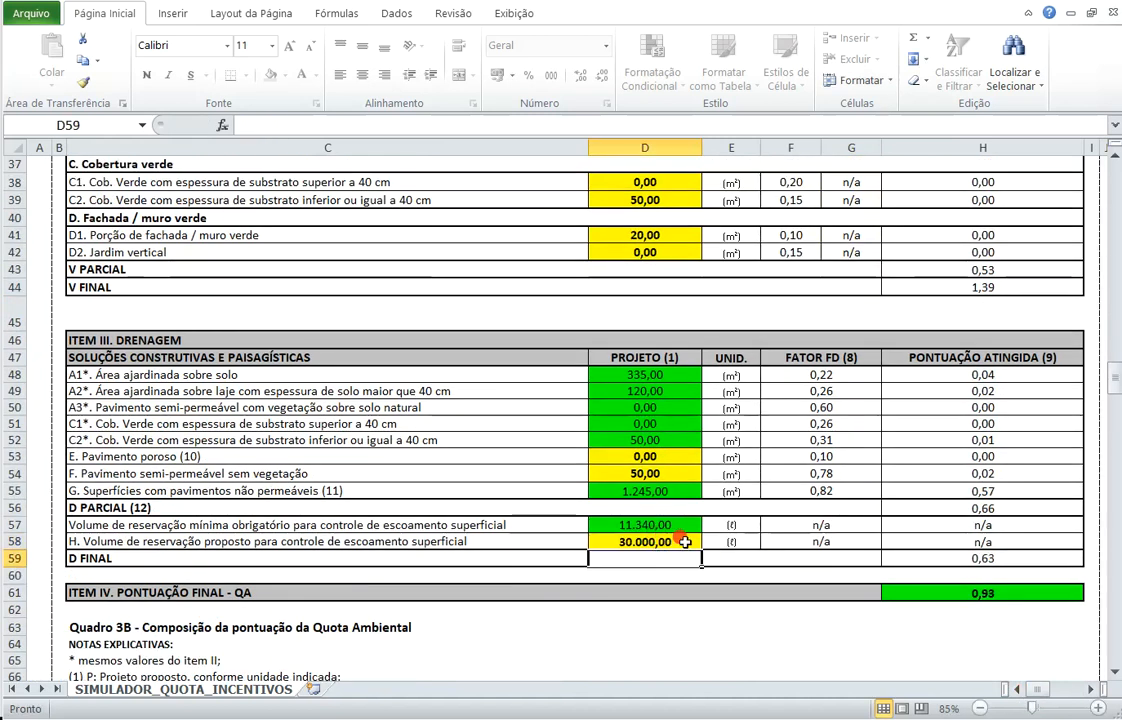
pyautogui.click(655, 541)
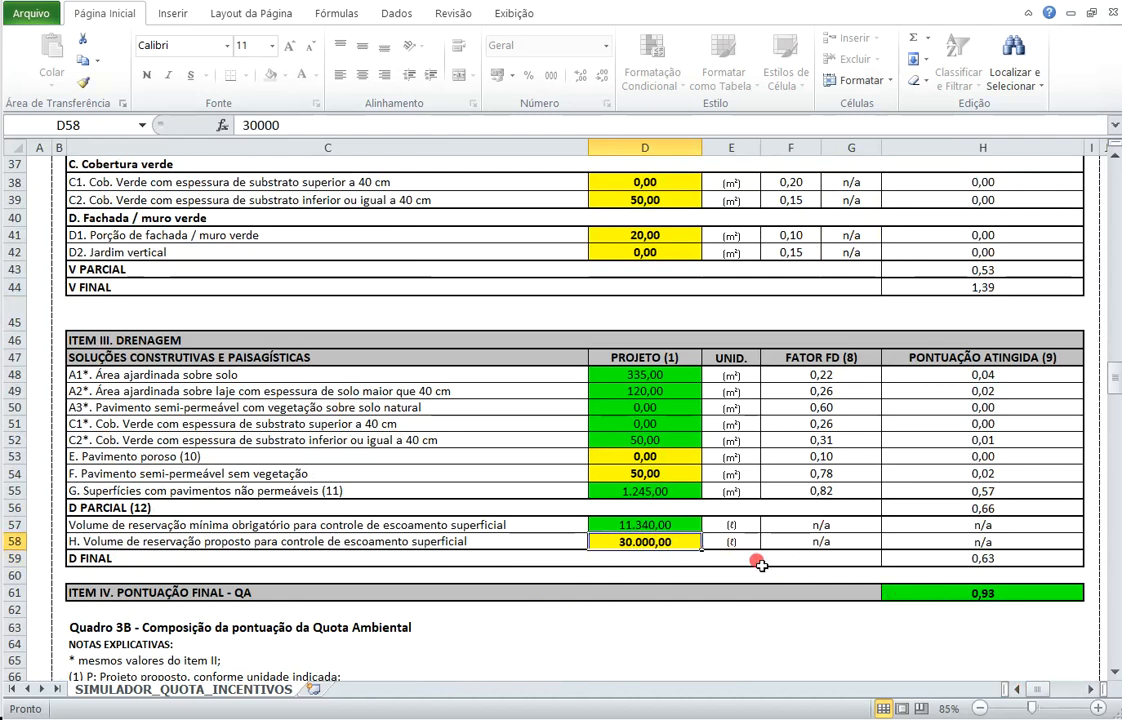
# Step: Check the final QA score, the IQA discount, both NCQA area benefits and the VQA against the proposed reservation volume
pyautogui.click(915, 593)
pyautogui.moveTo(1027, 689); pyautogui.dragTo(1061, 690)
pyautogui.scroll(6, 617, 522)
pyautogui.scroll(1, 630, 510)
pyautogui.click(776, 467)
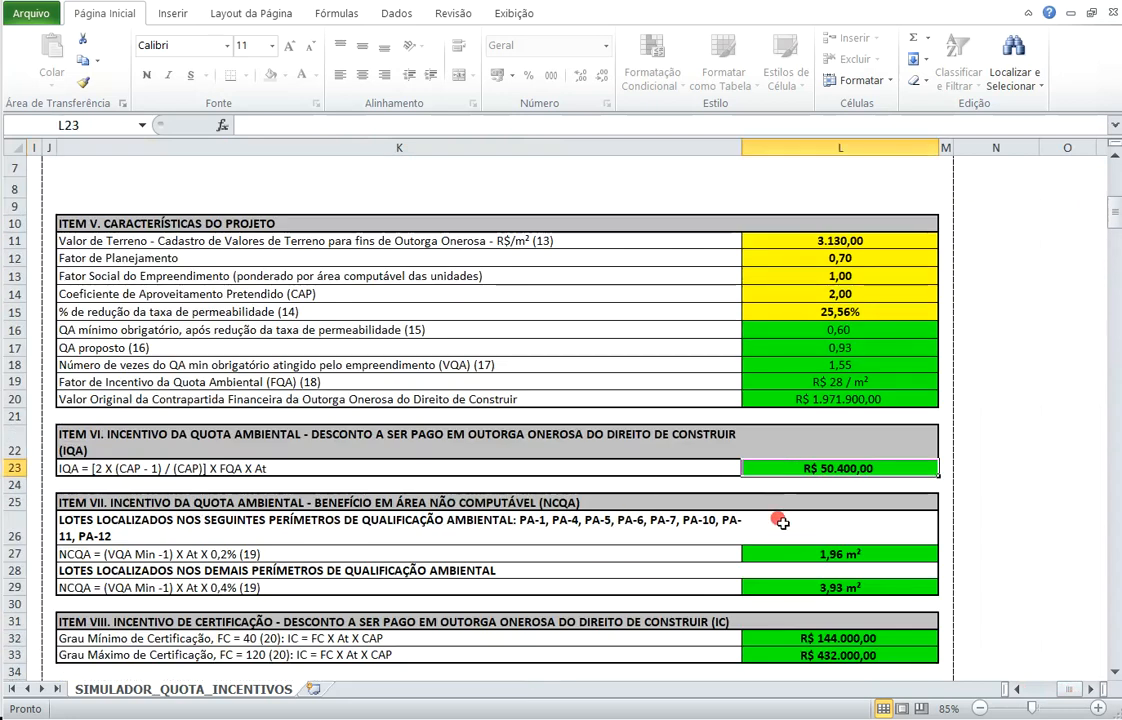
pyautogui.scroll(-2, 769, 498)
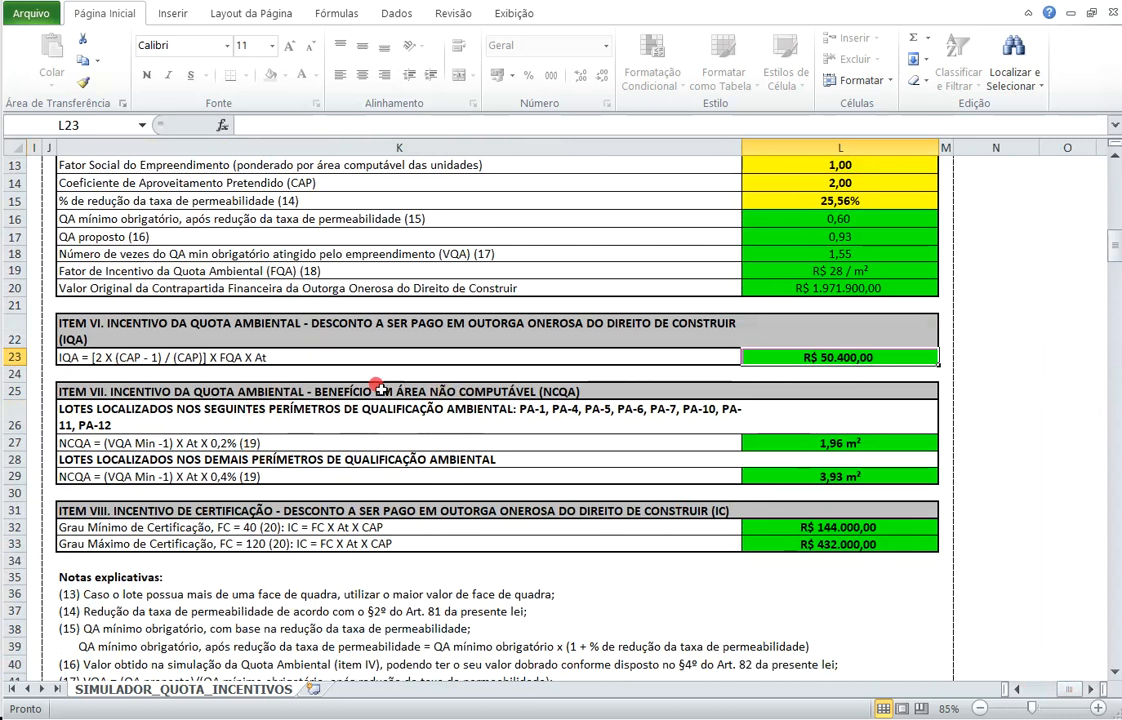
pyautogui.scroll(2, 788, 435)
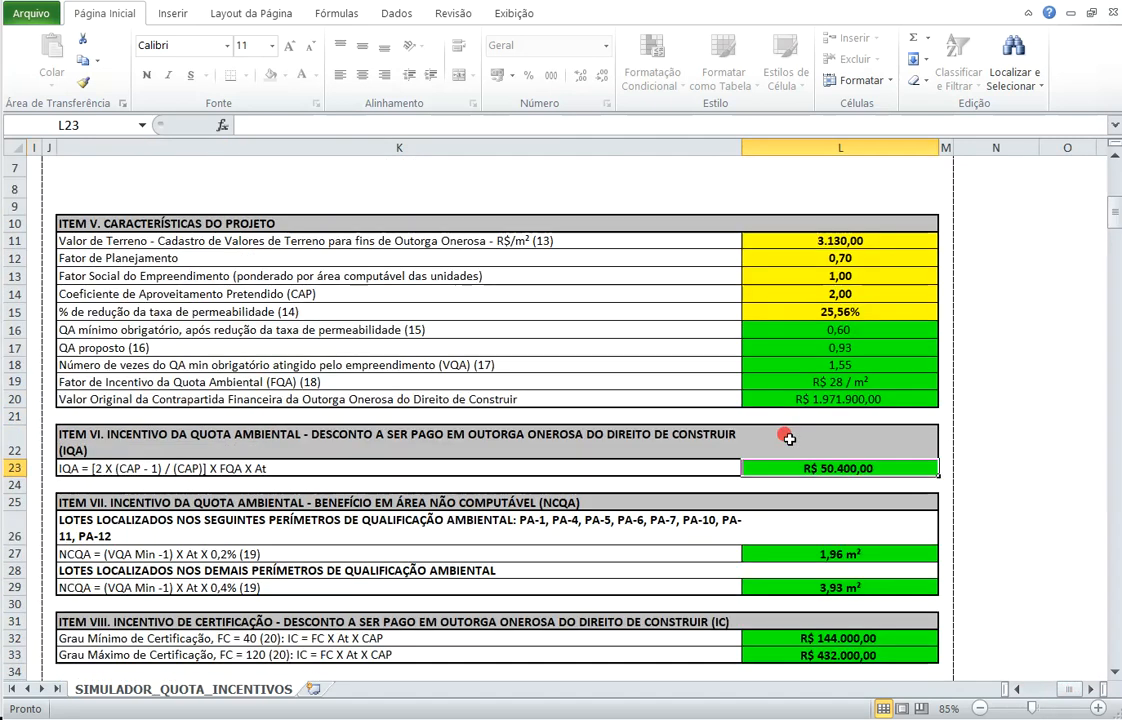
pyautogui.click(815, 553)
pyautogui.click(818, 588)
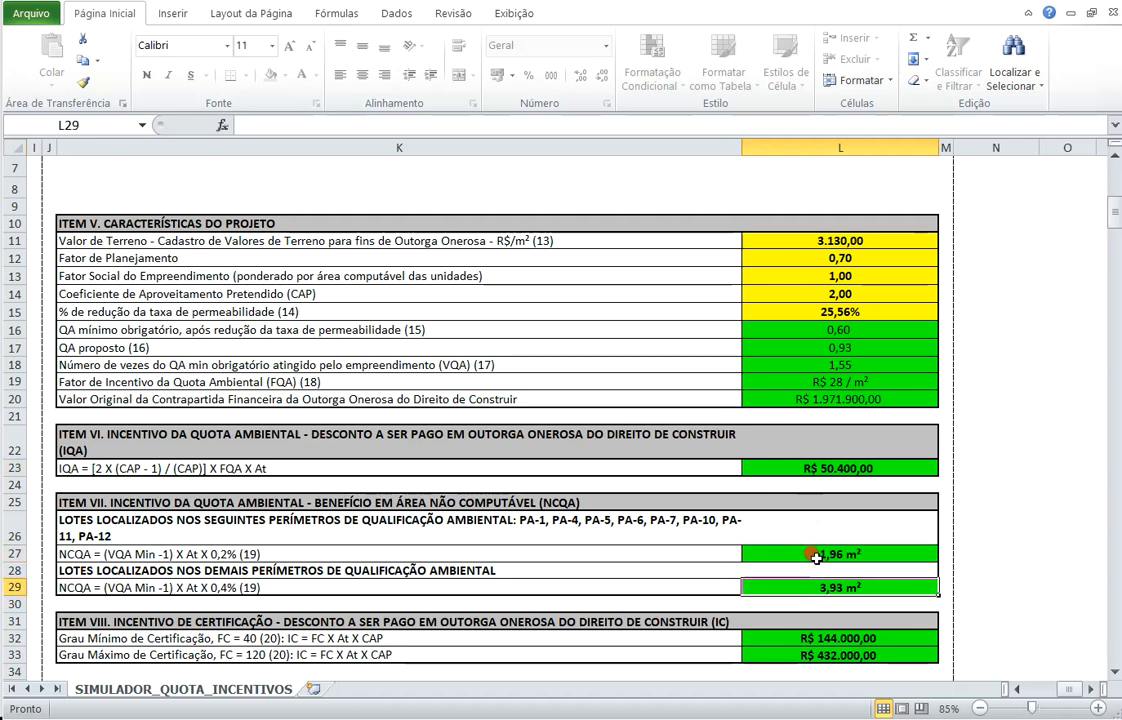
pyautogui.click(843, 366)
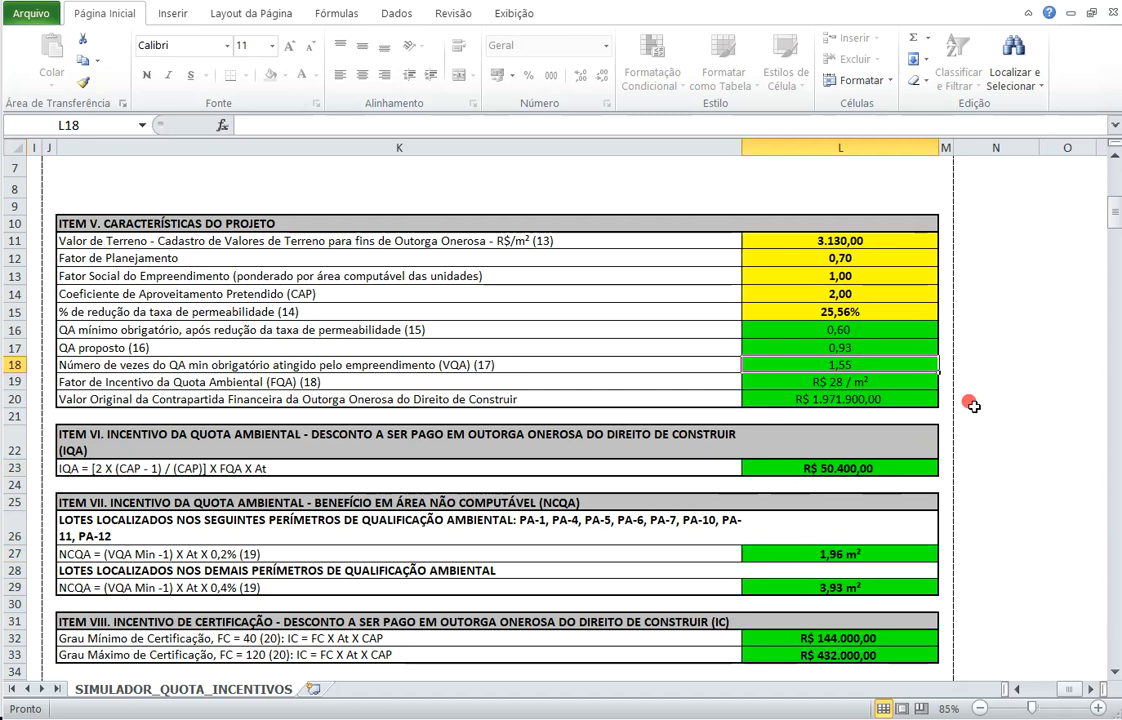
pyautogui.click(1008, 393)
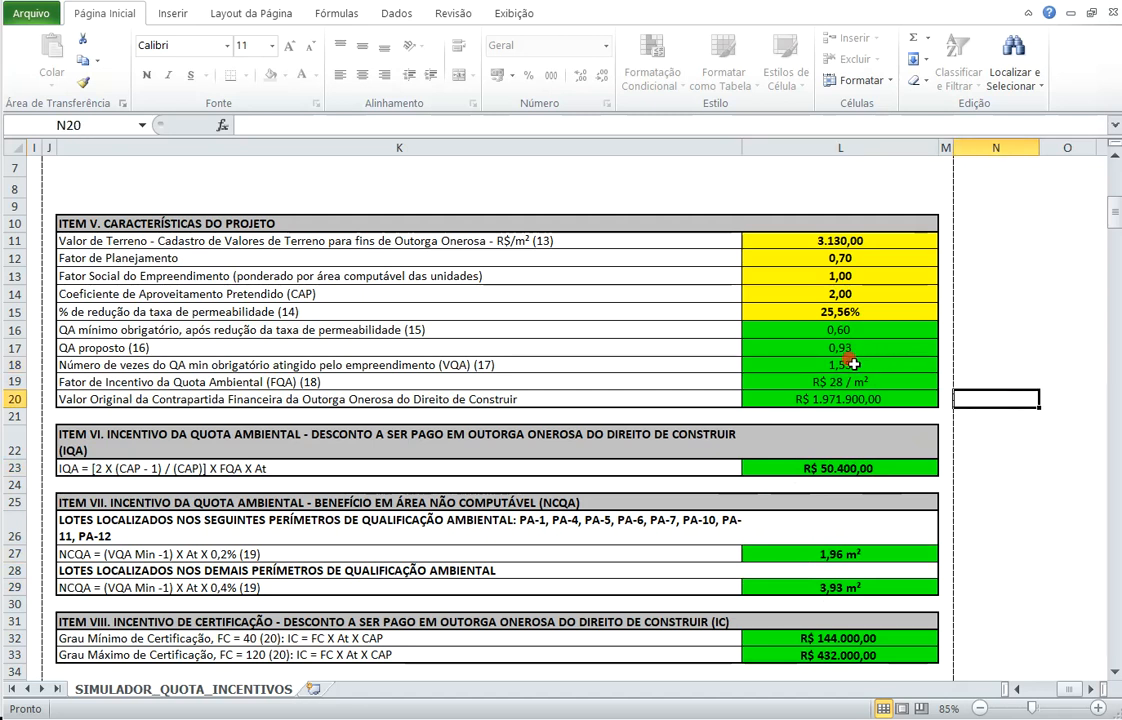
pyautogui.click(851, 365)
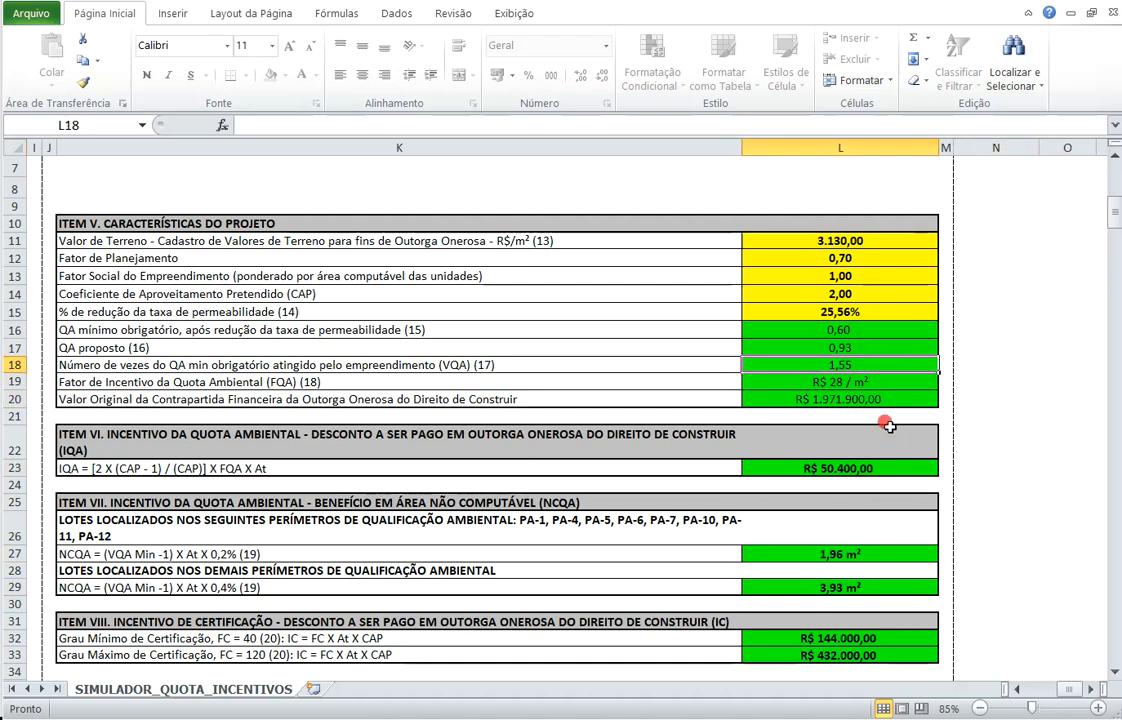
# Step: Set the proposed runoff reservation volume (H) in Item III back to 12.500 litres
pyautogui.moveTo(1067, 690); pyautogui.dragTo(1001, 692)
pyautogui.scroll(-8, 872, 514)
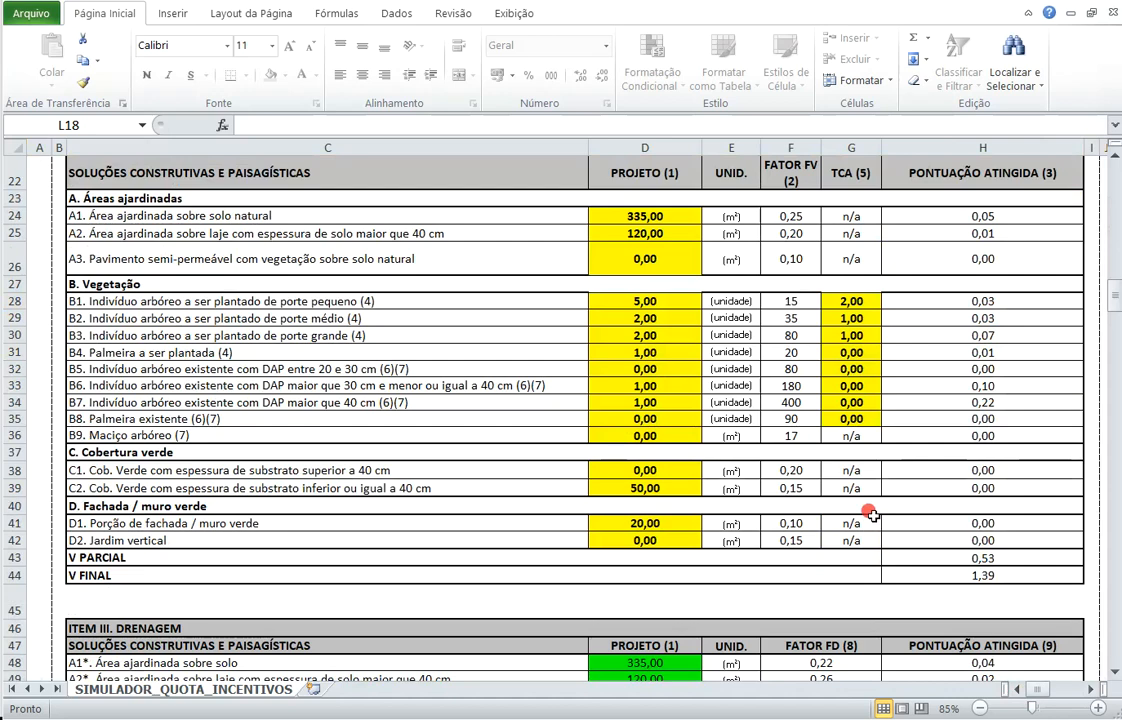
pyautogui.click(680, 642)
pyautogui.write('1')
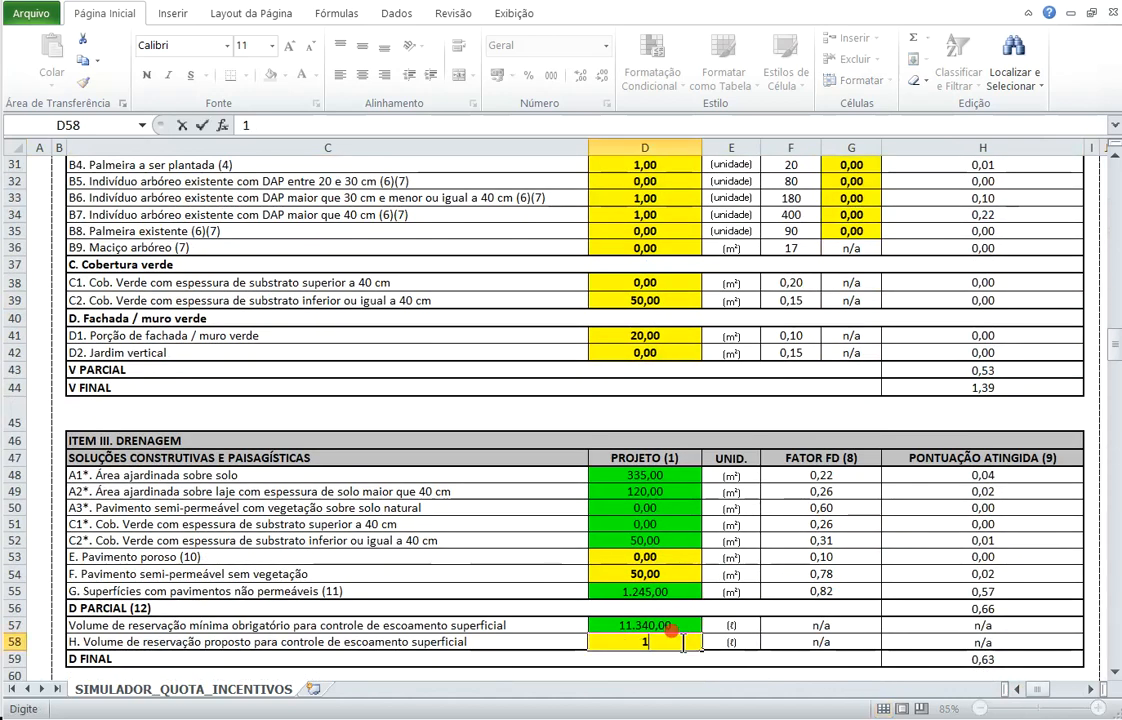
pyautogui.write('2500')
pyautogui.press('Return')
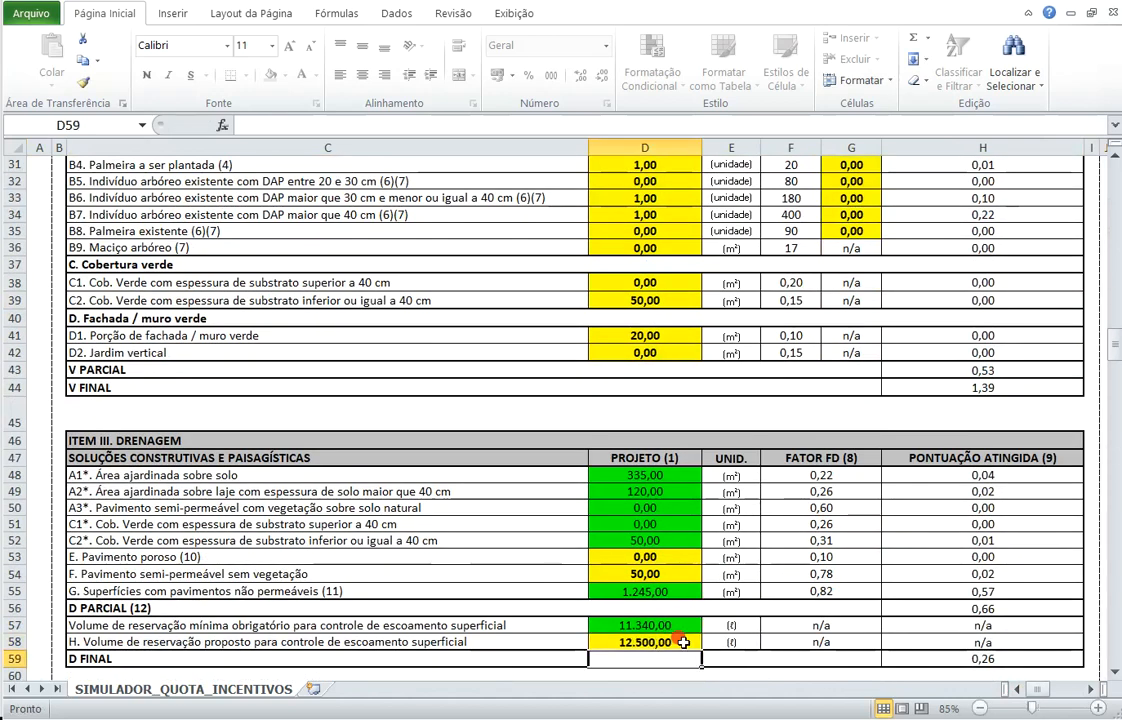
# Step: Set the land value, planning factor, social factor and intended floor area ratio (CAP) in Item V to 0
pyautogui.scroll(10, 611, 451)
pyautogui.moveTo(1045, 690); pyautogui.dragTo(1070, 695)
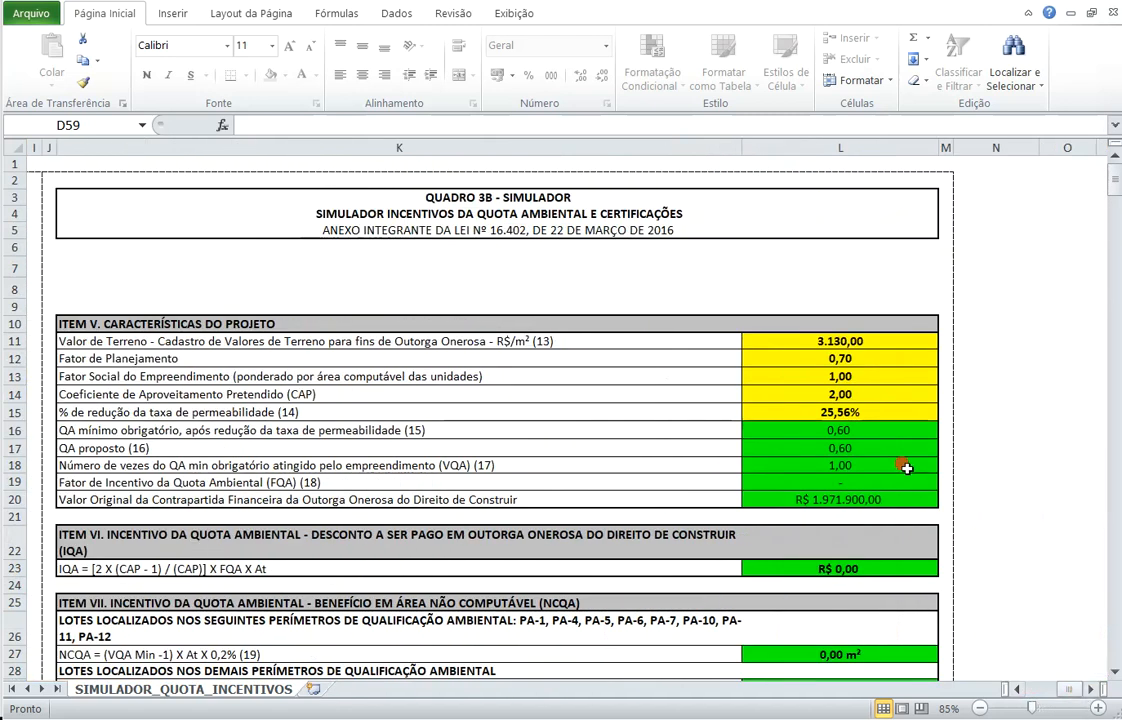
pyautogui.click(830, 338)
pyautogui.write('0')
pyautogui.press('Return')
pyautogui.write('0')
pyautogui.press('Return')
pyautogui.write('0')
pyautogui.press('Return')
pyautogui.write('0')
pyautogui.press('Return')
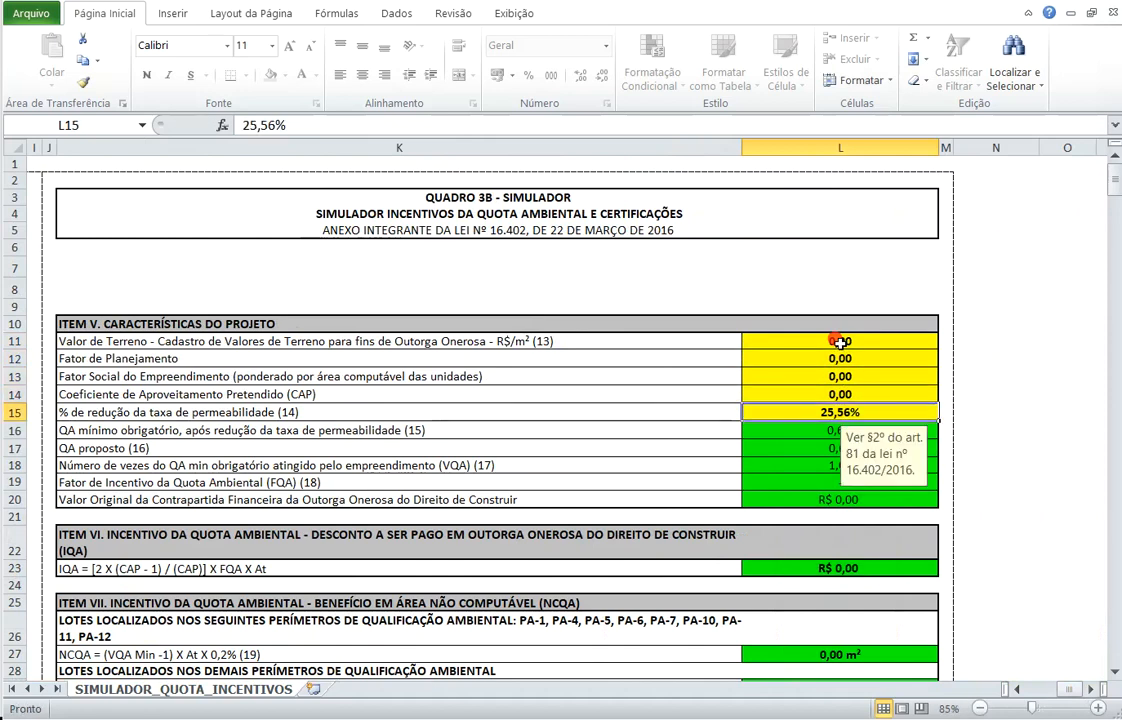
# Step: Review the Item V to VIII incentive results, the Item III drainage entries with volume H, and the final QA score
pyautogui.scroll(-3, 840, 341)
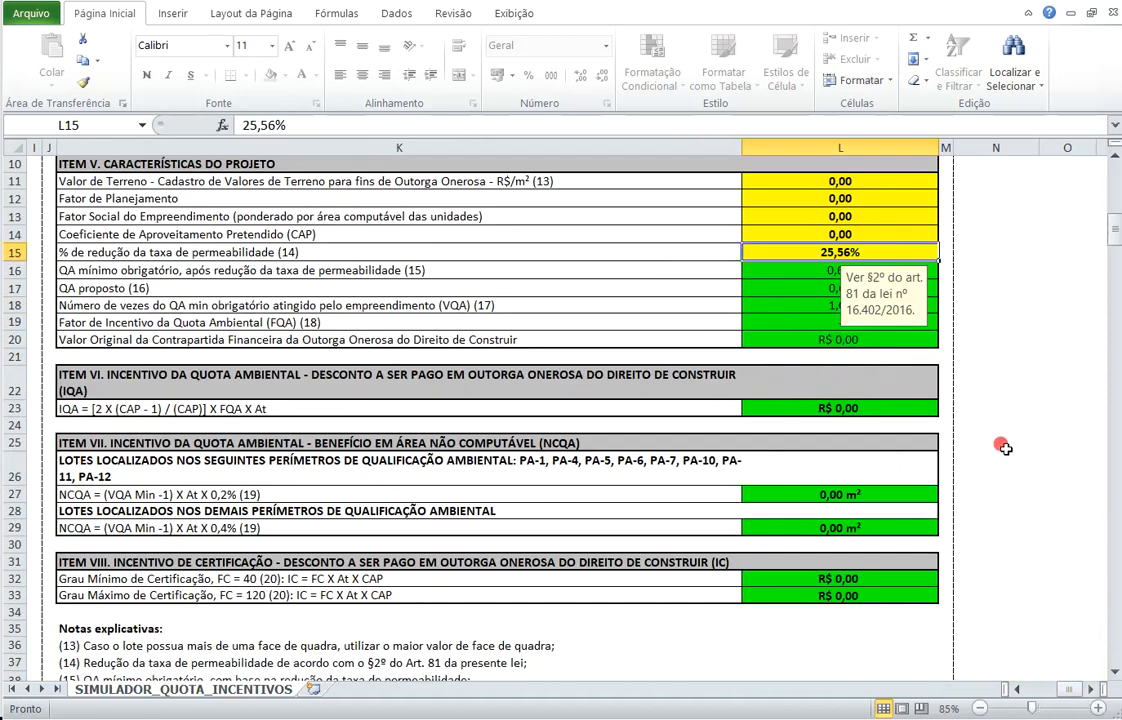
pyautogui.scroll(1, 1003, 447)
pyautogui.scroll(2, 1004, 437)
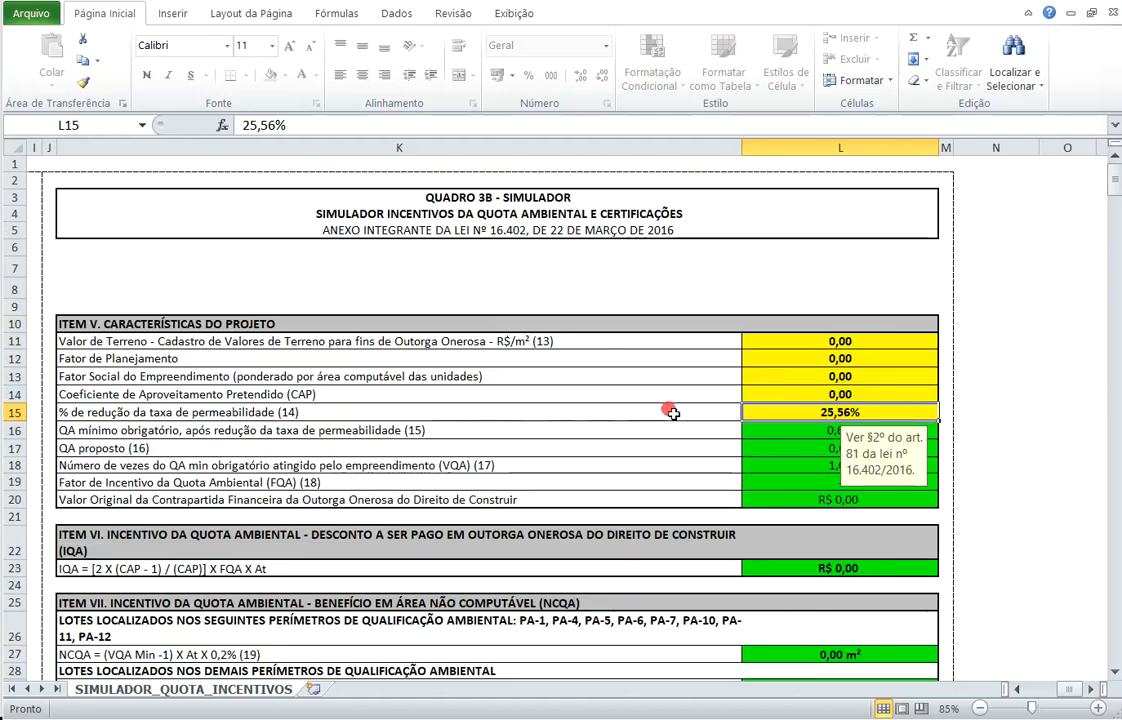
pyautogui.scroll(-3, 666, 345)
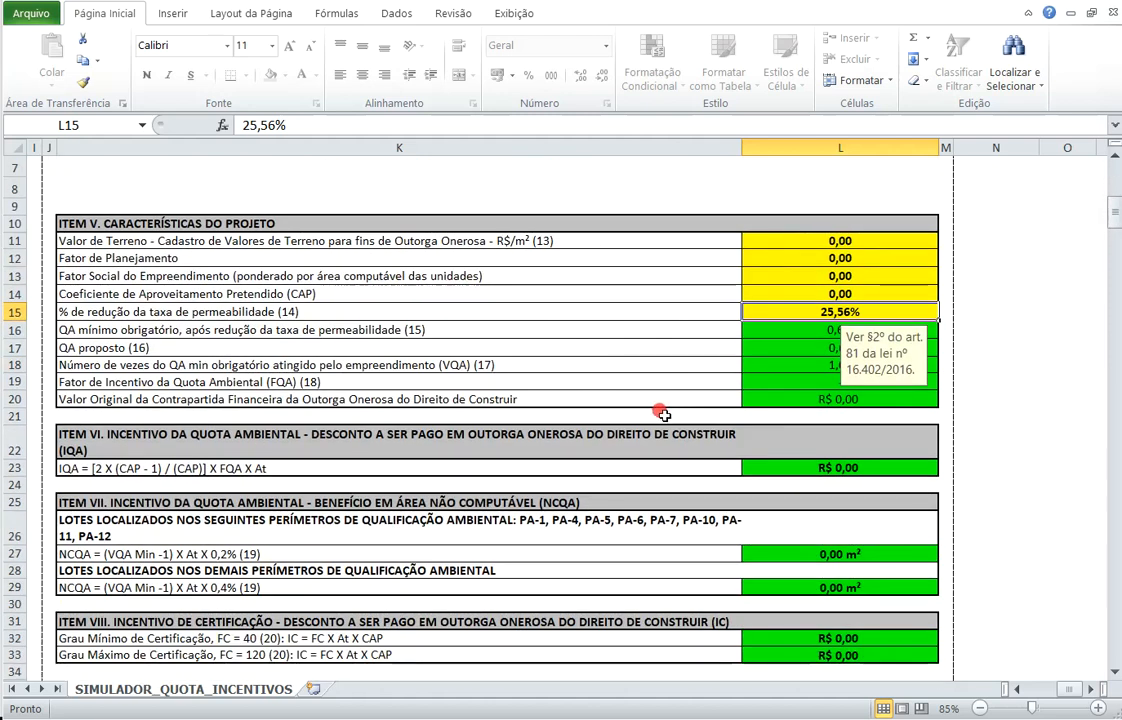
pyautogui.scroll(-4, 656, 420)
pyautogui.moveTo(1068, 689); pyautogui.dragTo(1038, 689)
pyautogui.scroll(-4, 812, 507)
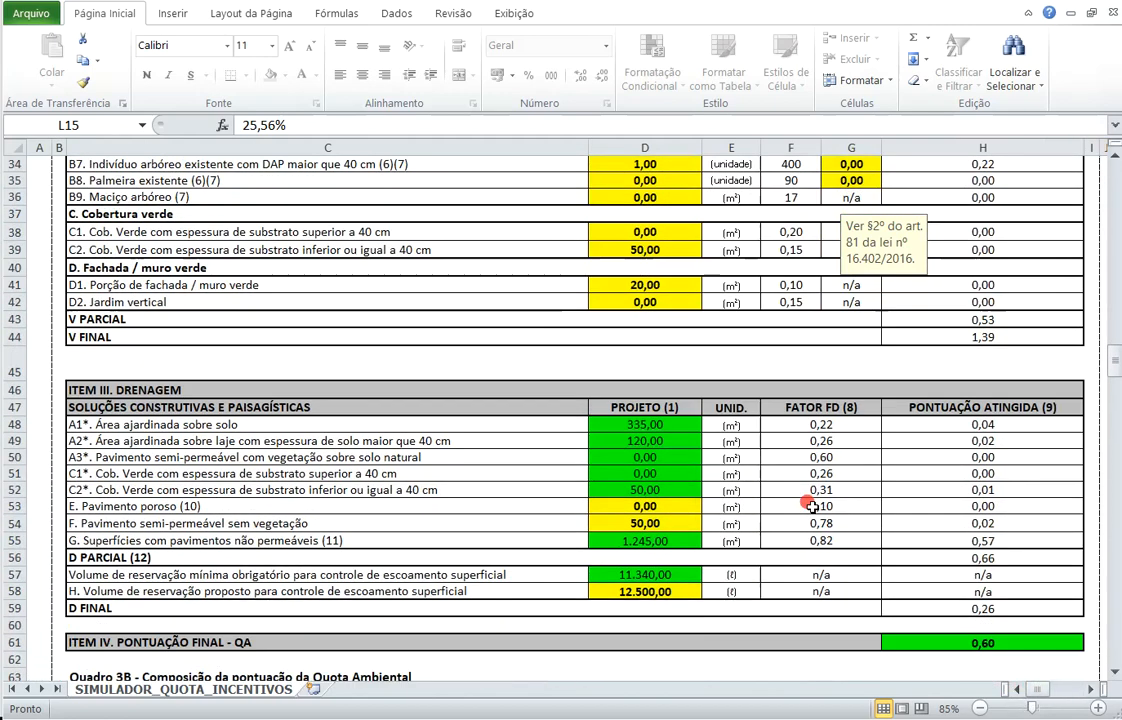
pyautogui.scroll(-1, 809, 489)
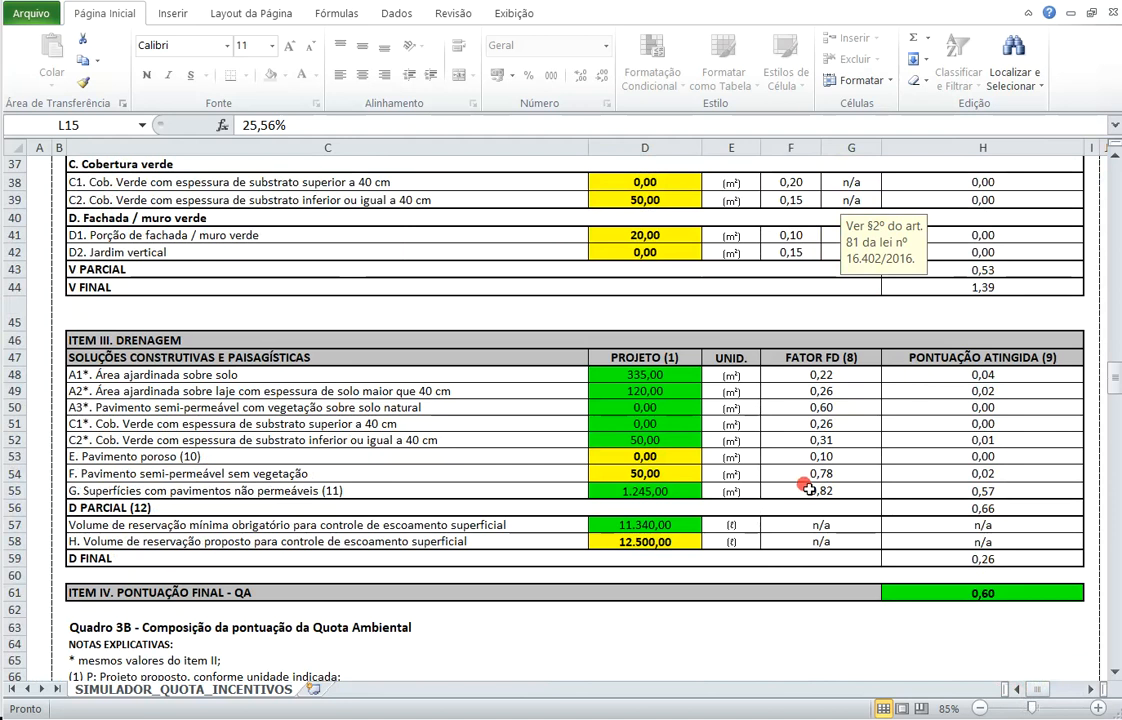
pyautogui.click(655, 541)
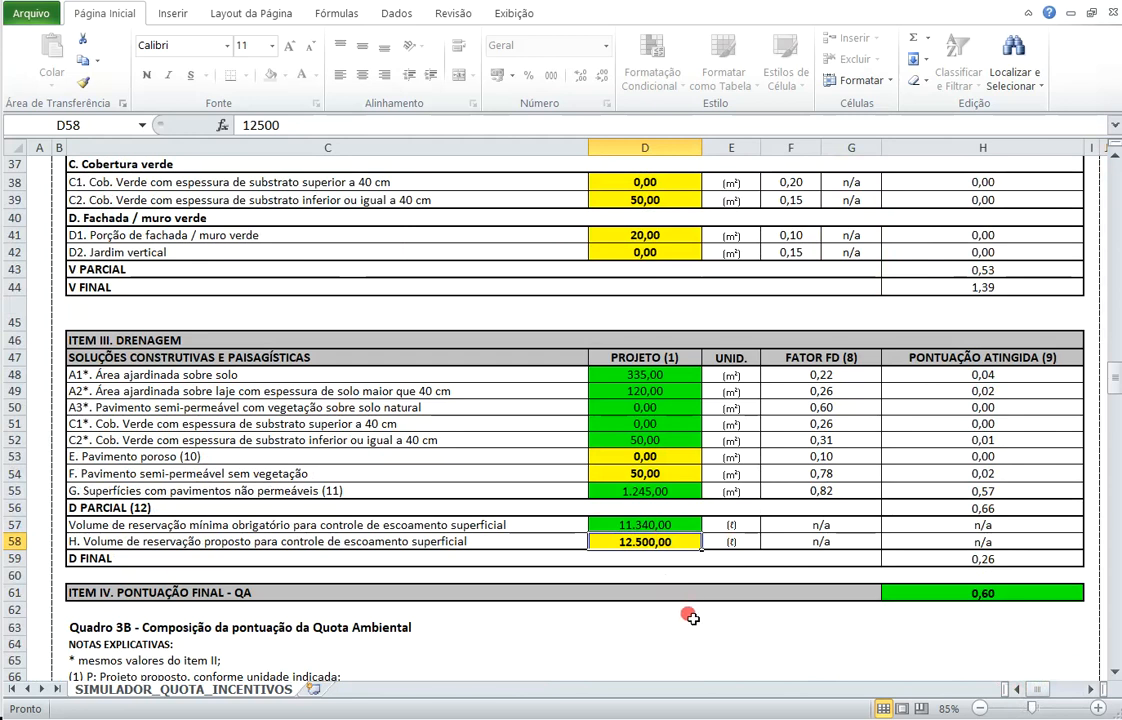
pyautogui.scroll(12, 697, 605)
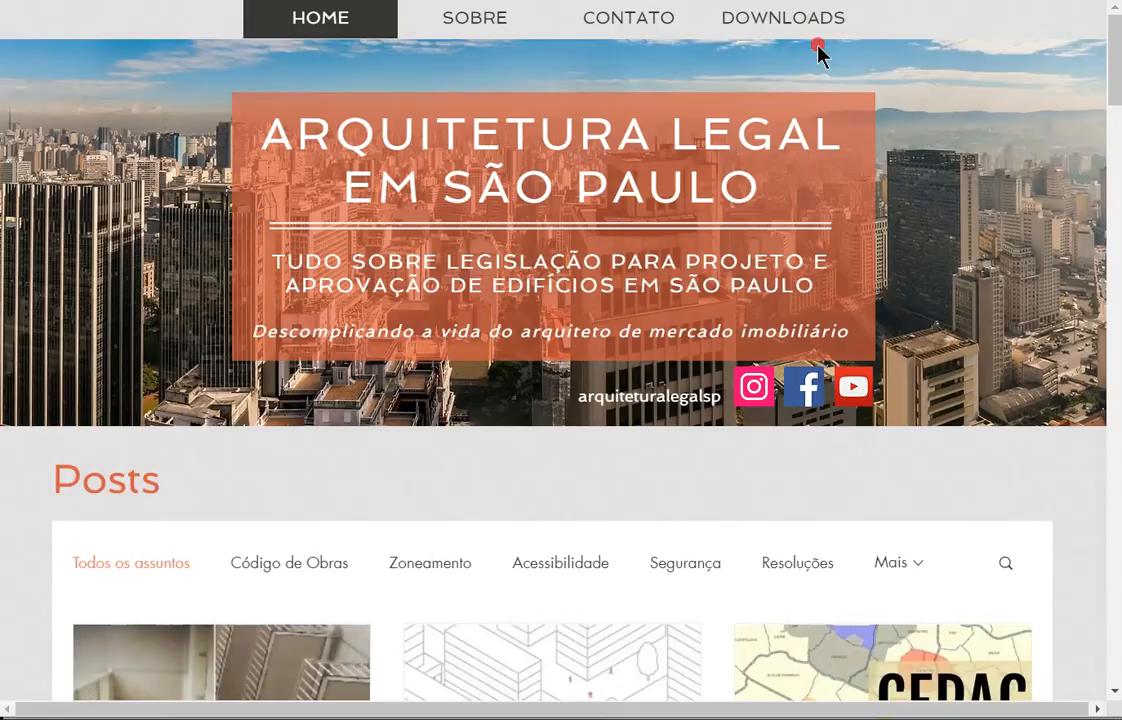
# Step: On the Arquitetura Legal em São Paulo site, open the post on Taxa de Permeabilidade e Quota Ambiental and read through to its incentives section
pyautogui.scroll(-5, 781, 145)
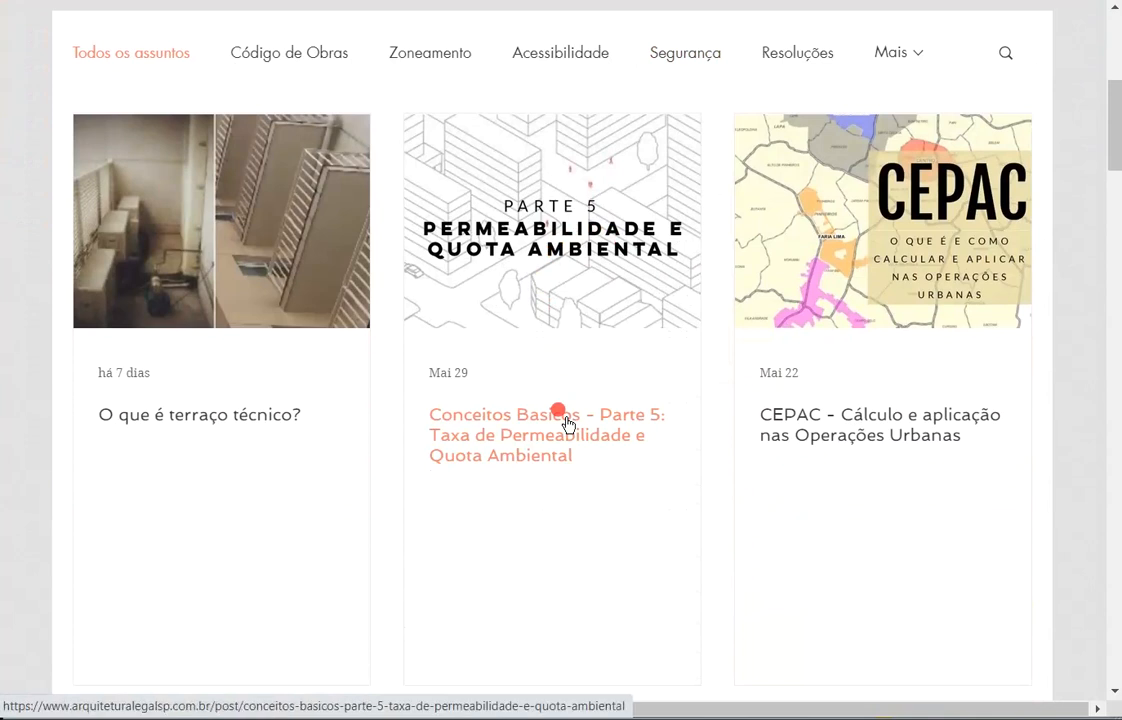
pyautogui.click(567, 424)
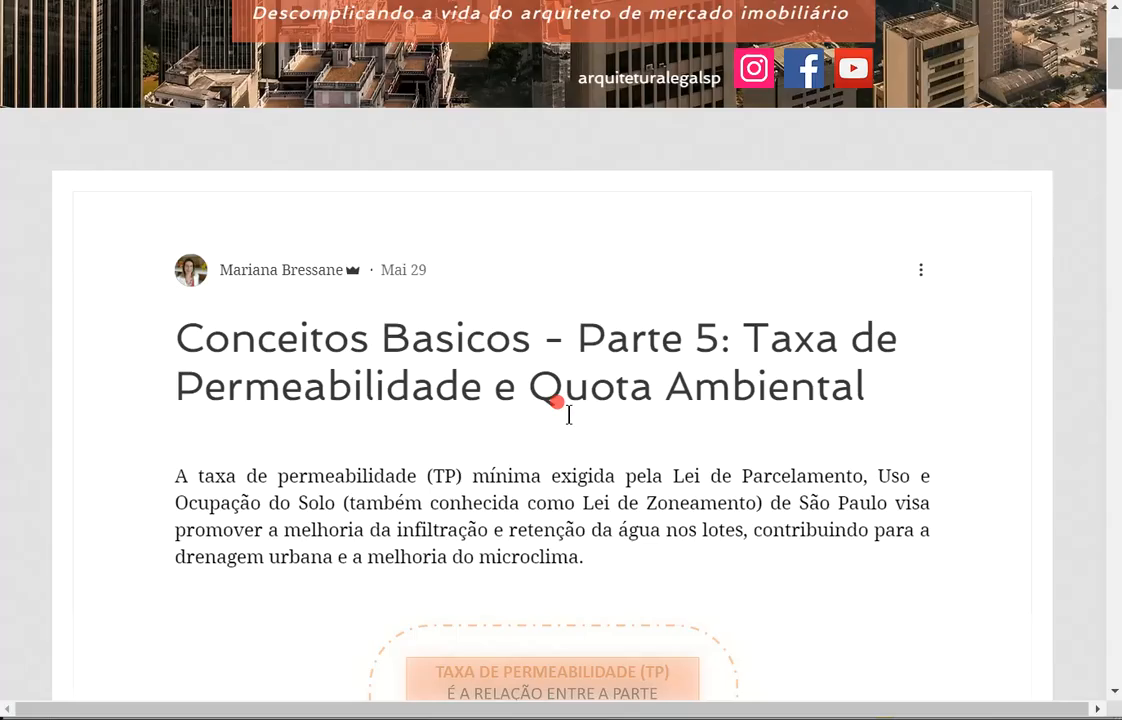
pyautogui.scroll(-15, 568, 402)
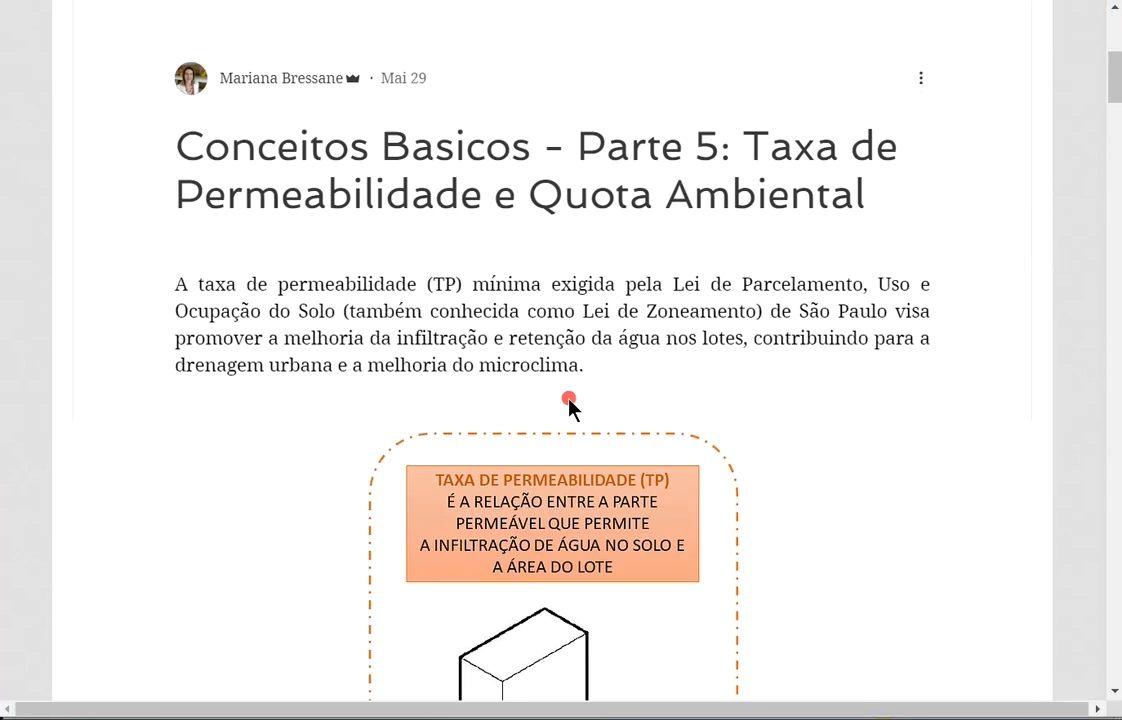
pyautogui.scroll(-8, 570, 402)
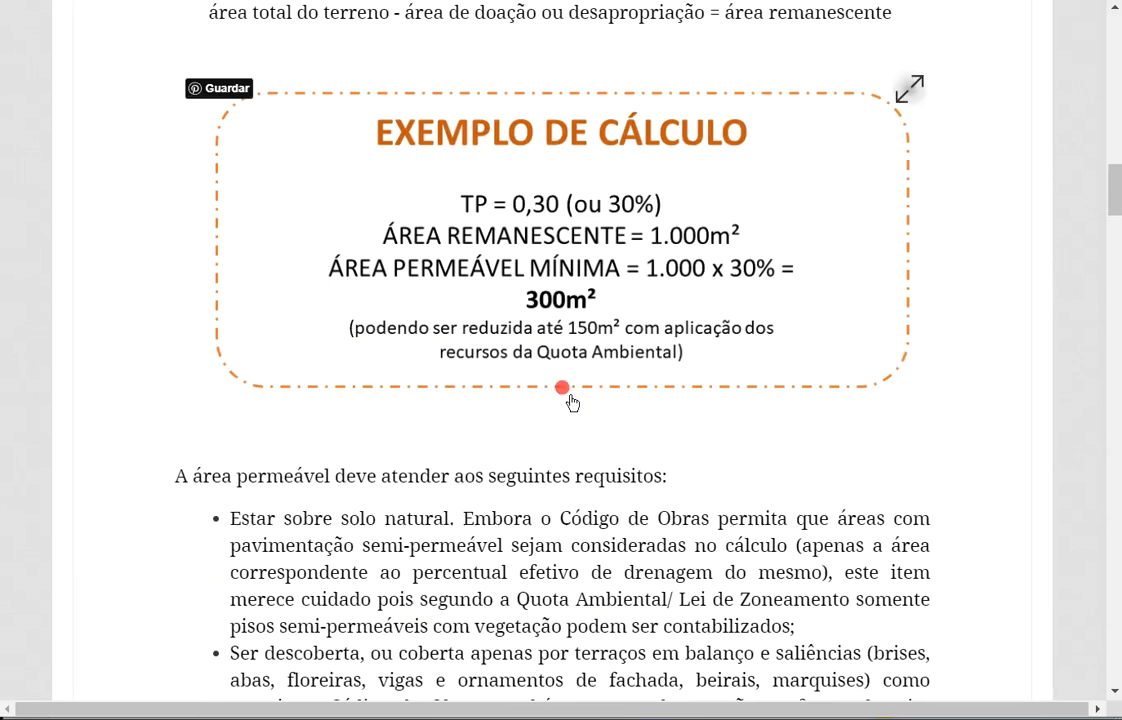
pyautogui.scroll(-2, 570, 396)
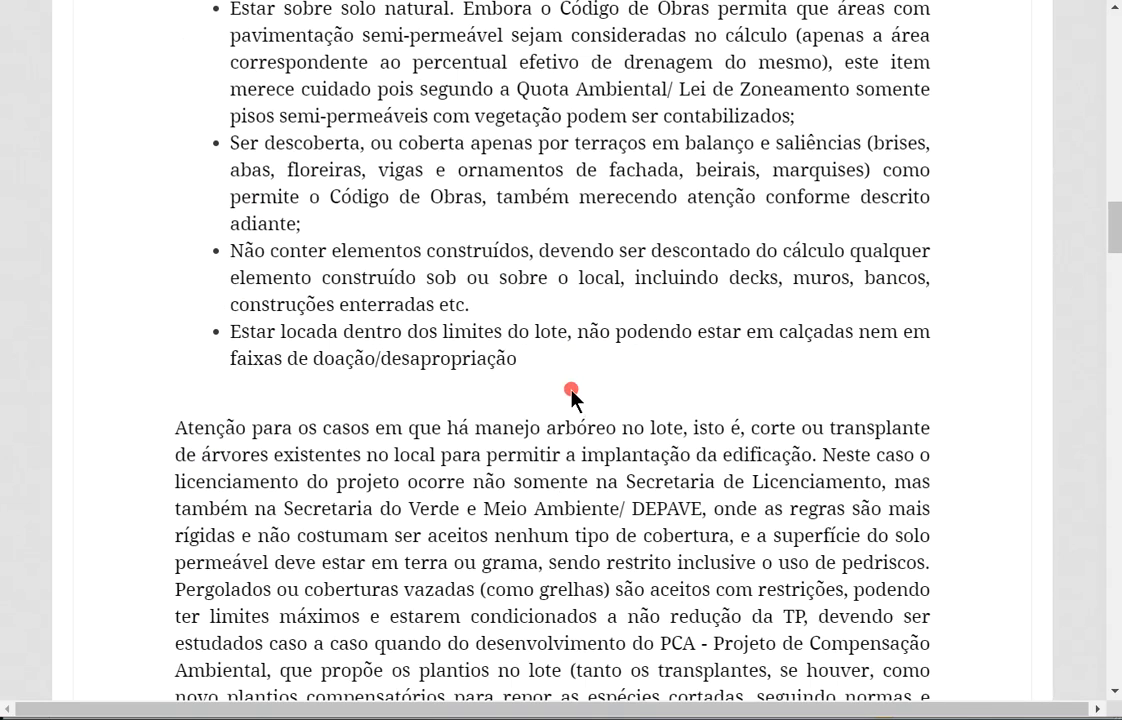
pyautogui.scroll(-2, 572, 397)
pyautogui.scroll(-9, 572, 395)
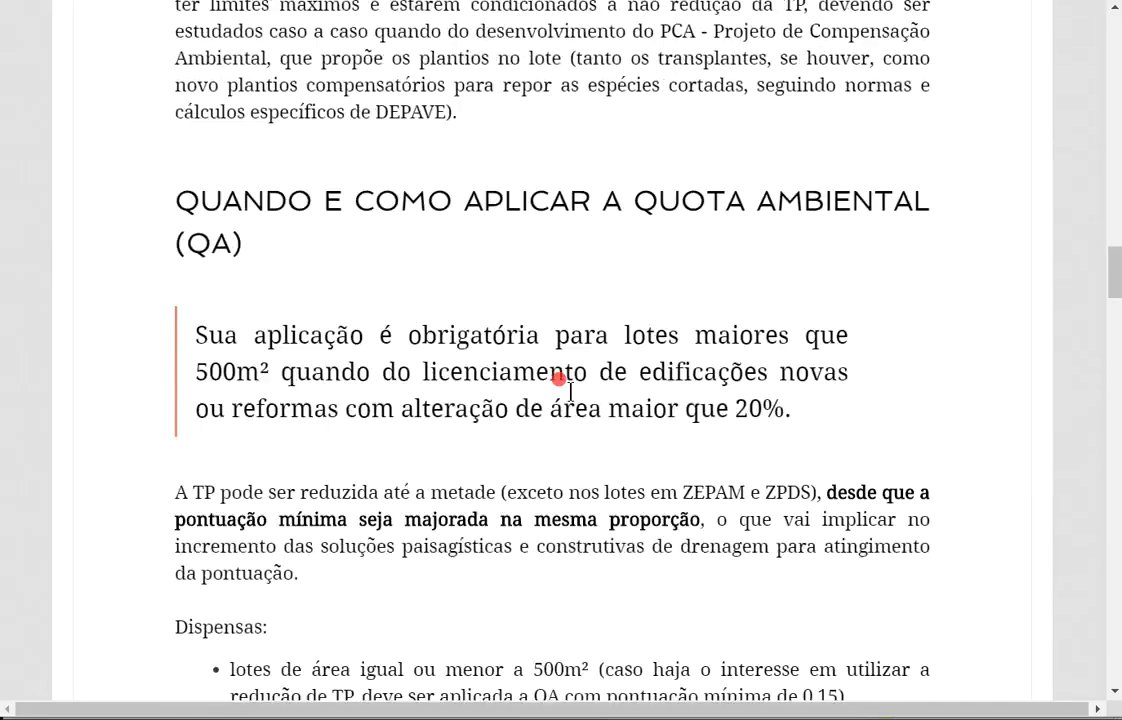
pyautogui.scroll(-3, 570, 390)
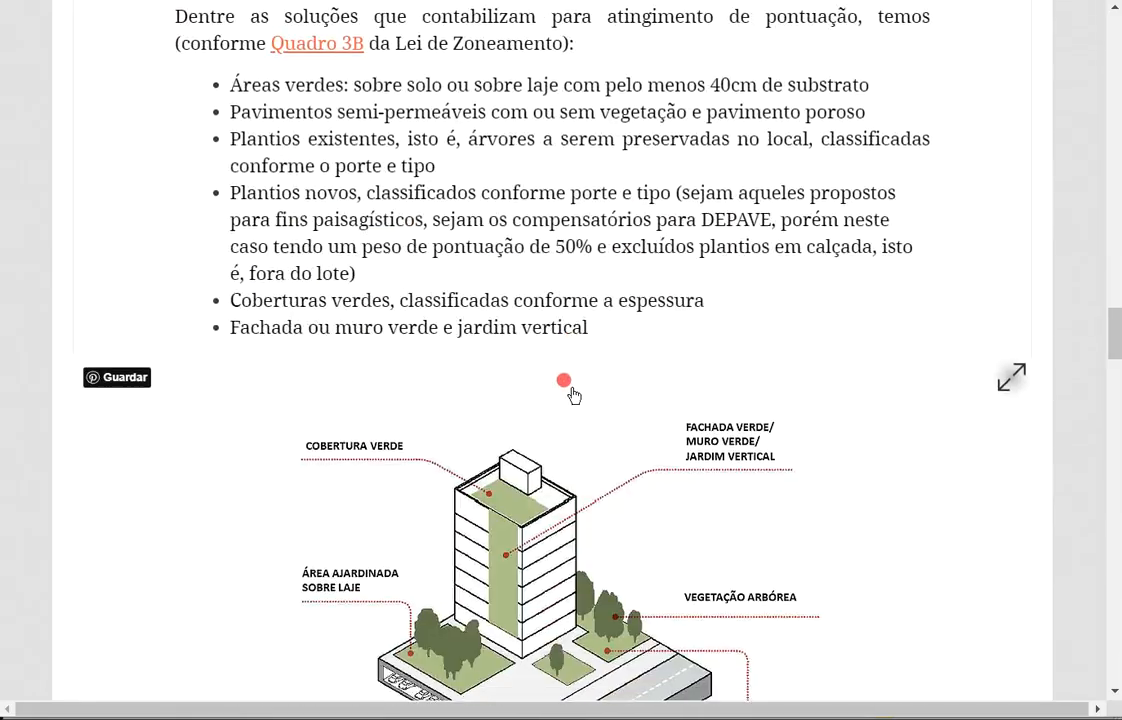
pyautogui.scroll(-5, 572, 391)
pyautogui.scroll(-20, 572, 390)
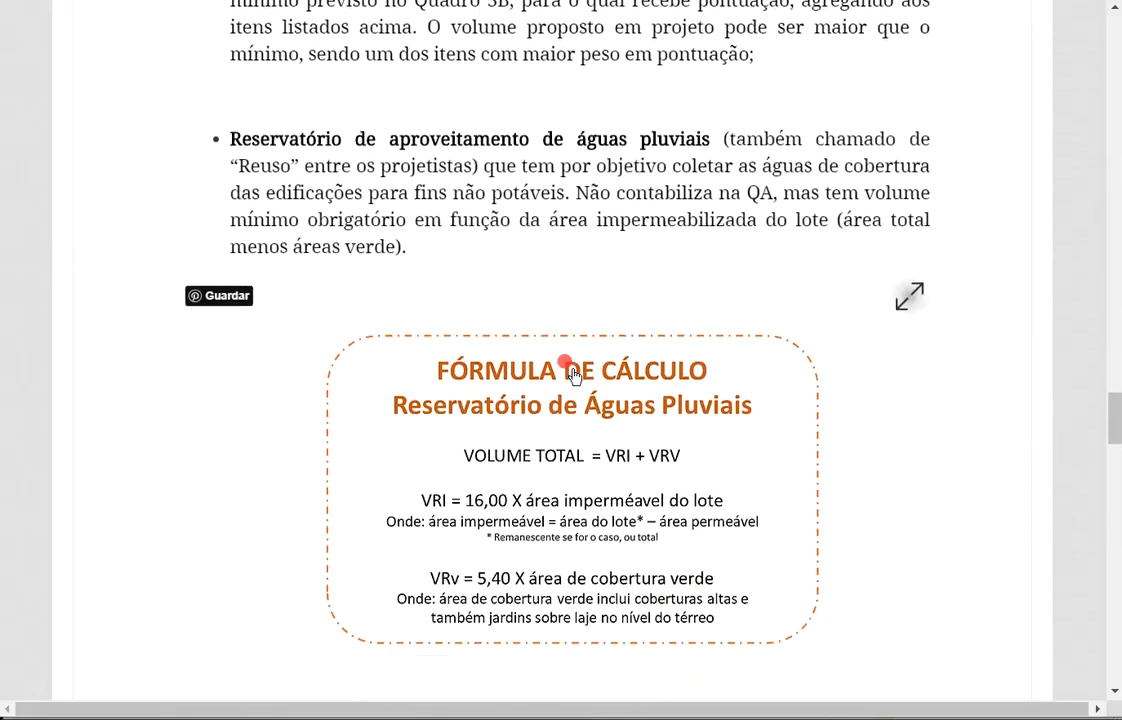
pyautogui.scroll(-9, 576, 368)
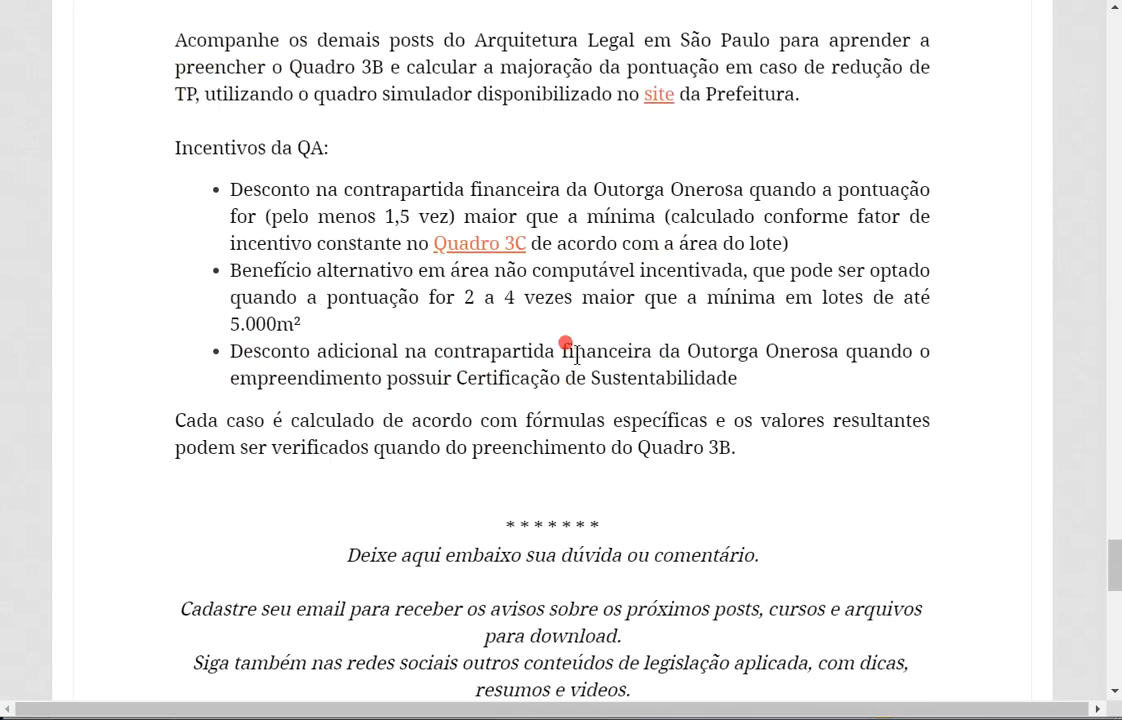
# Step: Open the city hall site linked in the post and look through Arquivos do Zoneamento to the Quadros list
pyautogui.click(653, 97)
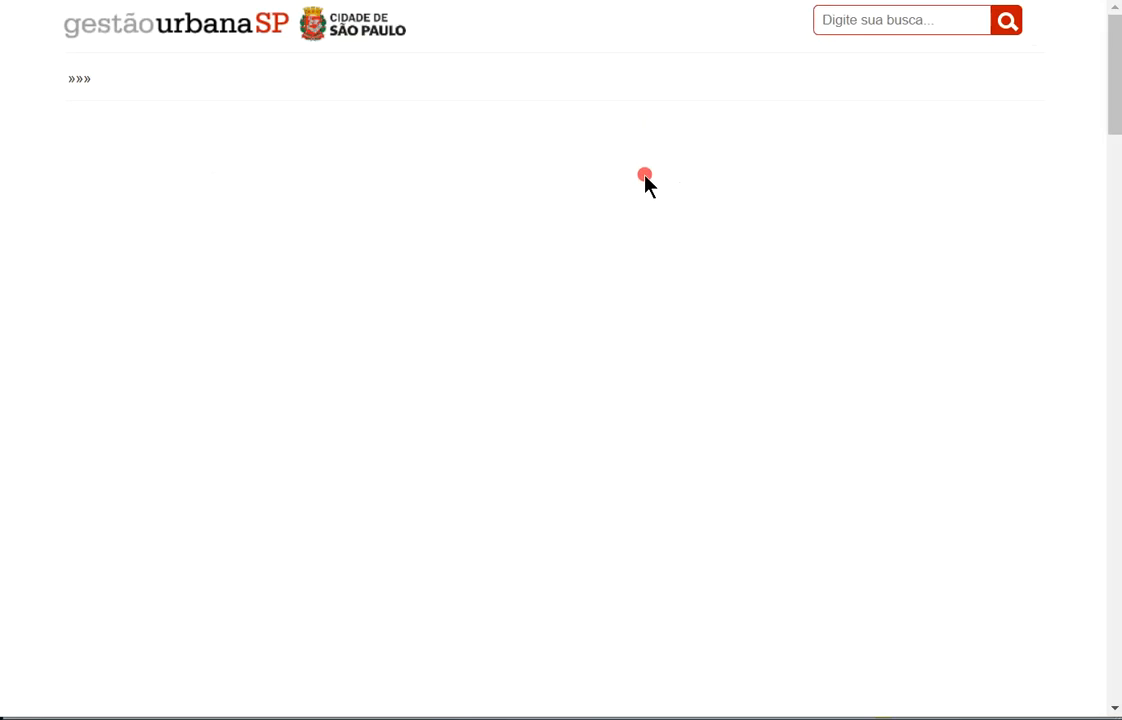
pyautogui.scroll(-10, 617, 229)
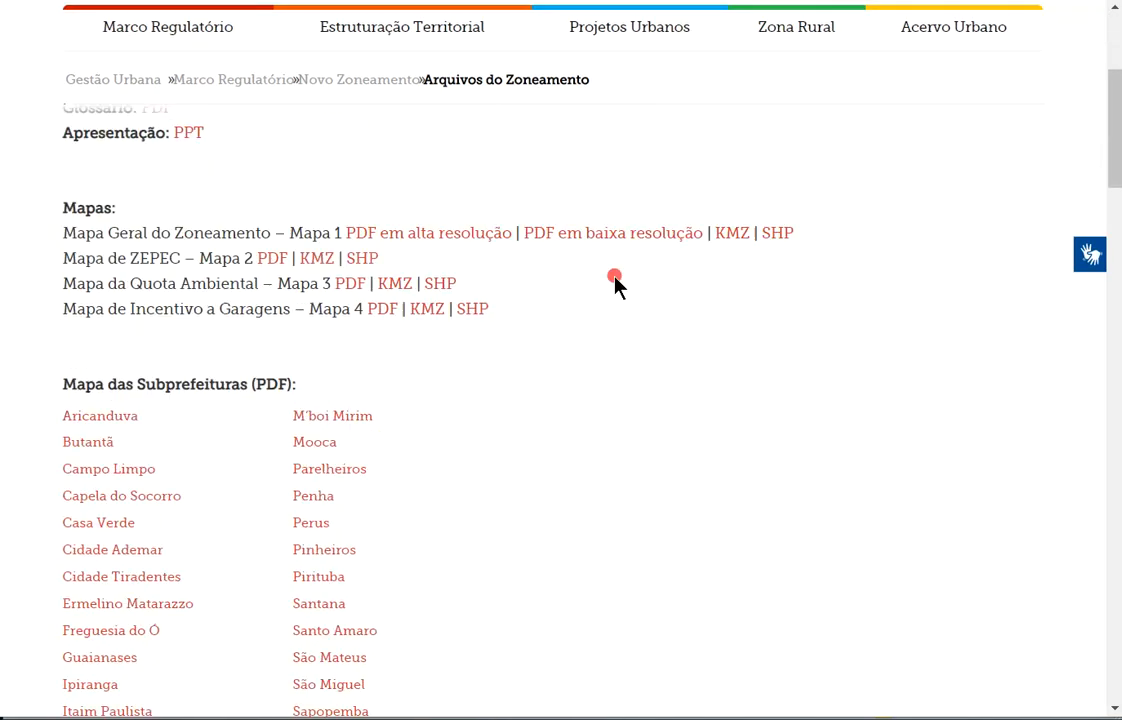
pyautogui.scroll(-14, 617, 283)
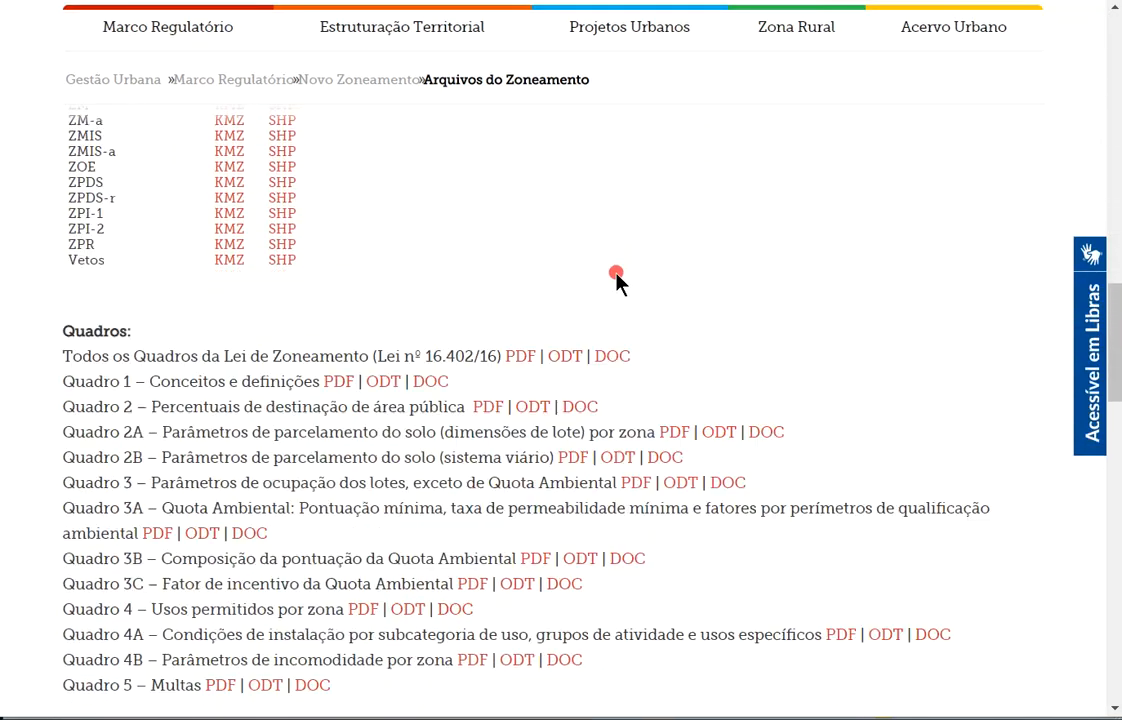